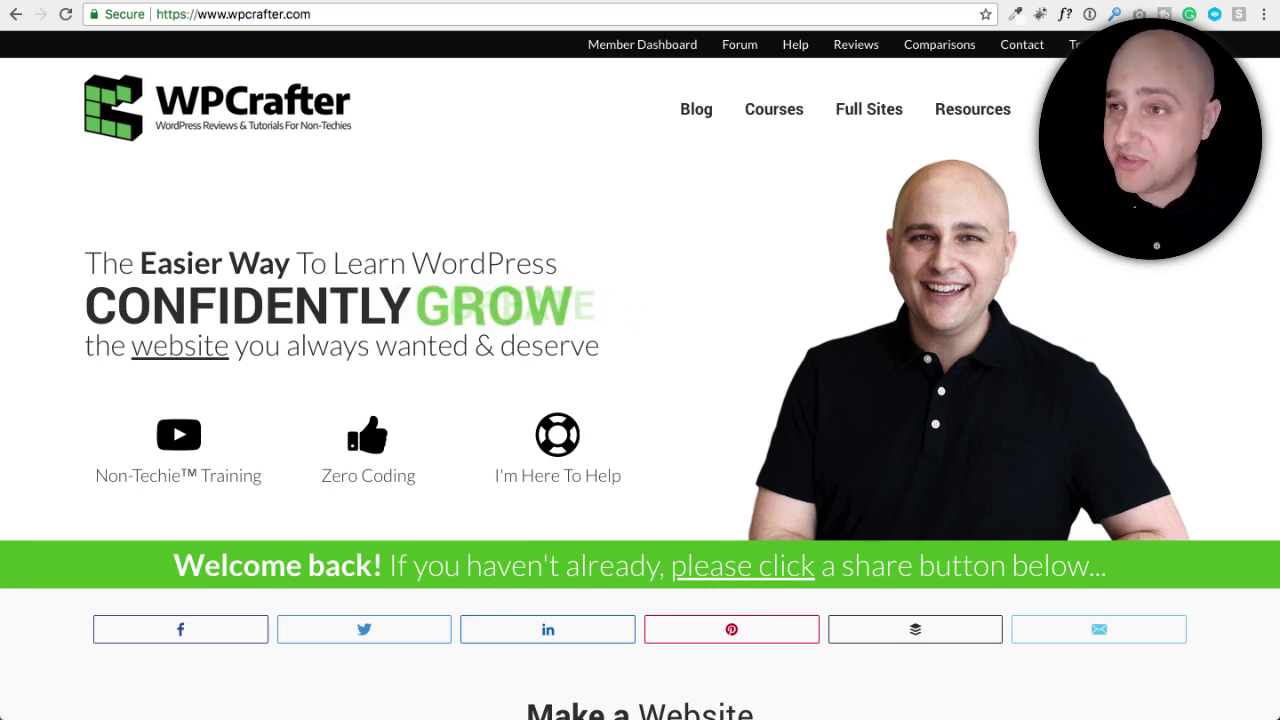
Review the Astra post on mobile header options, from the feature overview through the beta installation steps
{"action": "left_click", "coordinate": [680, 3]}
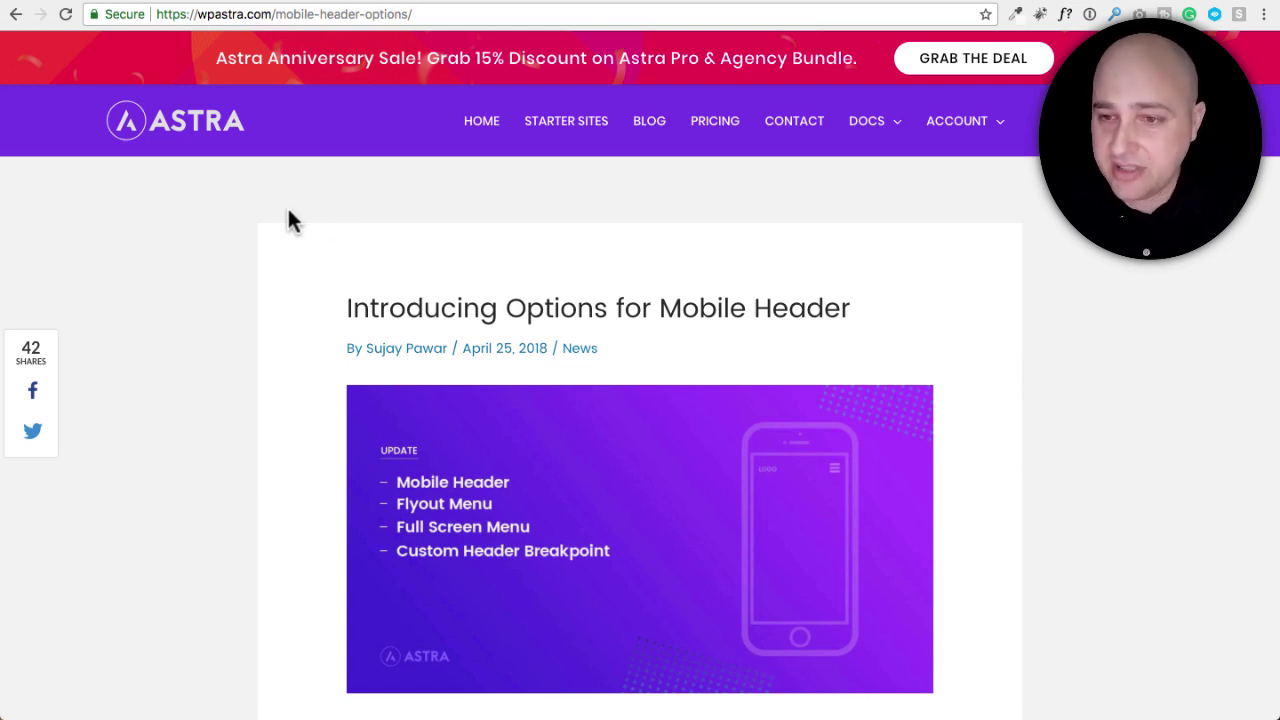
{"action": "scroll", "coordinate": [288, 219], "scroll_direction": "down", "scroll_amount": 3}
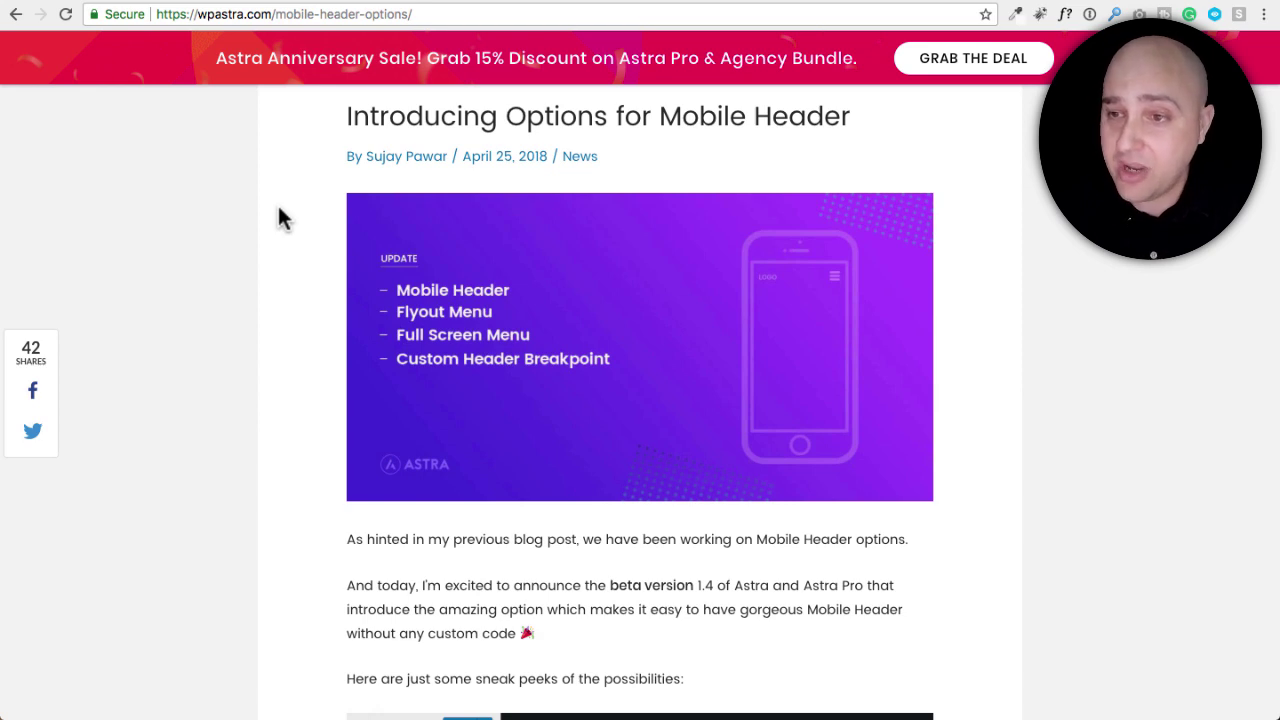
{"action": "scroll", "coordinate": [277, 209], "scroll_direction": "down", "scroll_amount": 2}
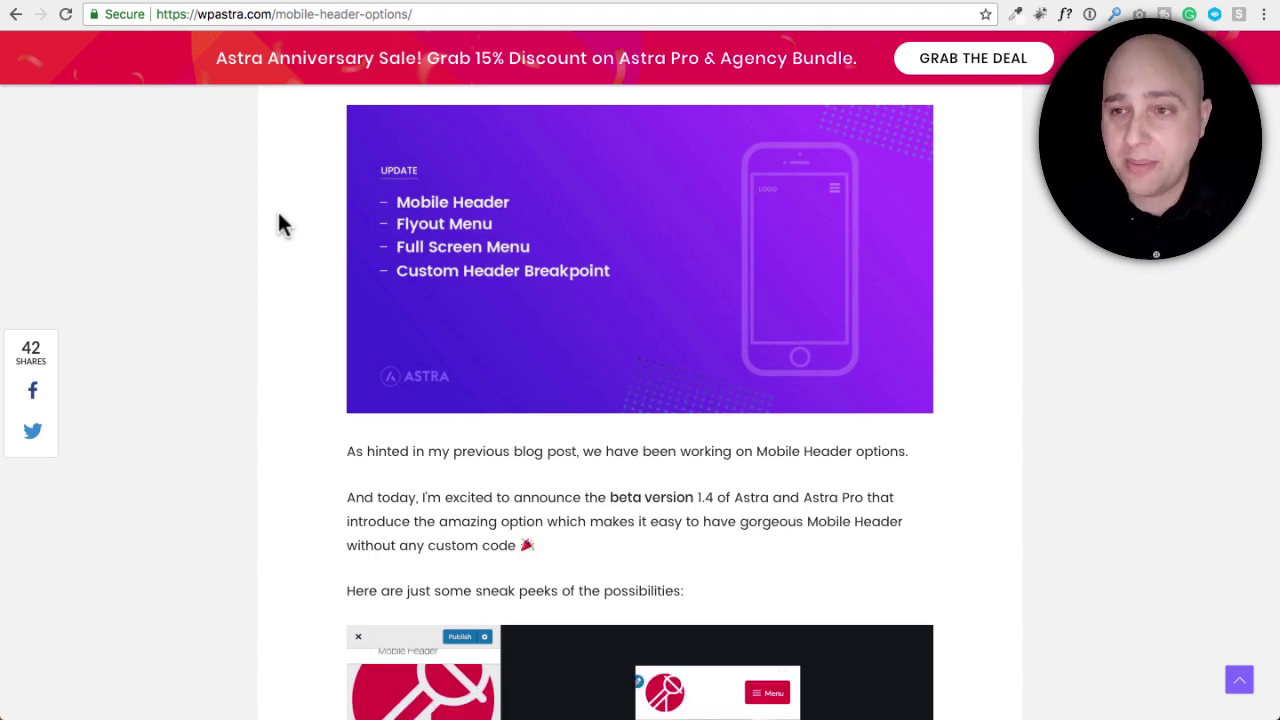
{"action": "scroll", "coordinate": [277, 209], "scroll_direction": "up", "scroll_amount": 2}
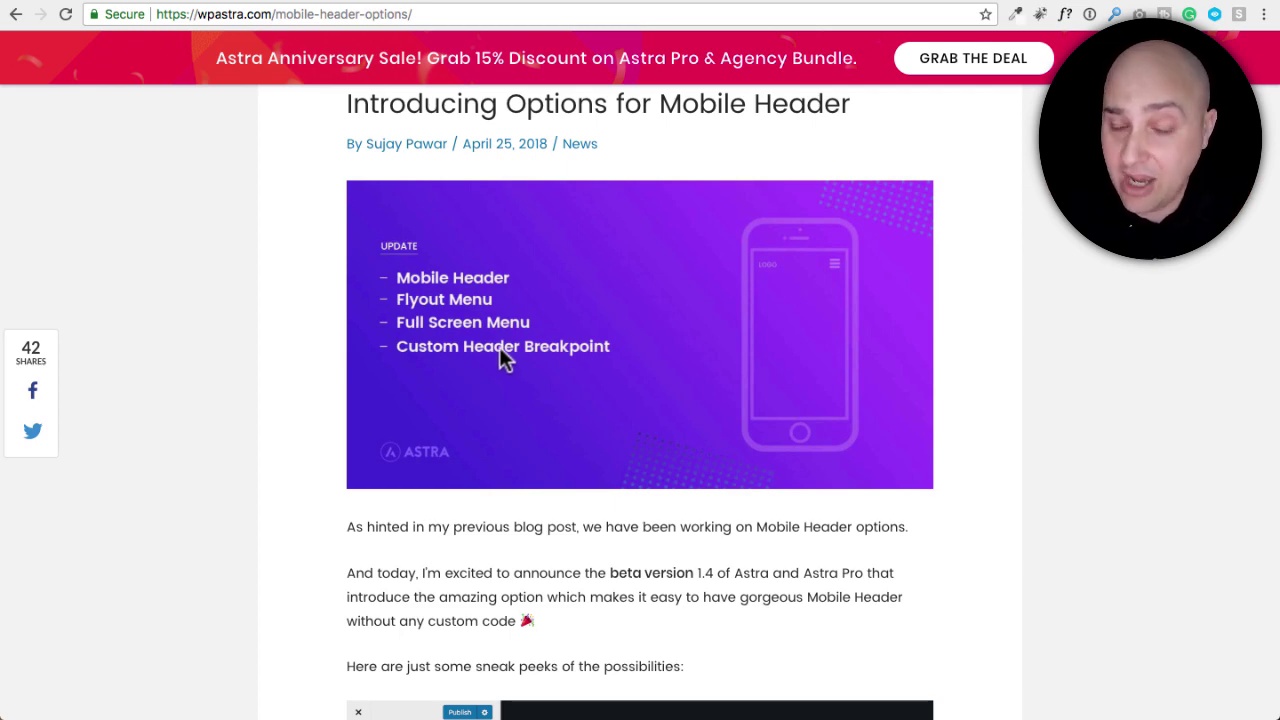
{"action": "scroll", "coordinate": [294, 315], "scroll_direction": "down", "scroll_amount": 5}
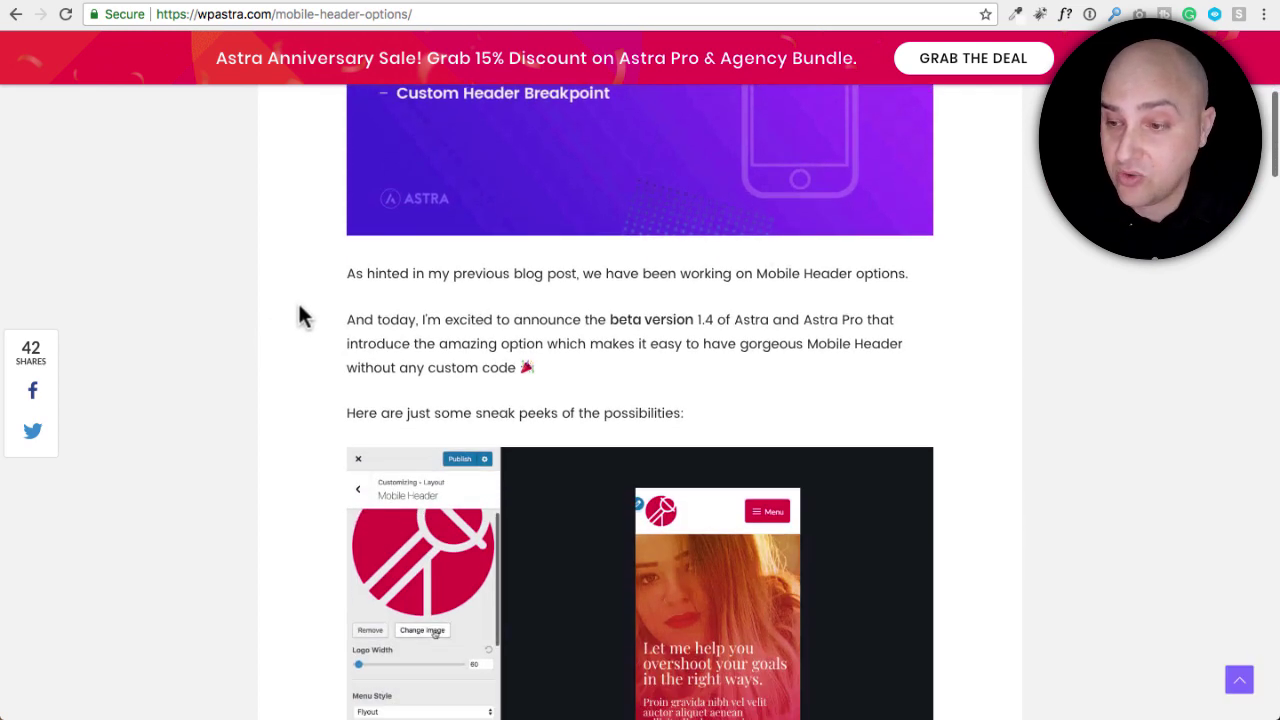
{"action": "scroll", "coordinate": [298, 316], "scroll_direction": "down", "scroll_amount": 1}
{"action": "scroll", "coordinate": [298, 316], "scroll_direction": "up", "scroll_amount": 1}
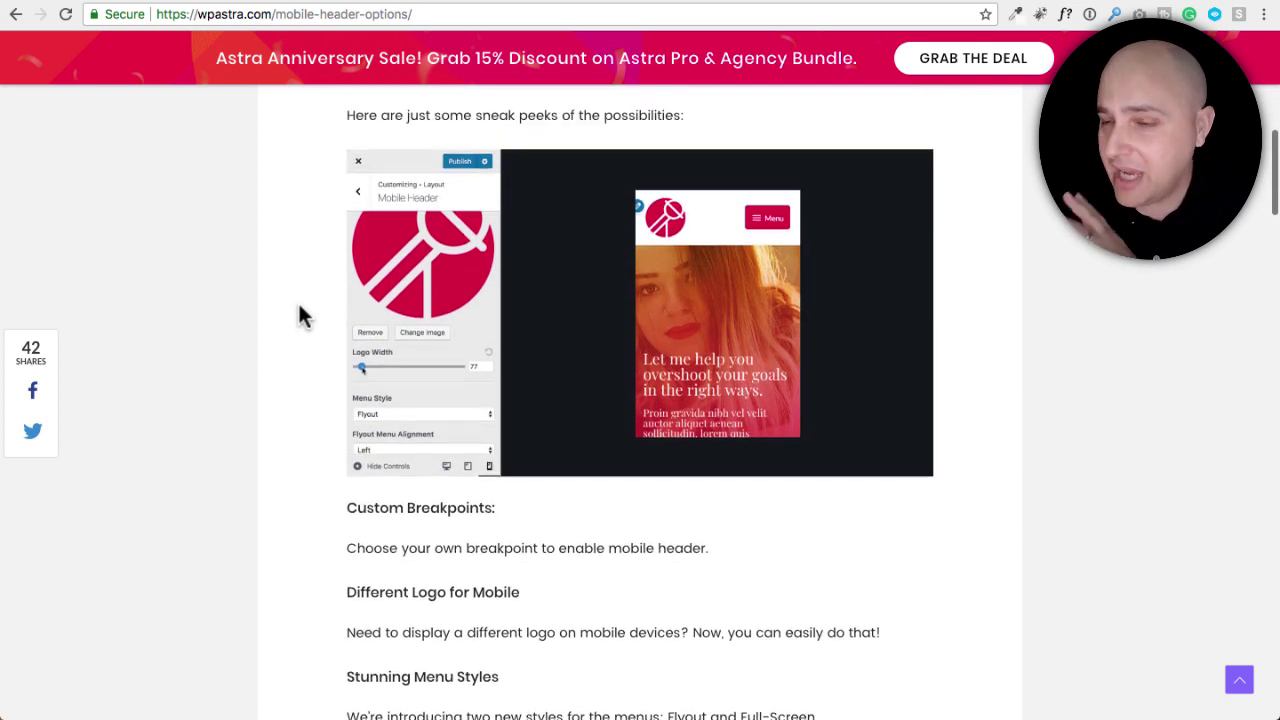
{"action": "scroll", "coordinate": [302, 316], "scroll_direction": "down", "scroll_amount": 10}
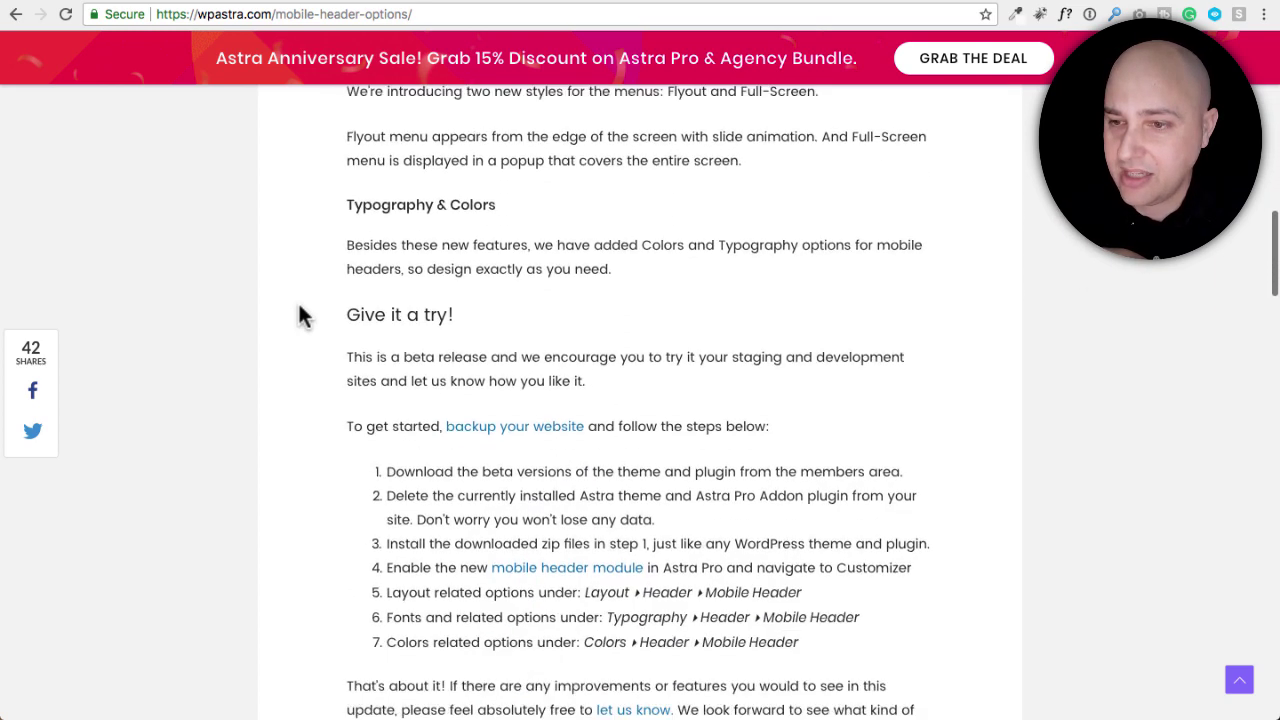
{"action": "scroll", "coordinate": [560, 257], "scroll_direction": "up", "scroll_amount": 3}
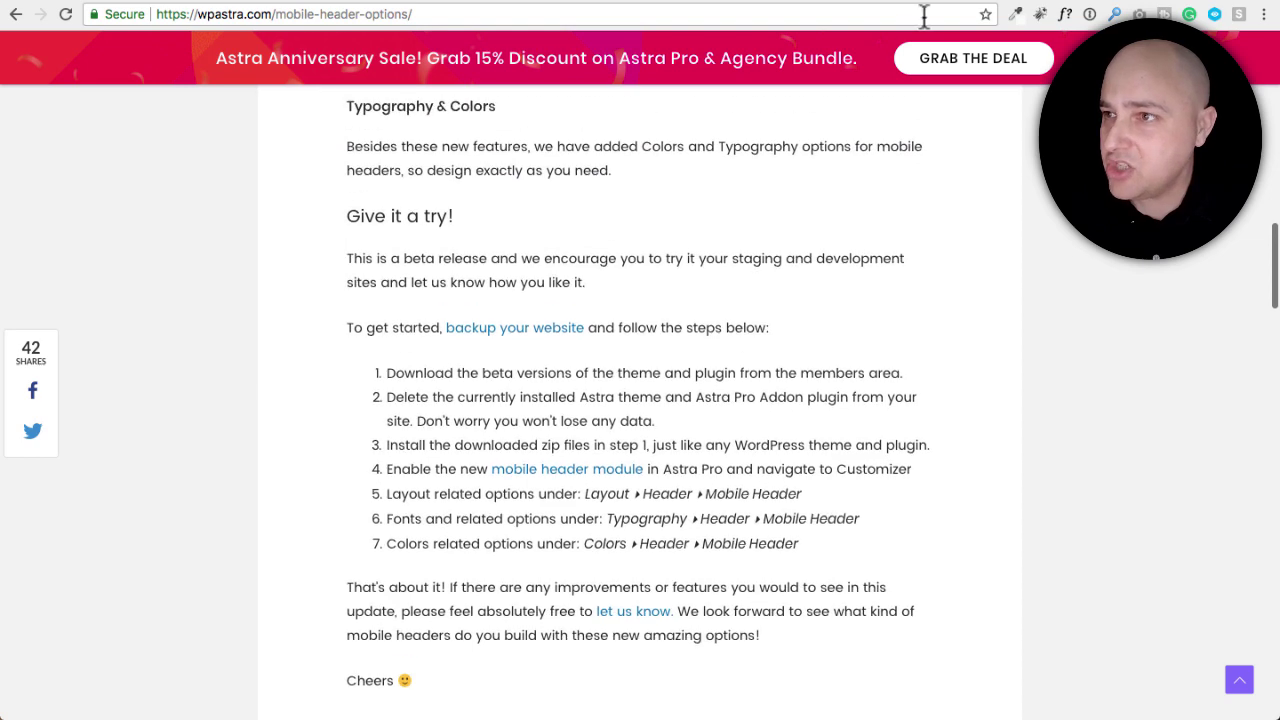
Switch to the local site's Astra Options and locate the Mobile Header module among the Astra Pro modules
{"action": "left_click", "coordinate": [918, 4]}
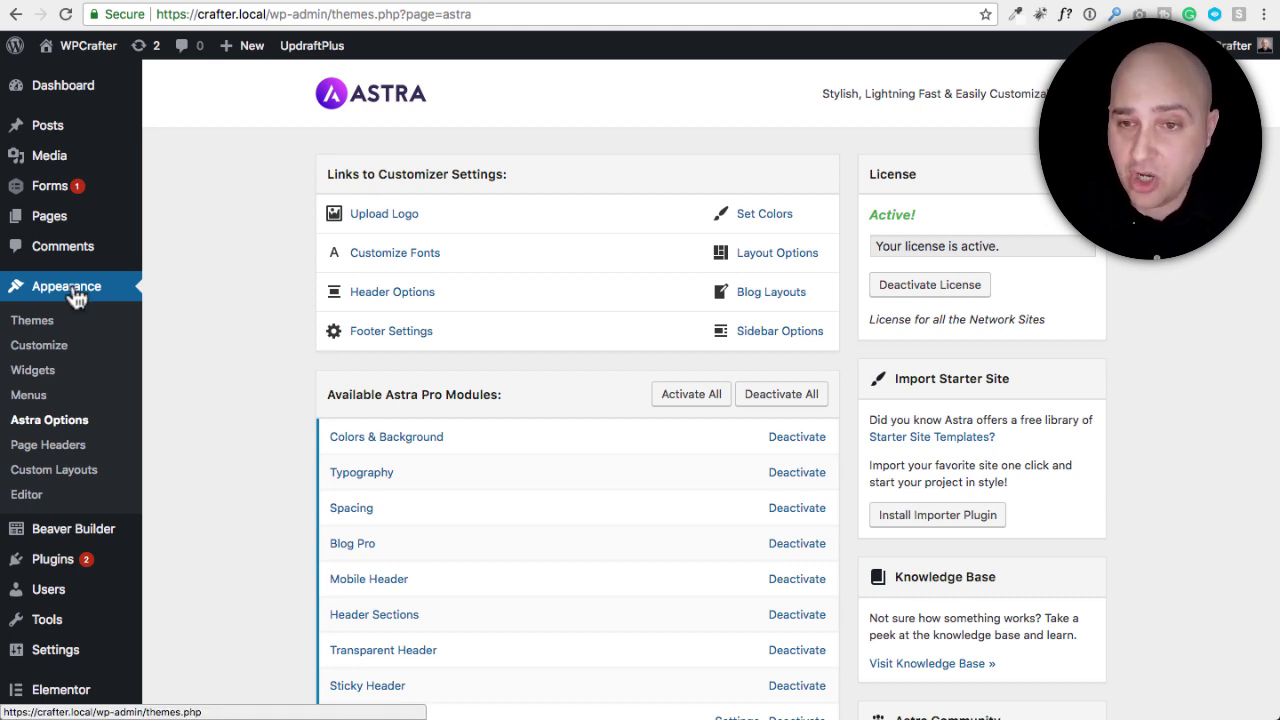
{"action": "scroll", "coordinate": [228, 330], "scroll_direction": "down", "scroll_amount": 5}
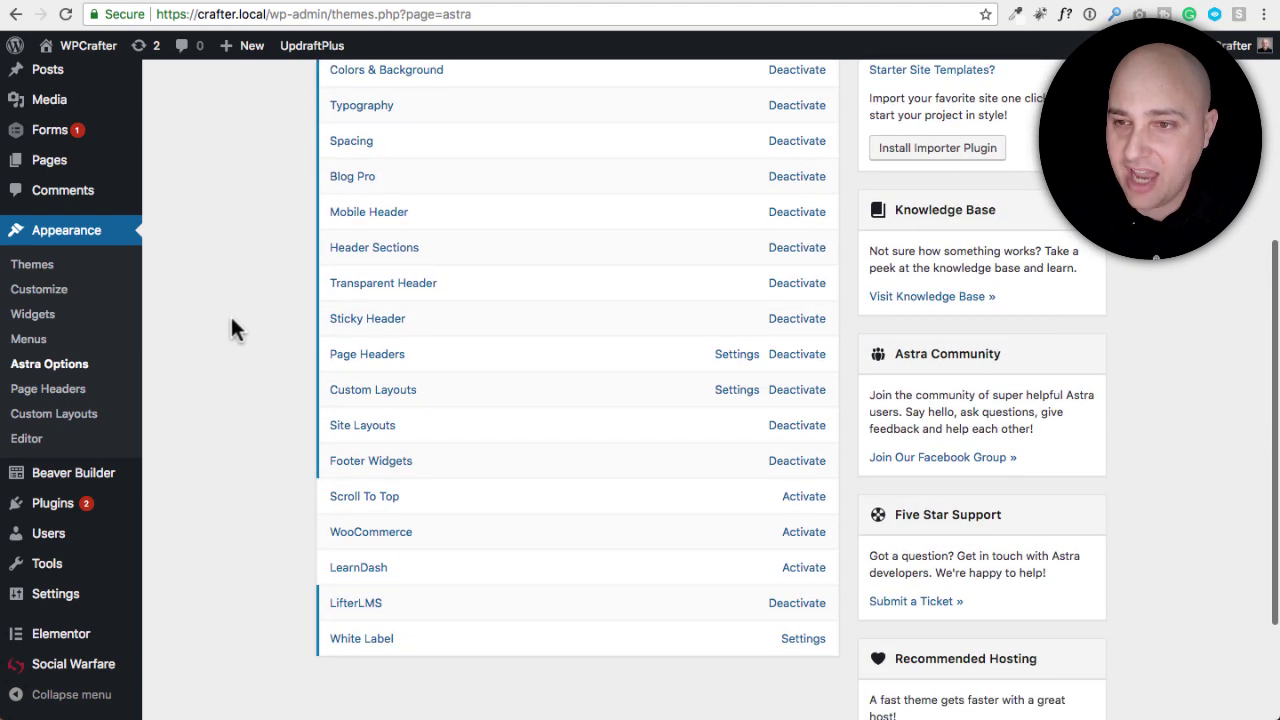
{"action": "left_click", "coordinate": [405, 212]}
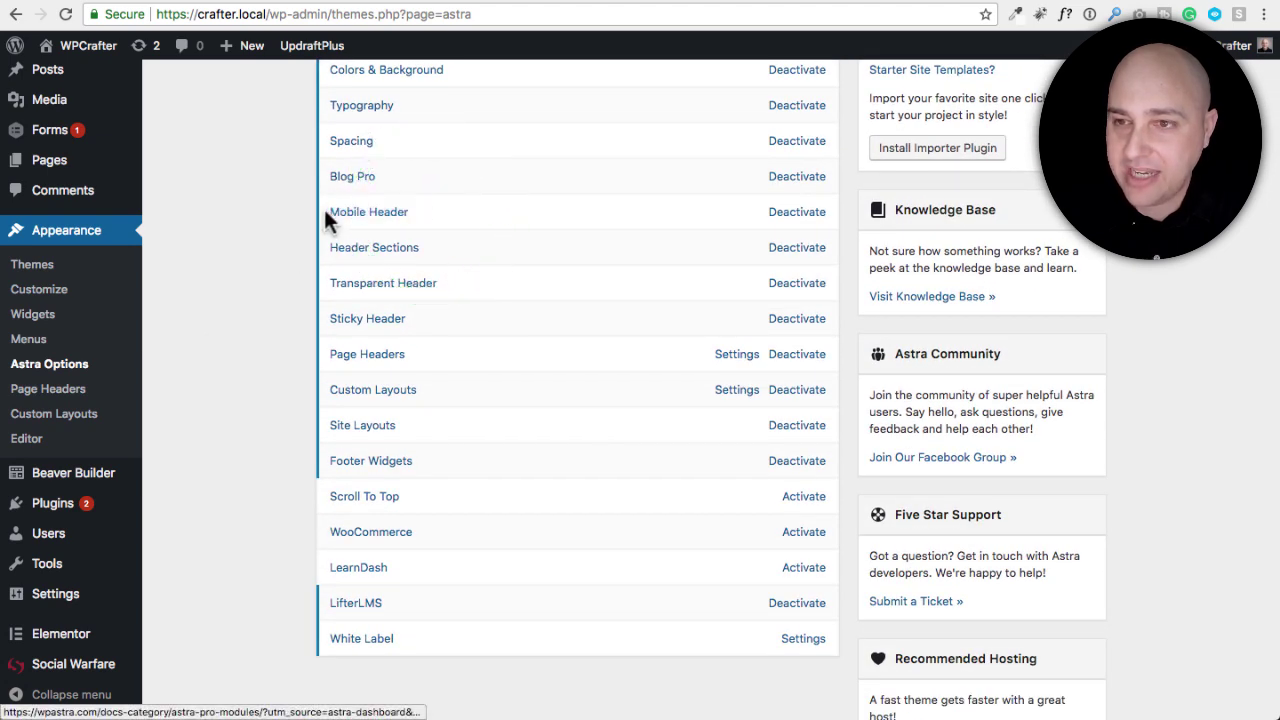
{"action": "left_click_drag", "start_coordinate": [412, 211], "coordinate": [332, 212]}
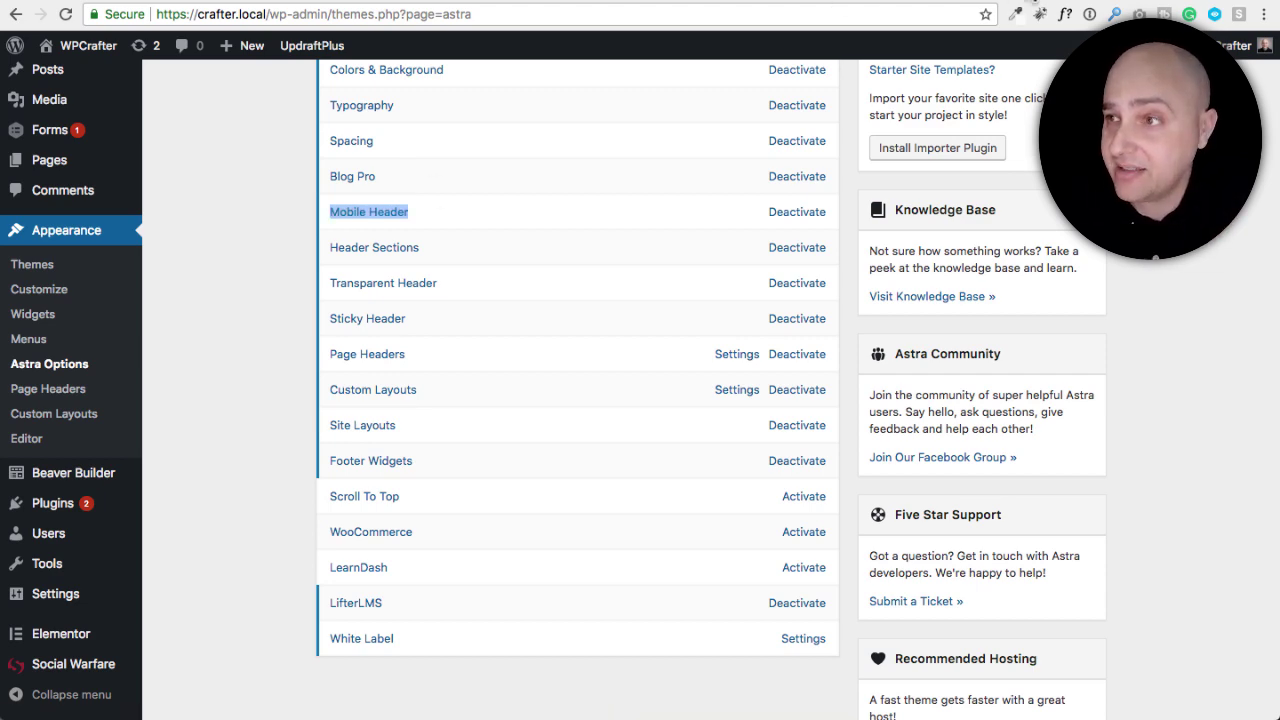
Show the local site's Customizer preview in mobile view, and expand and collapse its navigation menu
{"action": "left_click", "coordinate": [1070, 8]}
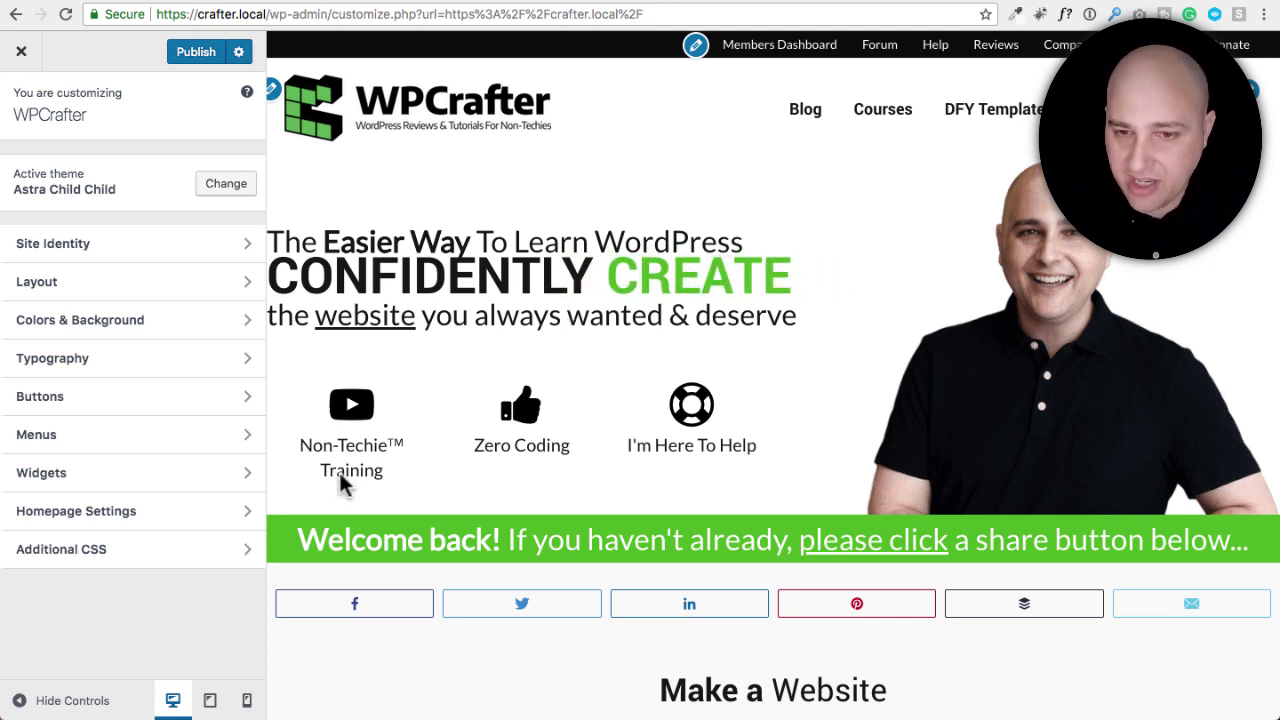
{"action": "left_click", "coordinate": [247, 702]}
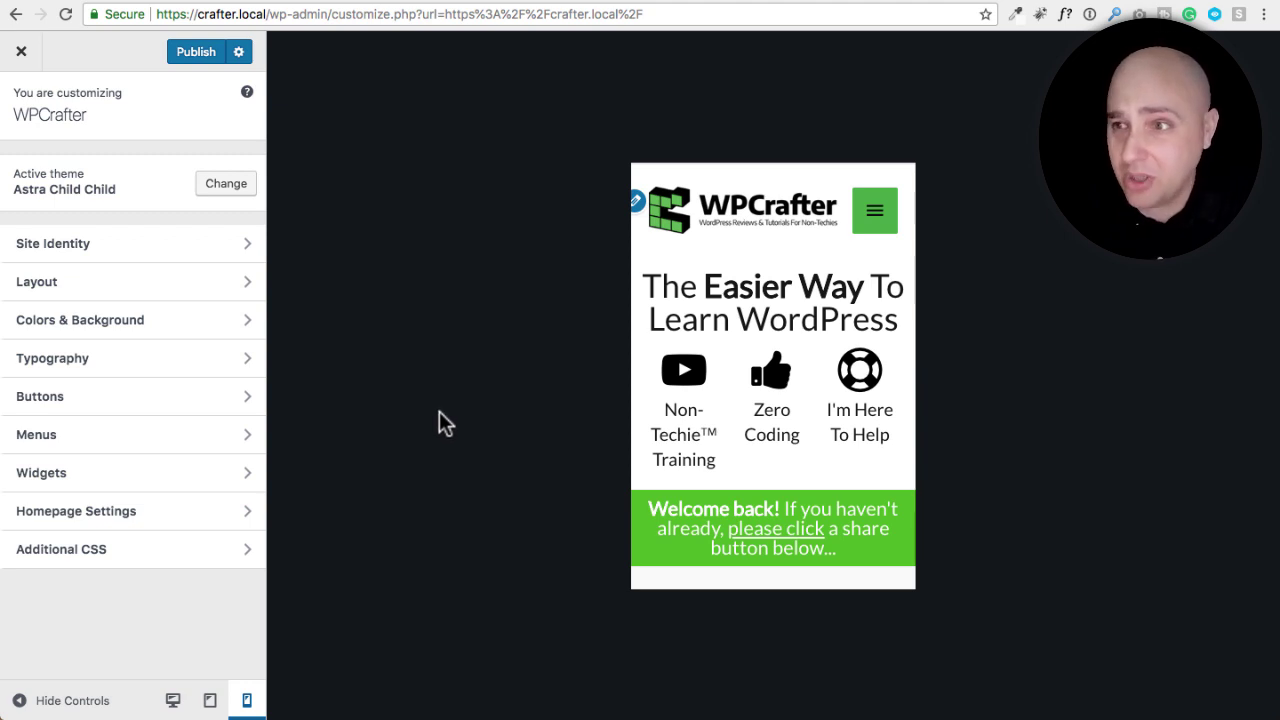
{"action": "left_click", "coordinate": [868, 212]}
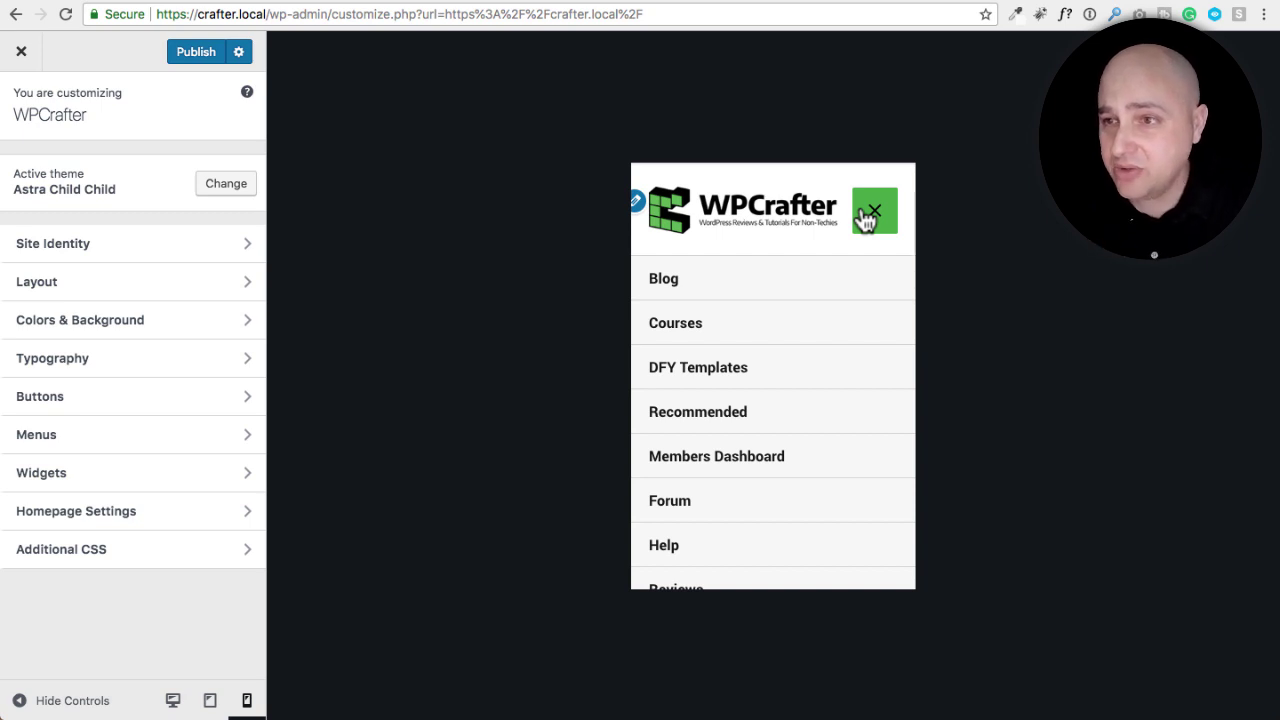
{"action": "left_click", "coordinate": [868, 214]}
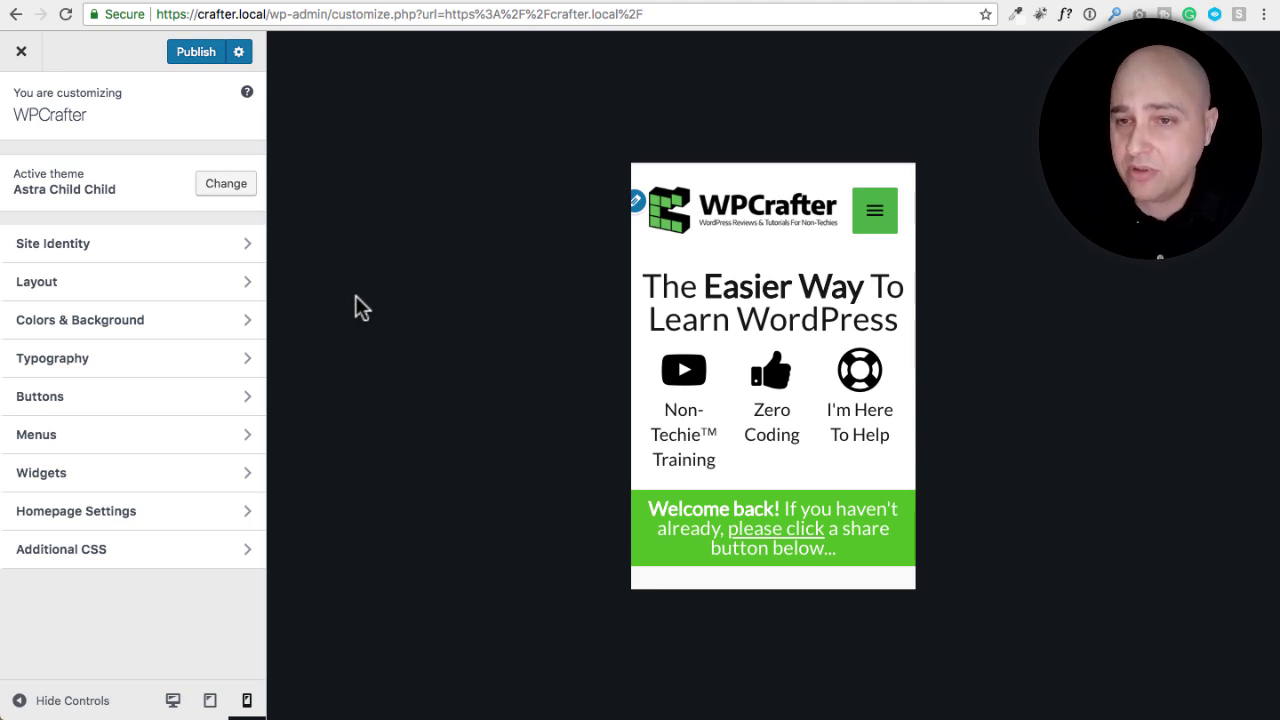
Try mobile logo widths of 153, 220 and 341 in the local site's Site Identity settings
{"action": "left_click", "coordinate": [133, 256]}
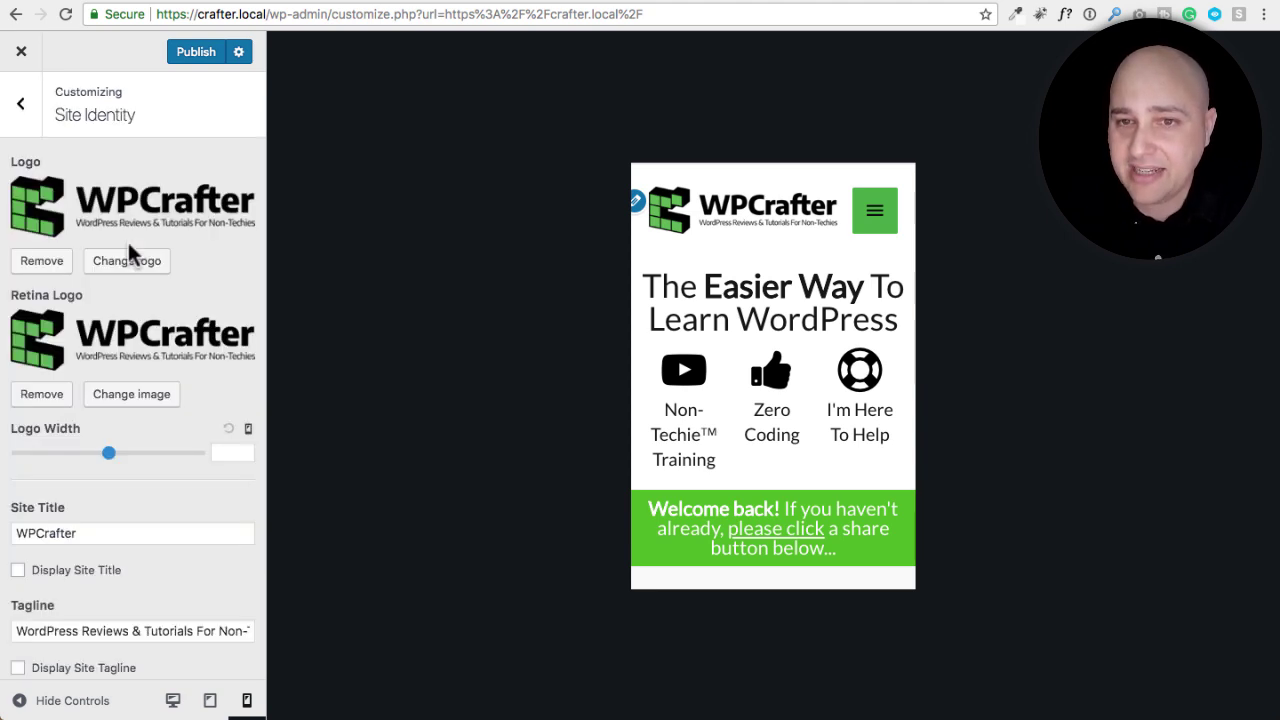
{"action": "scroll", "coordinate": [172, 244], "scroll_direction": "down", "scroll_amount": 4}
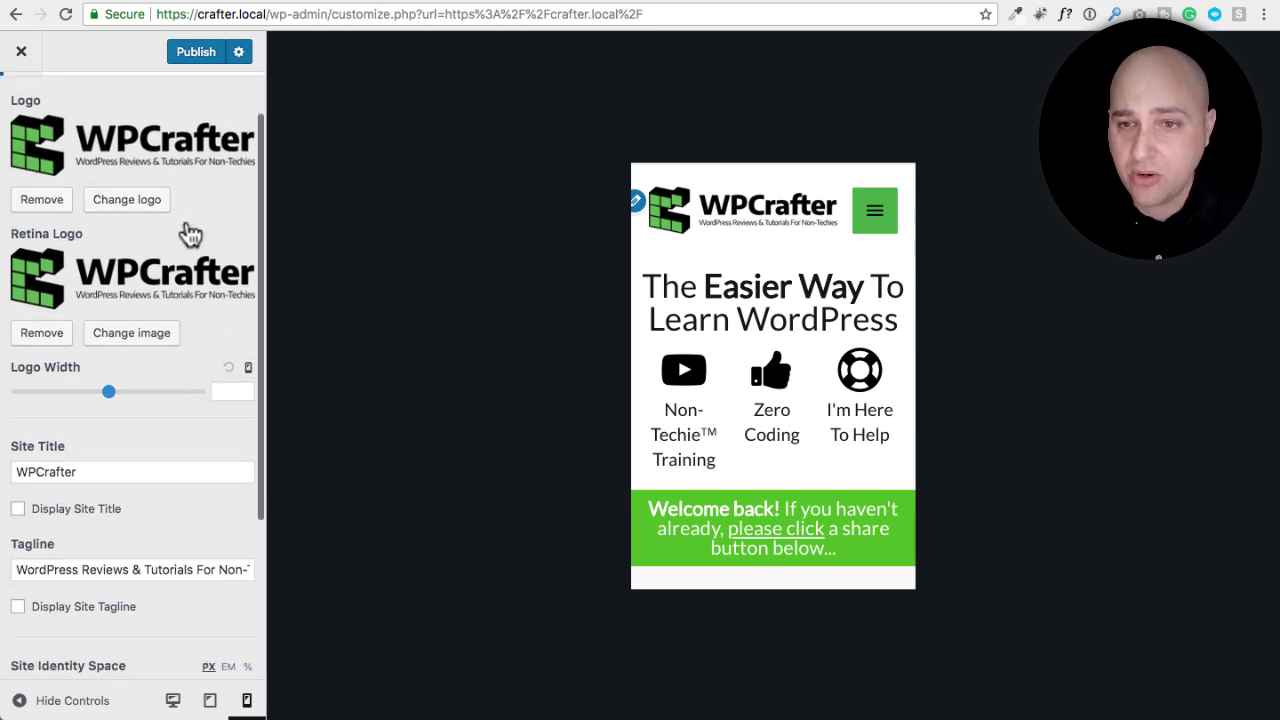
{"action": "scroll", "coordinate": [190, 233], "scroll_direction": "down", "scroll_amount": 1}
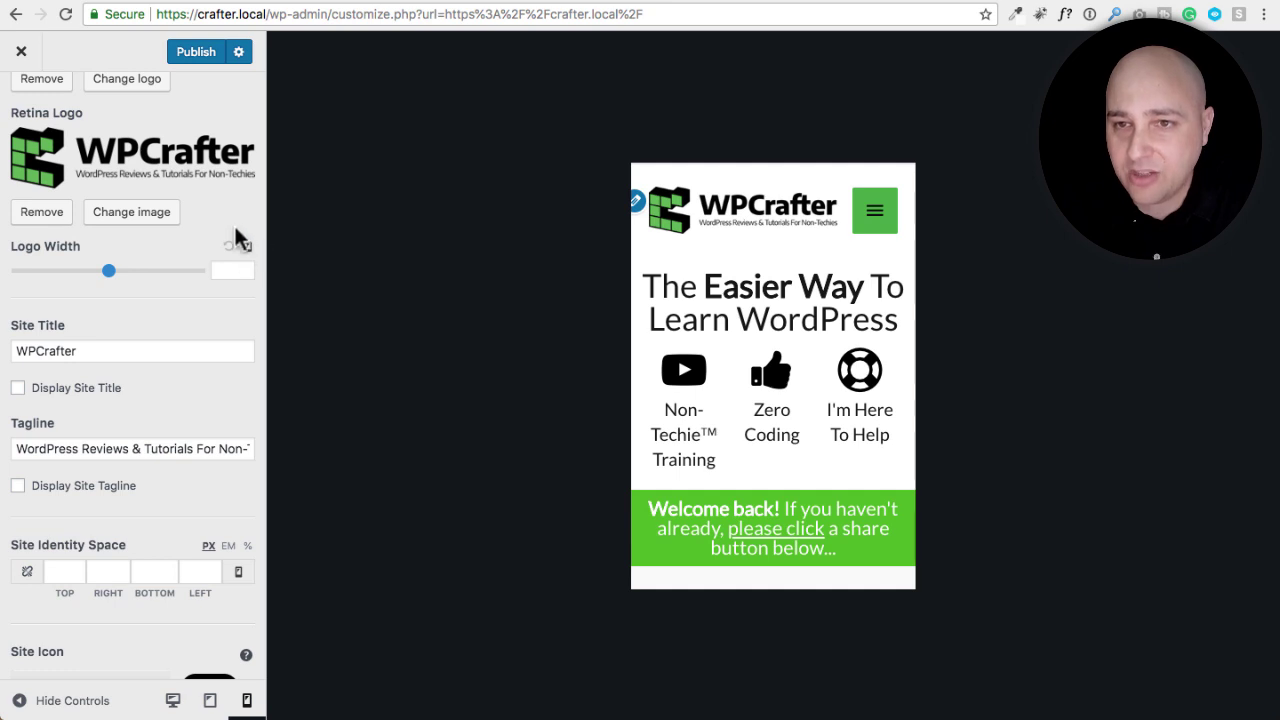
{"action": "left_click", "coordinate": [226, 268]}
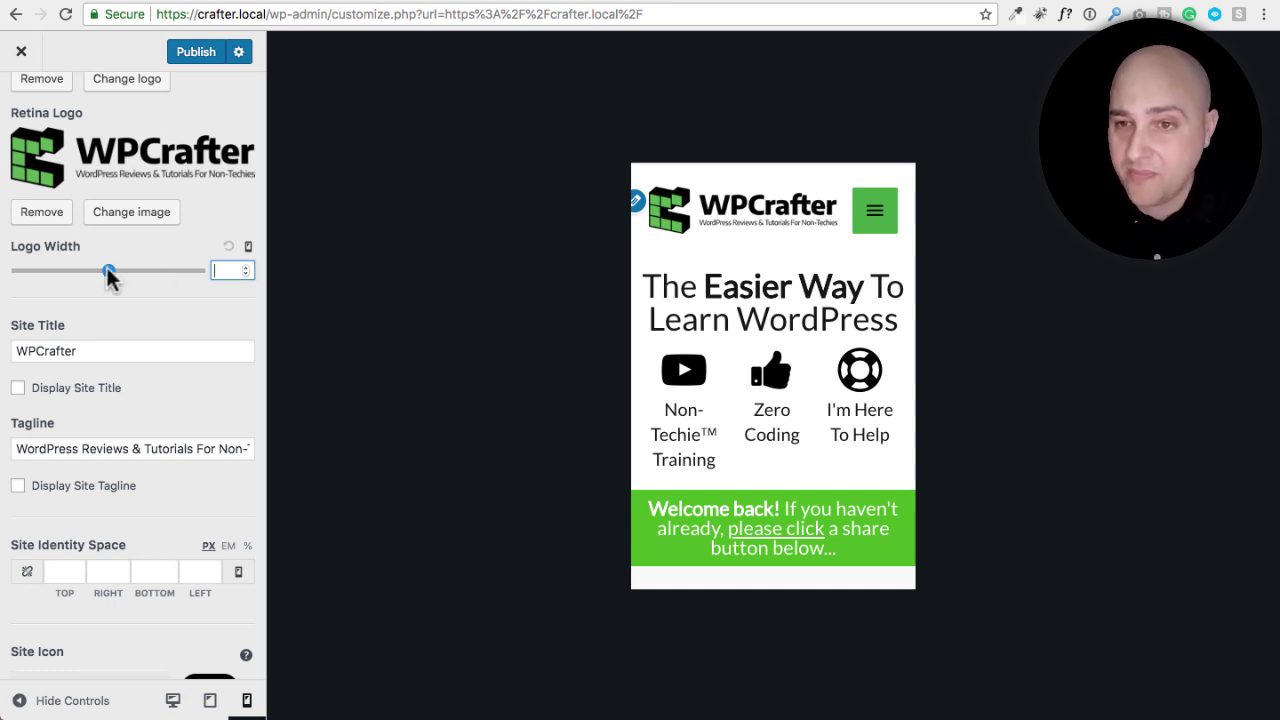
{"action": "left_click_drag", "start_coordinate": [108, 270], "coordinate": [52, 265]}
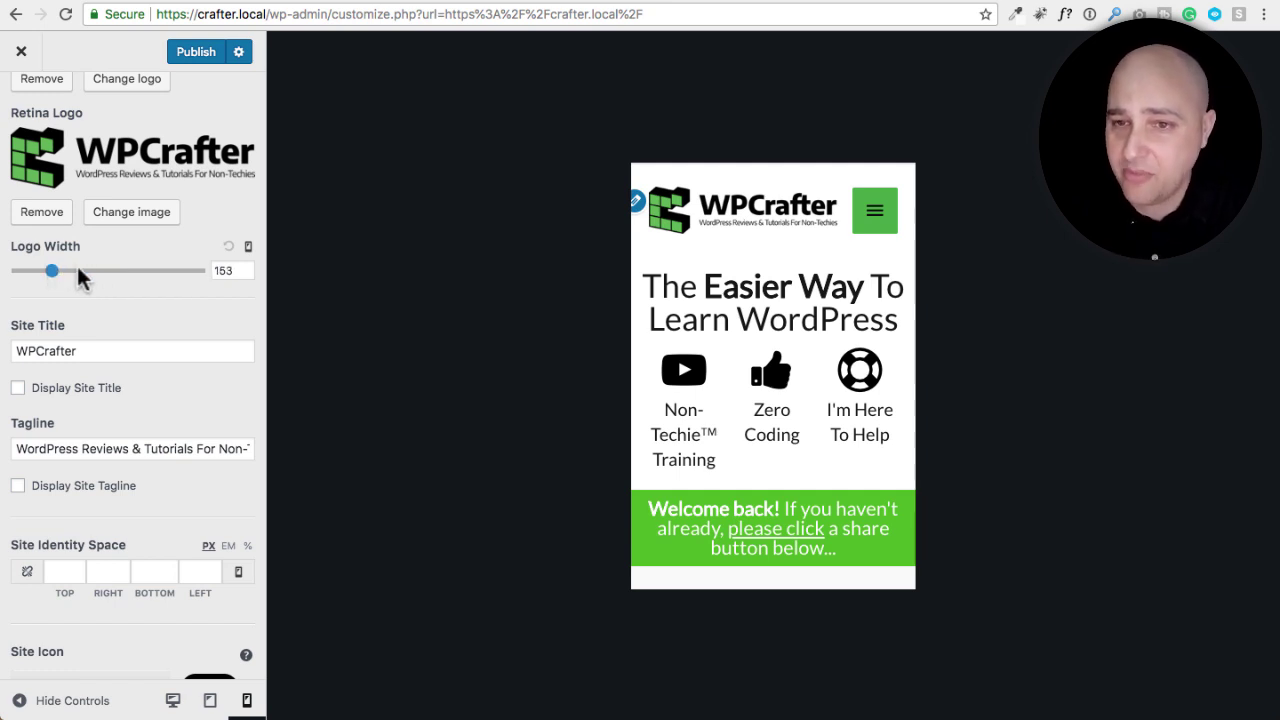
{"action": "left_click", "coordinate": [77, 268]}
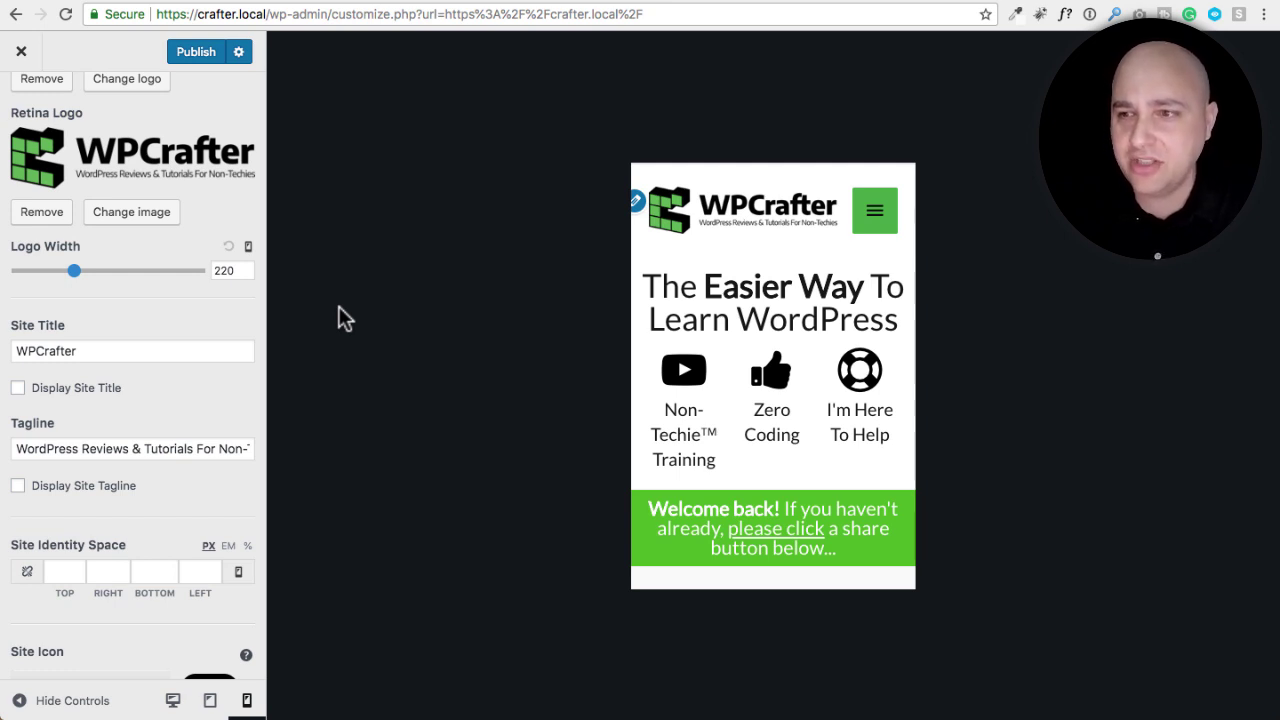
{"action": "left_click", "coordinate": [113, 271]}
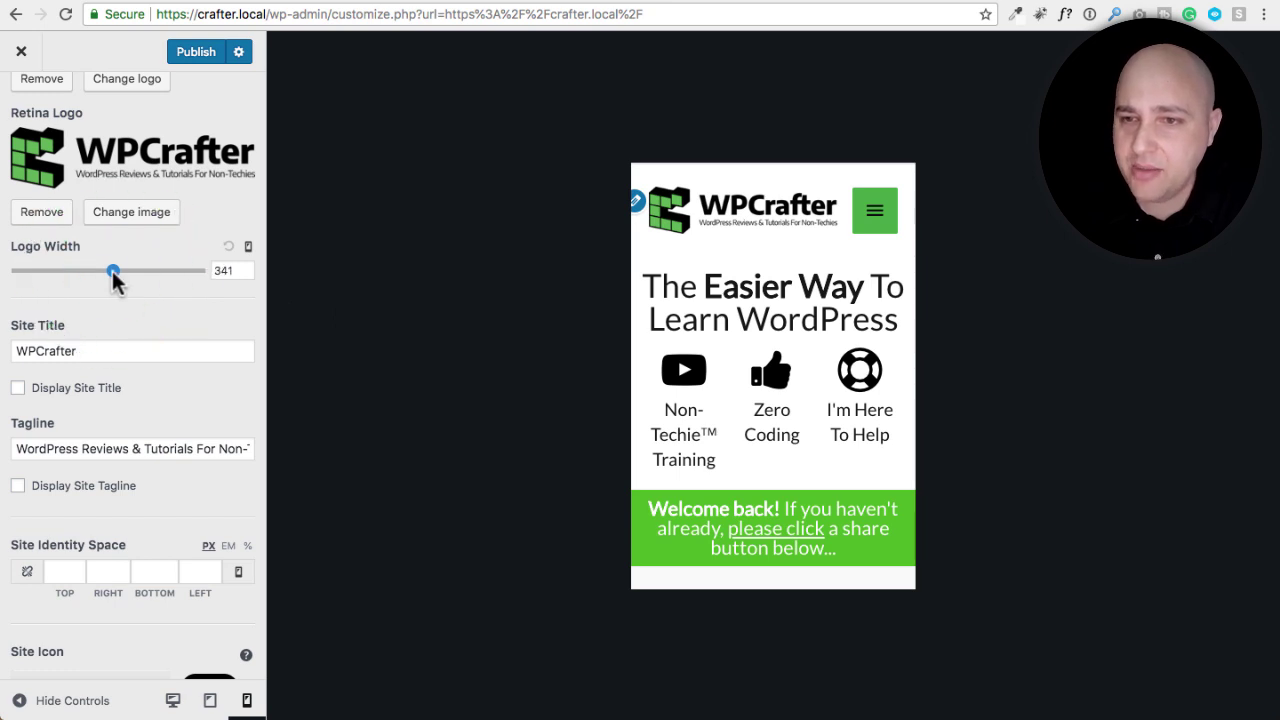
{"action": "left_click_drag", "start_coordinate": [90, 271], "coordinate": [51, 271]}
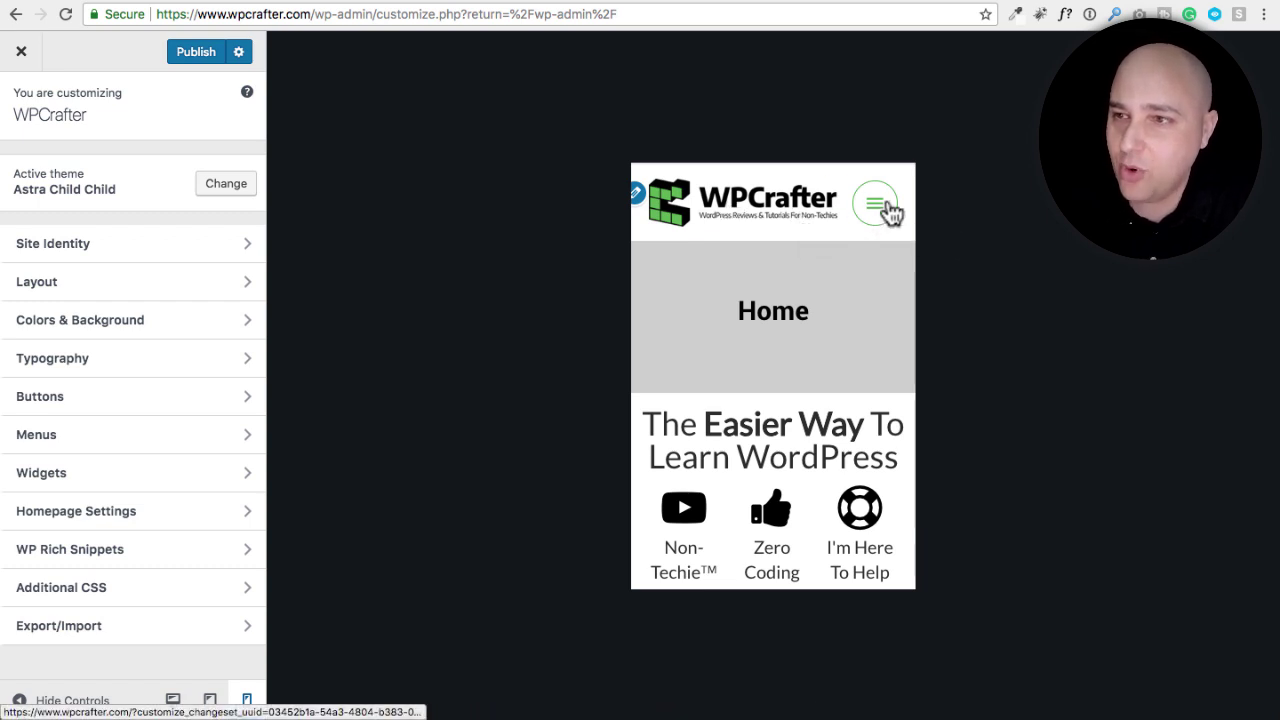
Set the mobile logo width to 190 in the live site's Site Identity settings
{"action": "left_click", "coordinate": [100, 258]}
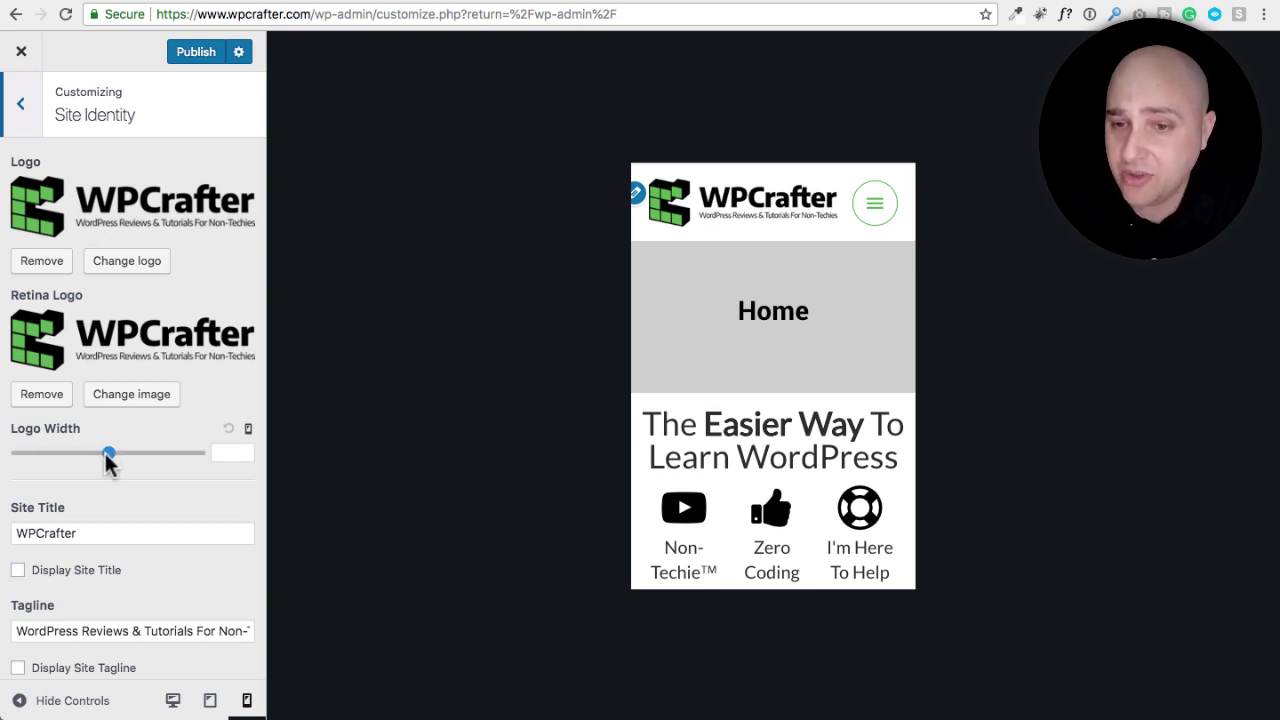
{"action": "left_click_drag", "start_coordinate": [107, 458], "coordinate": [61, 458]}
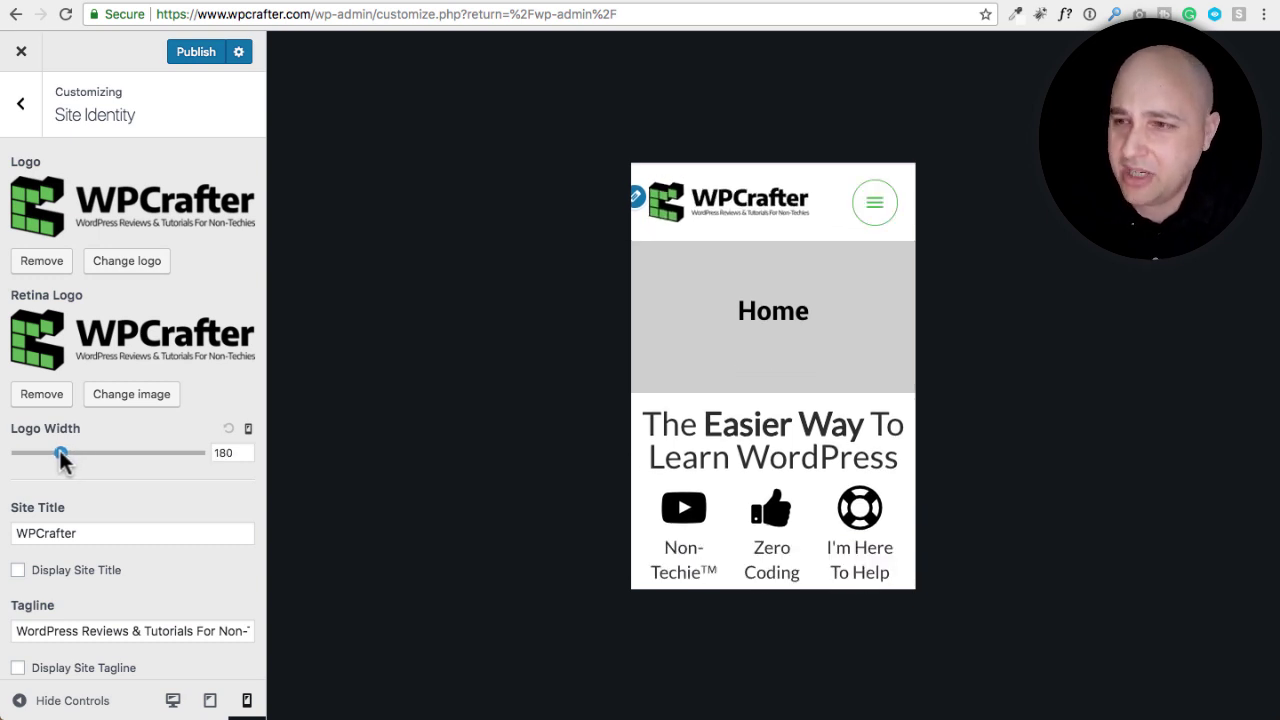
{"action": "left_click_drag", "start_coordinate": [61, 458], "coordinate": [60, 458]}
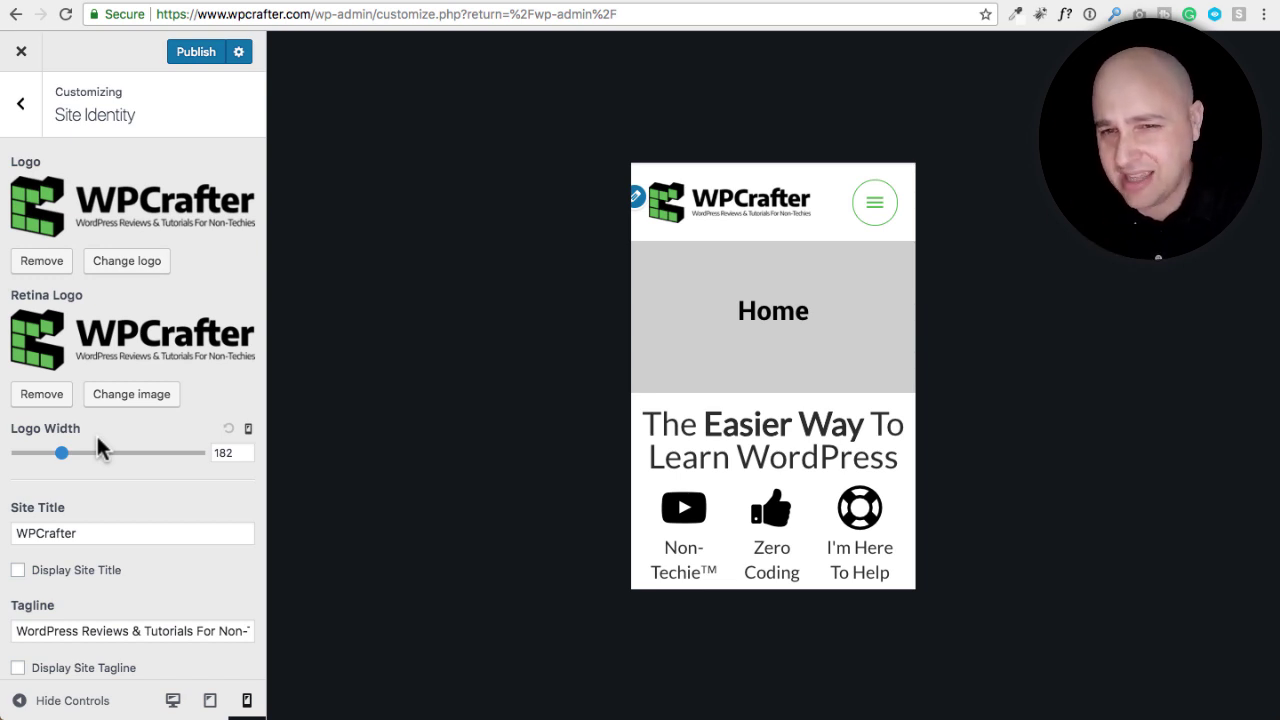
{"action": "left_click", "coordinate": [228, 428]}
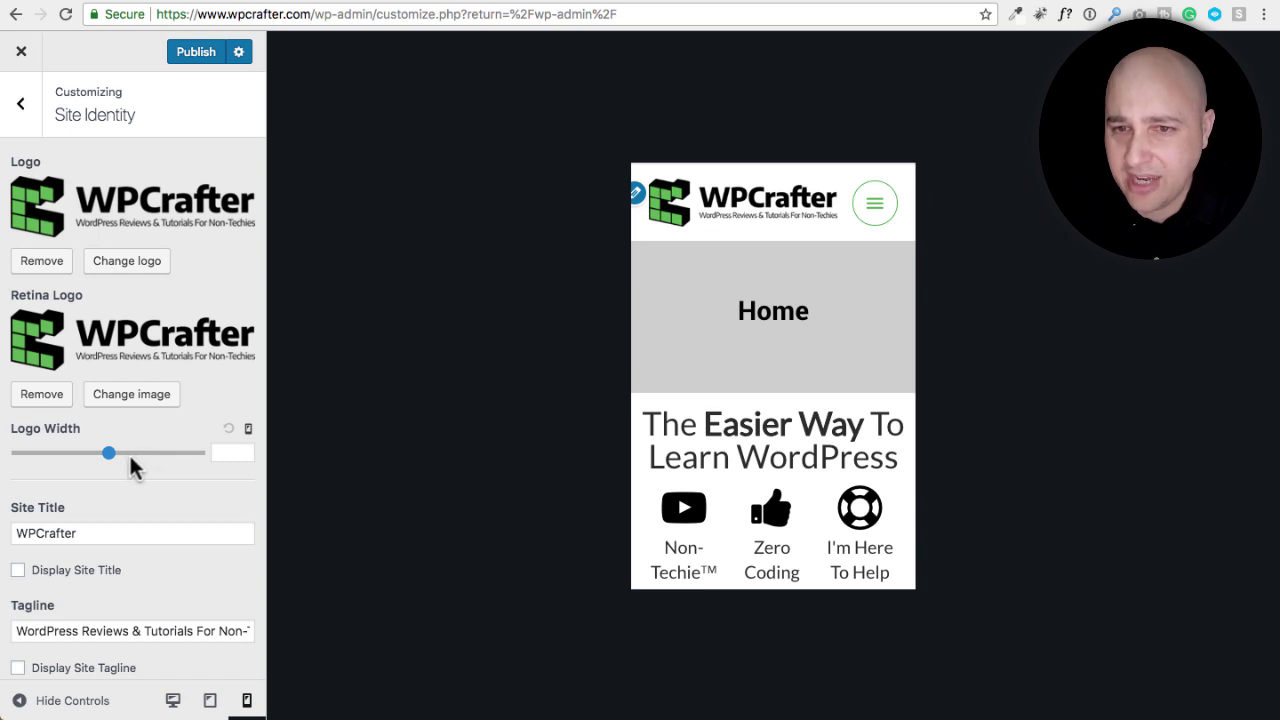
{"action": "left_click_drag", "start_coordinate": [105, 451], "coordinate": [64, 444]}
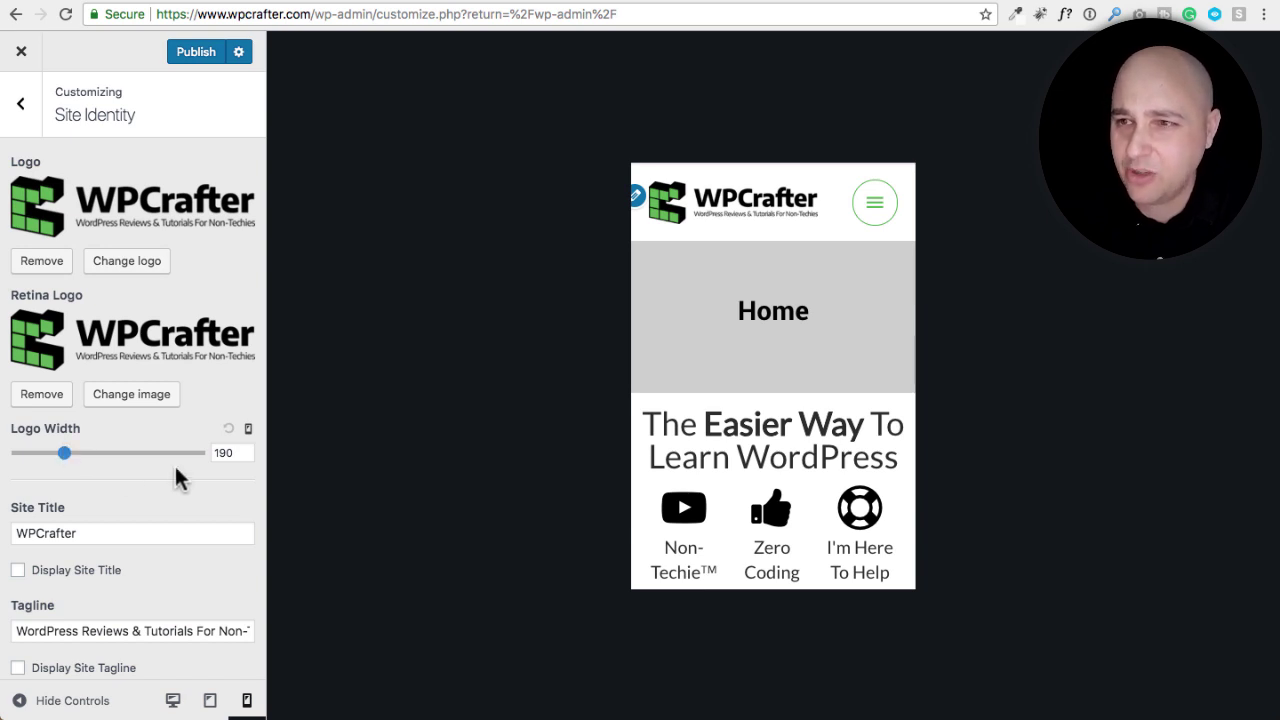
{"action": "scroll", "coordinate": [176, 463], "scroll_direction": "down", "scroll_amount": 3}
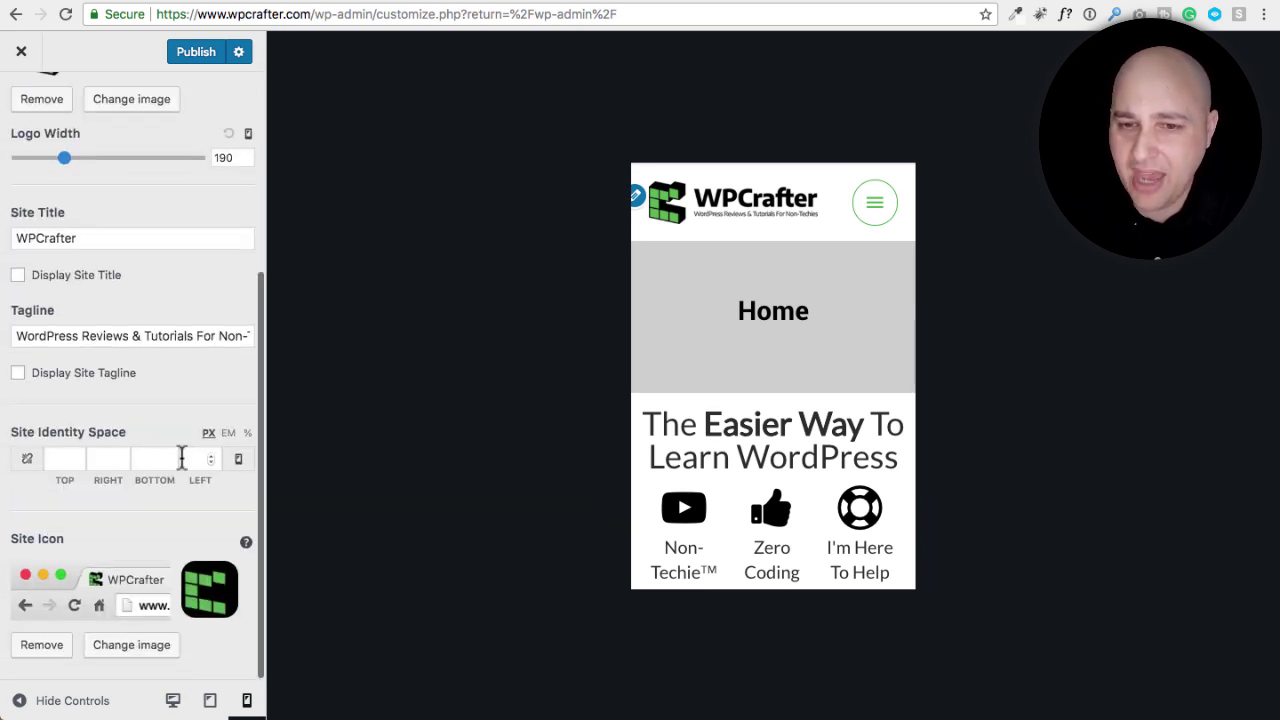
{"action": "scroll", "coordinate": [157, 449], "scroll_direction": "up", "scroll_amount": 5}
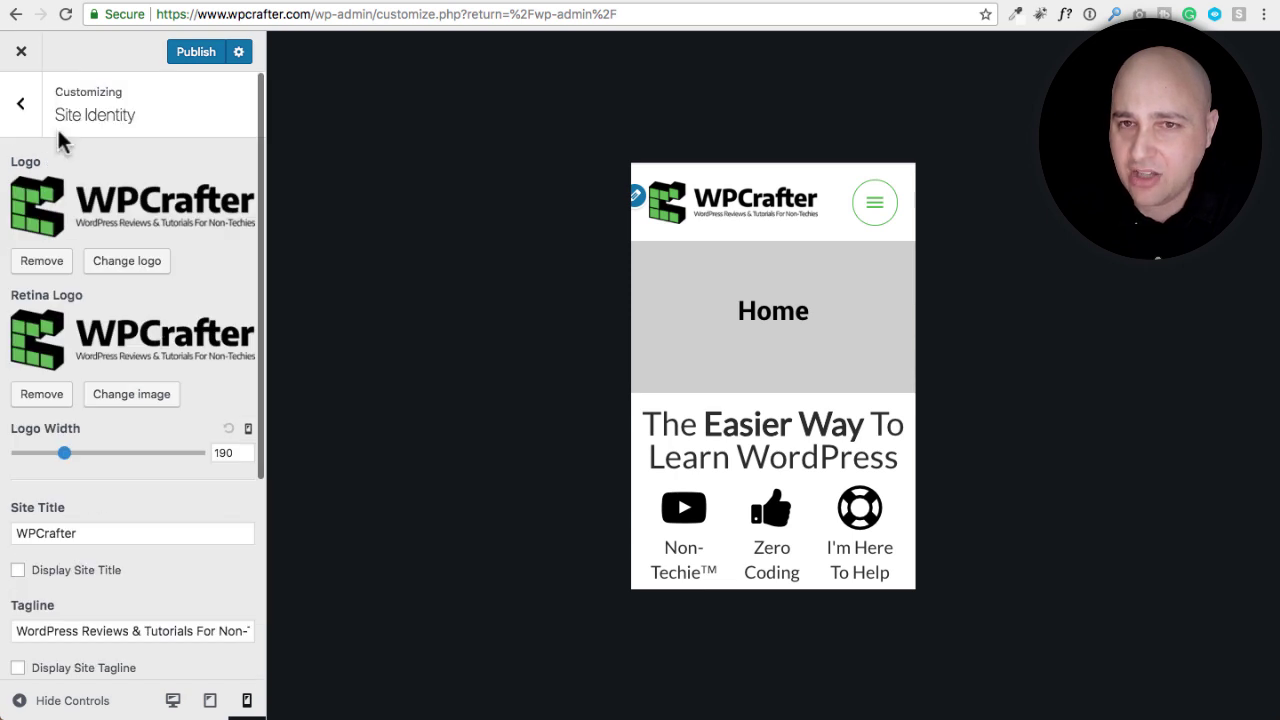
Leave the Site Identity settings and open the Primary Header layout settings
{"action": "left_click", "coordinate": [25, 105]}
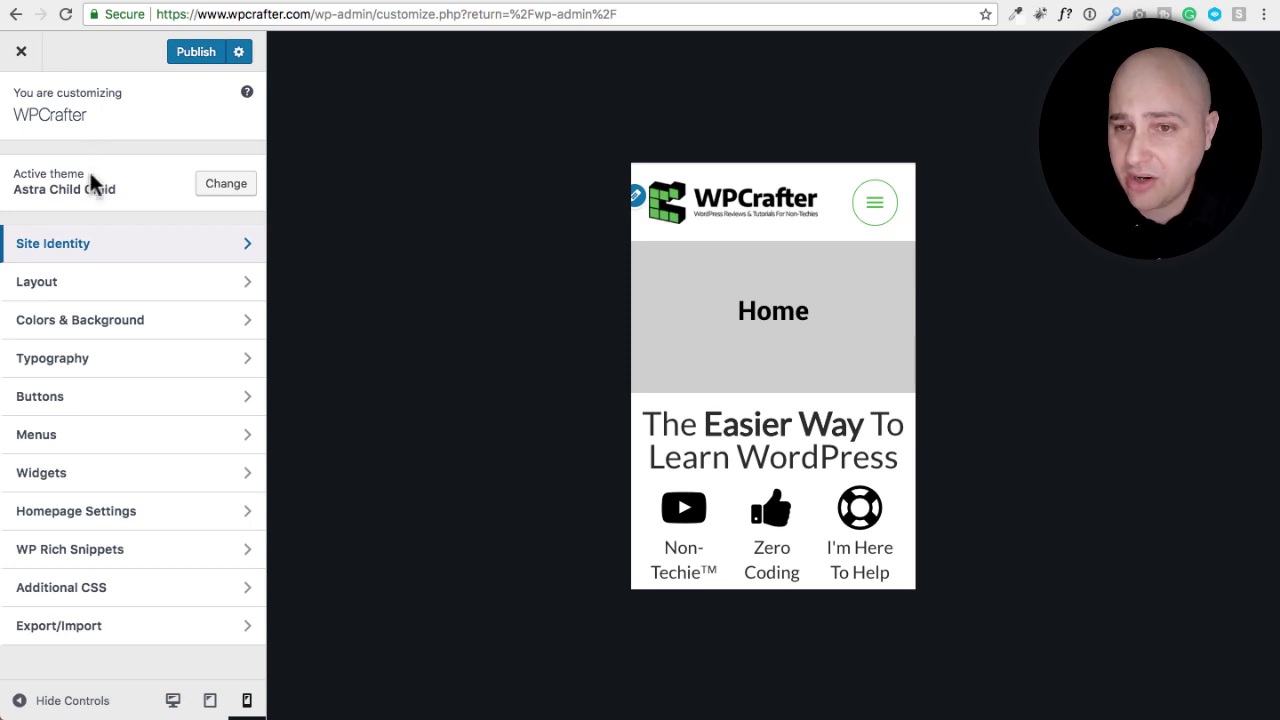
{"action": "left_click", "coordinate": [112, 289]}
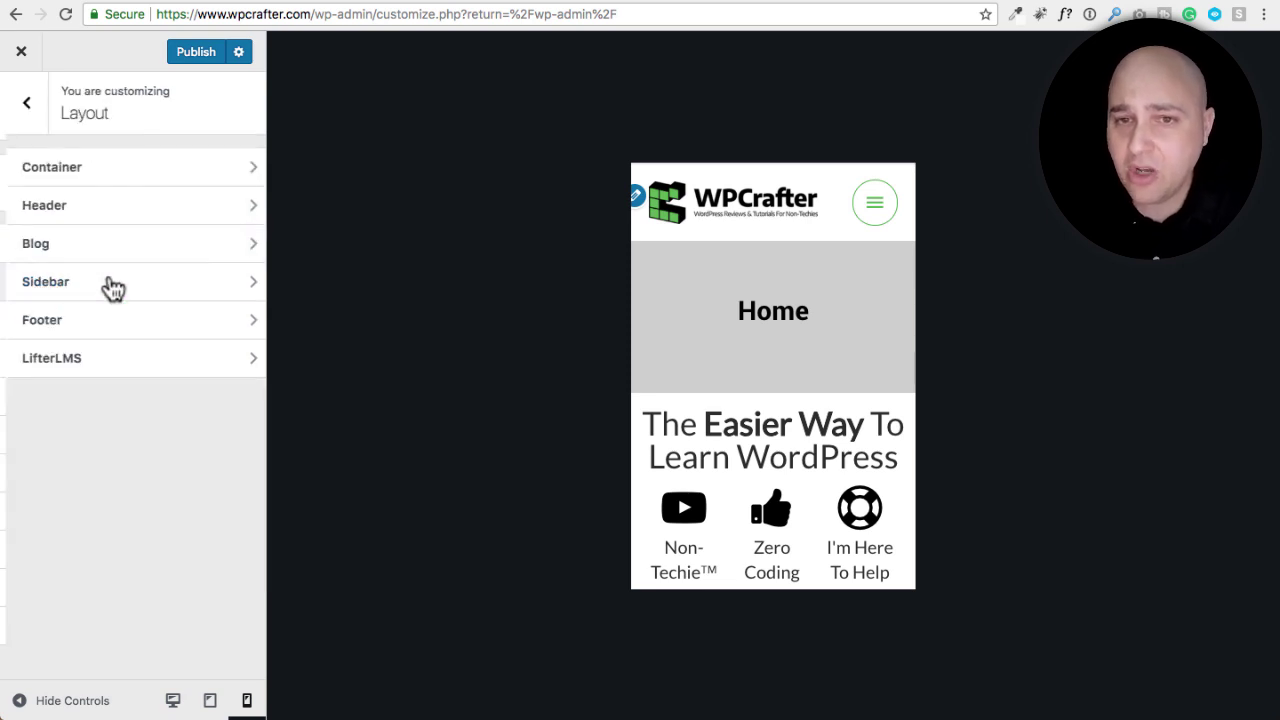
{"action": "left_click", "coordinate": [106, 215]}
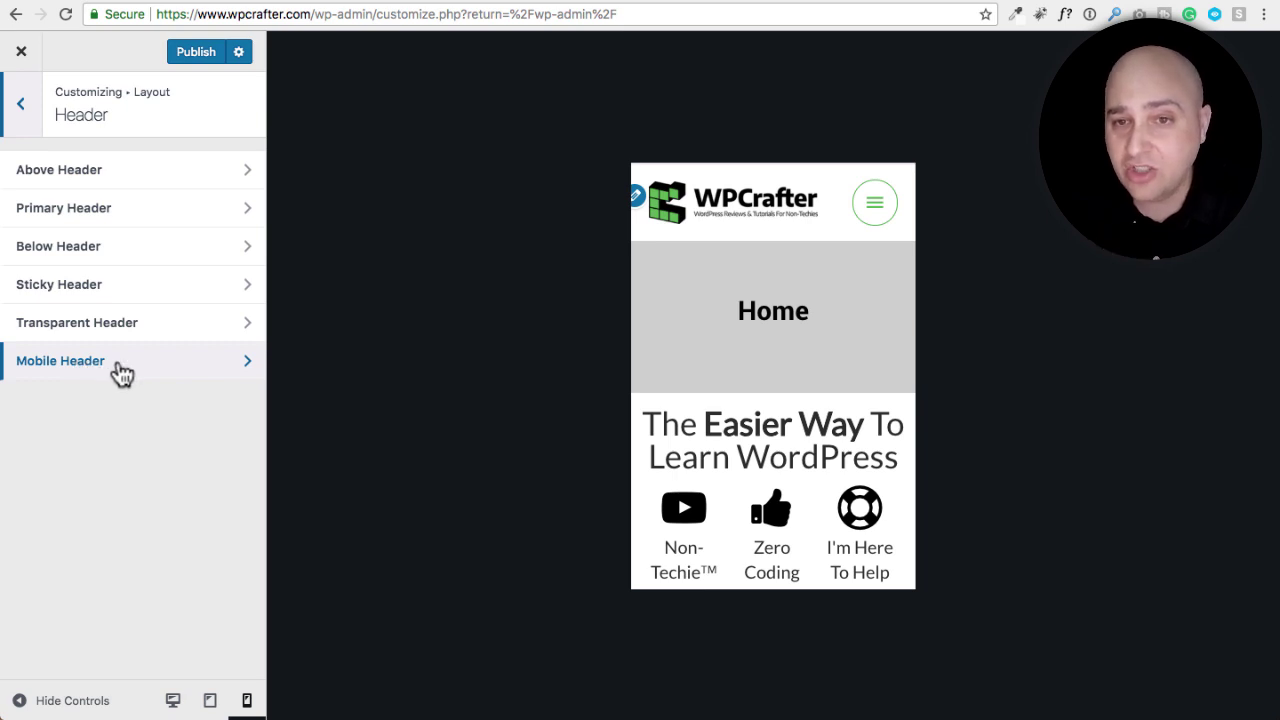
{"action": "left_click", "coordinate": [120, 216]}
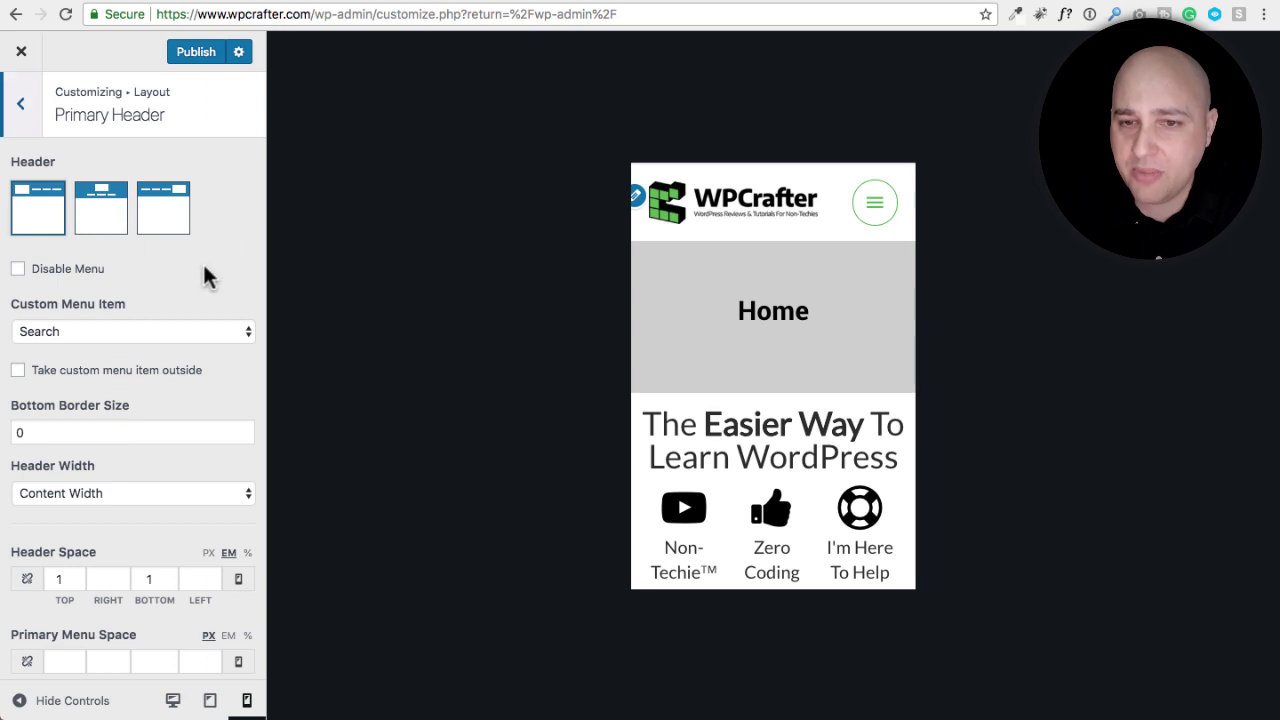
Link the four mobile Header Space values and try 10 em on all sides
{"action": "scroll", "coordinate": [204, 276], "scroll_direction": "down", "scroll_amount": 3}
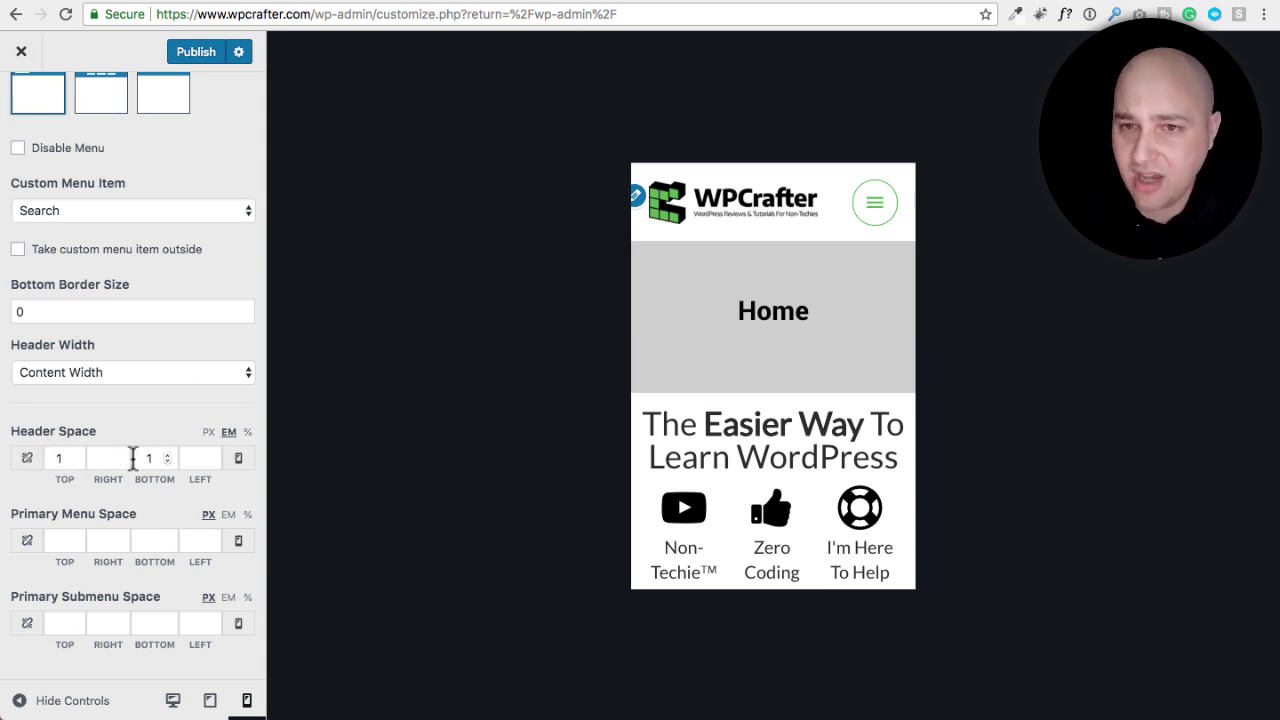
{"action": "left_click", "coordinate": [26, 462]}
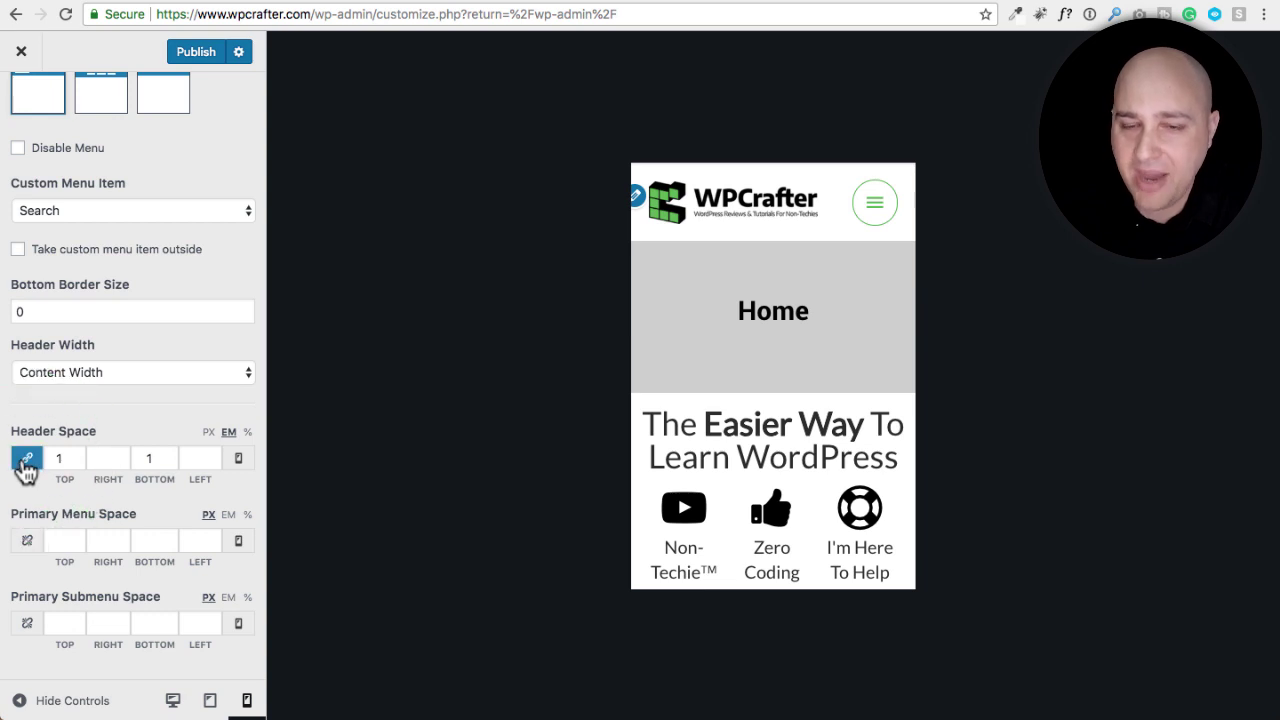
{"action": "left_click", "coordinate": [61, 456]}
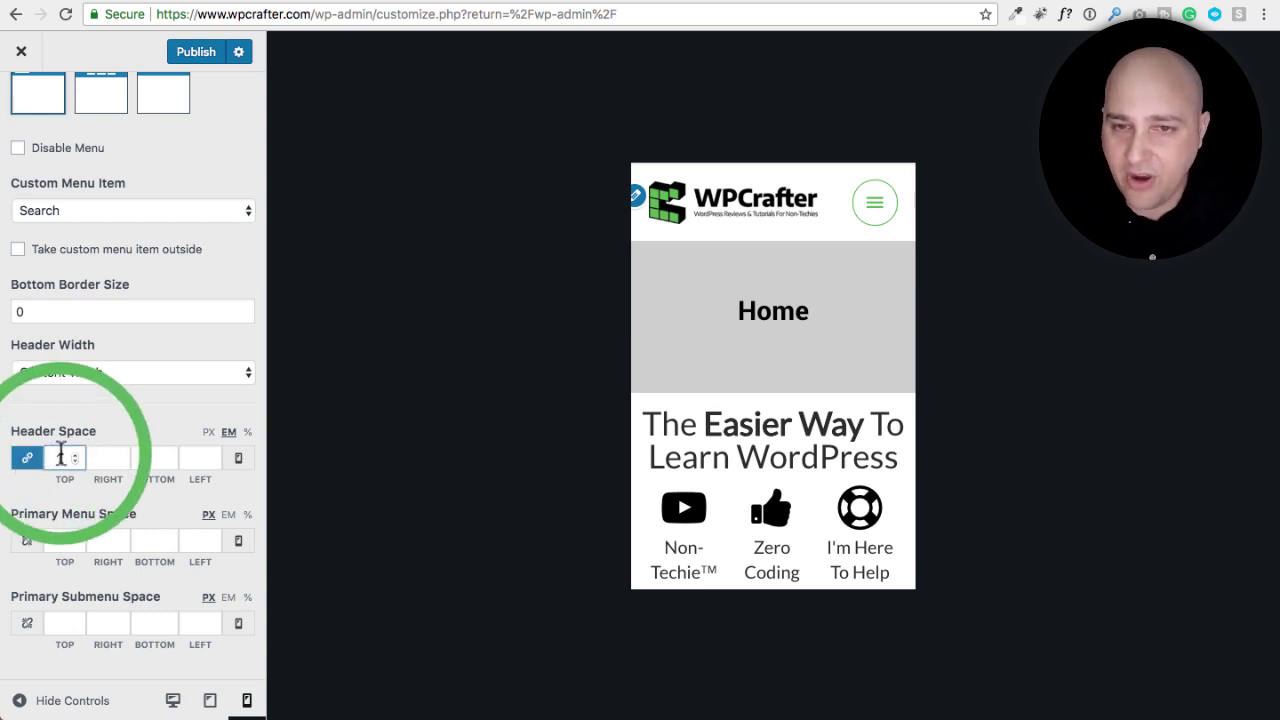
{"action": "type", "text": "10"}
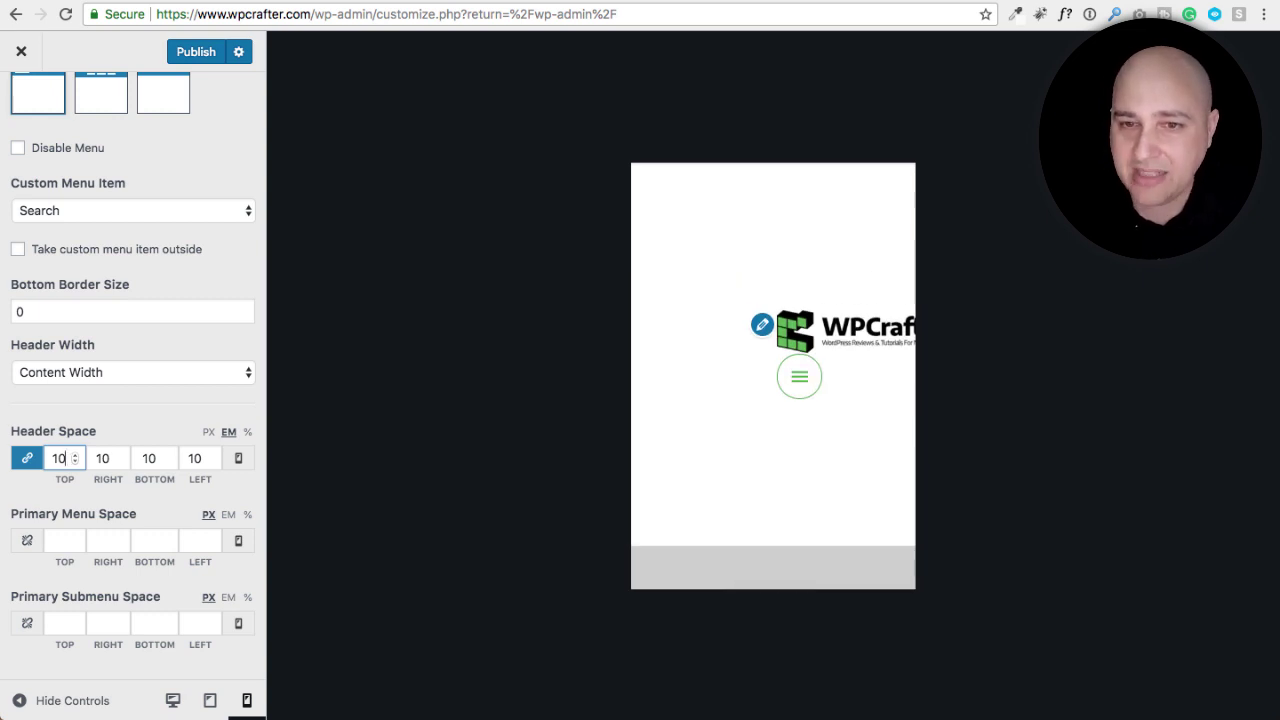
Try linked Header Space values of 0 and 5 em, and set all sides to 1 em
{"action": "key", "text": "BackSpace"}
{"action": "key", "text": "BackSpace"}
{"action": "type", "text": "0"}
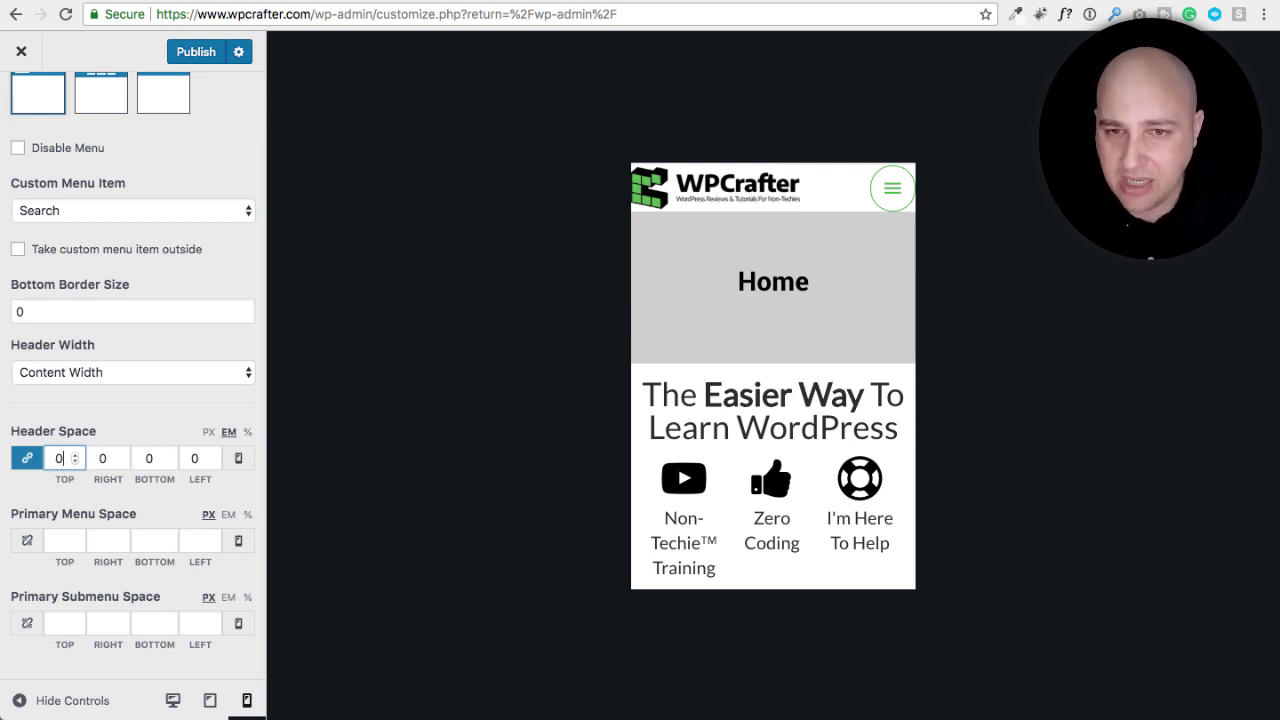
{"action": "key", "text": "BackSpace"}
{"action": "type", "text": "5"}
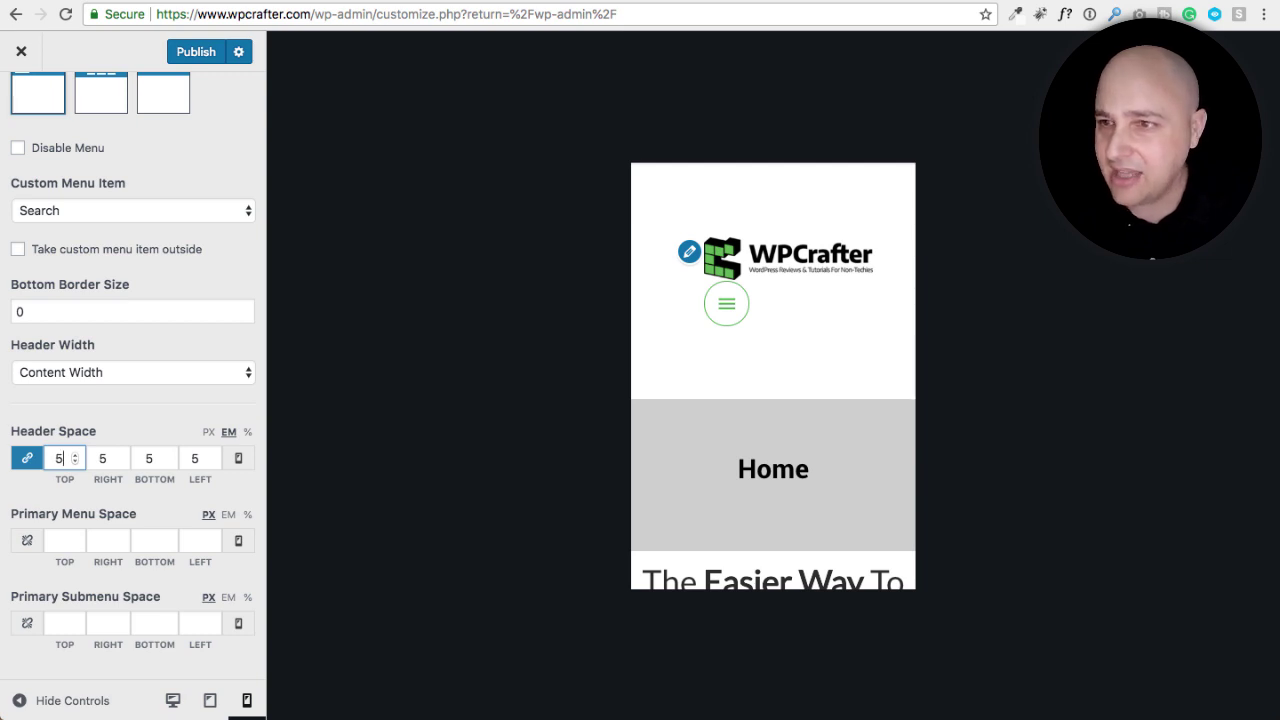
{"action": "key", "text": "BackSpace"}
{"action": "type", "text": "1"}
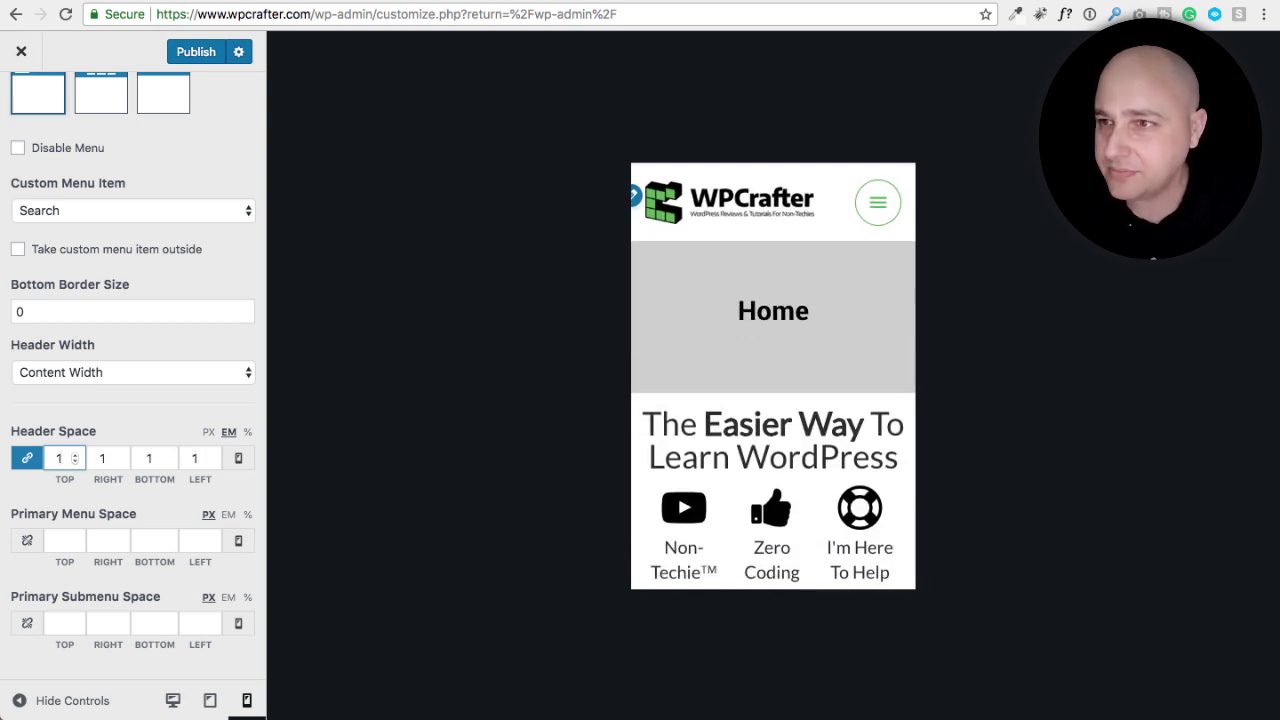
Clear the linked Header Space and step it through -1 and 0 to 1 em
{"action": "key", "text": "BackSpace"}
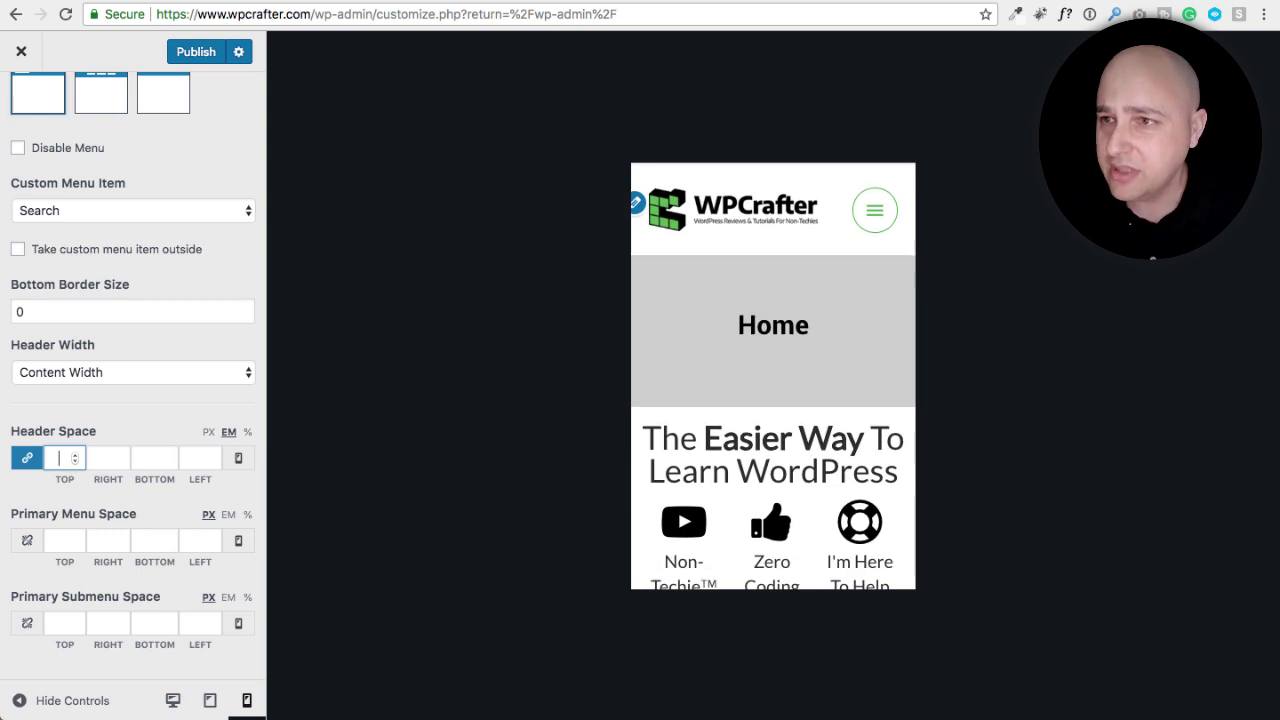
{"action": "left_click", "coordinate": [74, 461]}
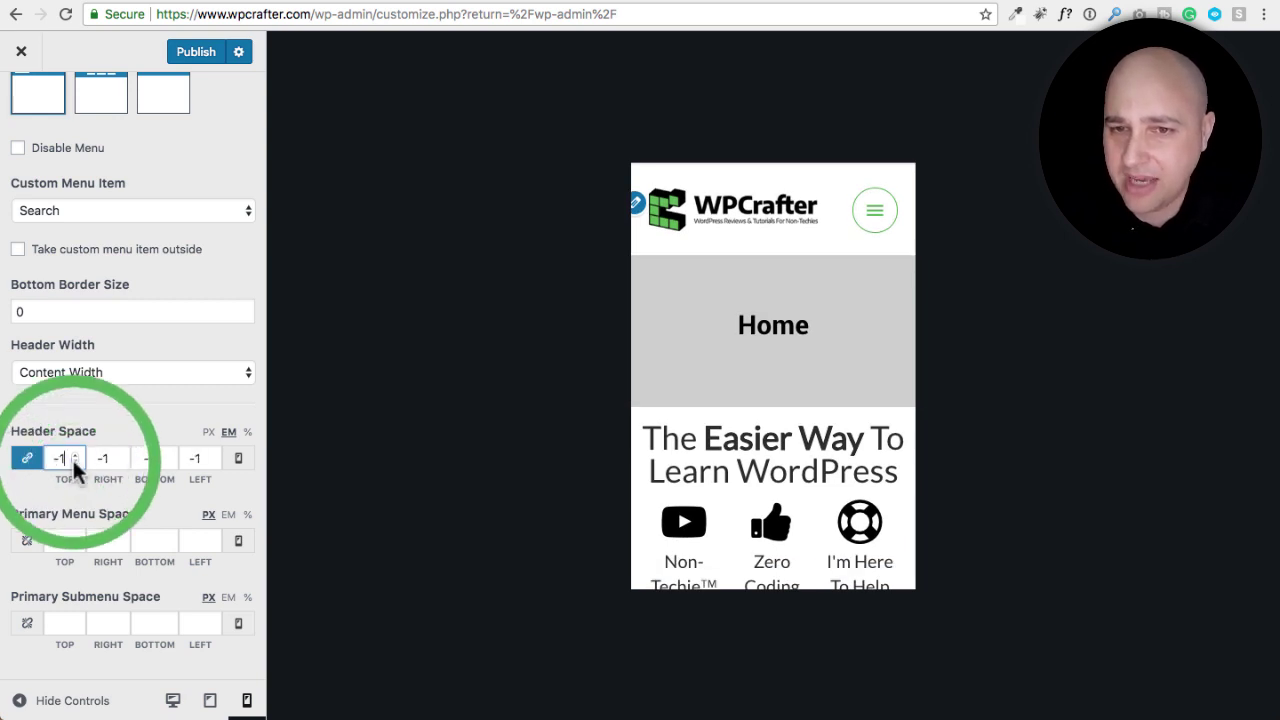
{"action": "left_click", "coordinate": [74, 452]}
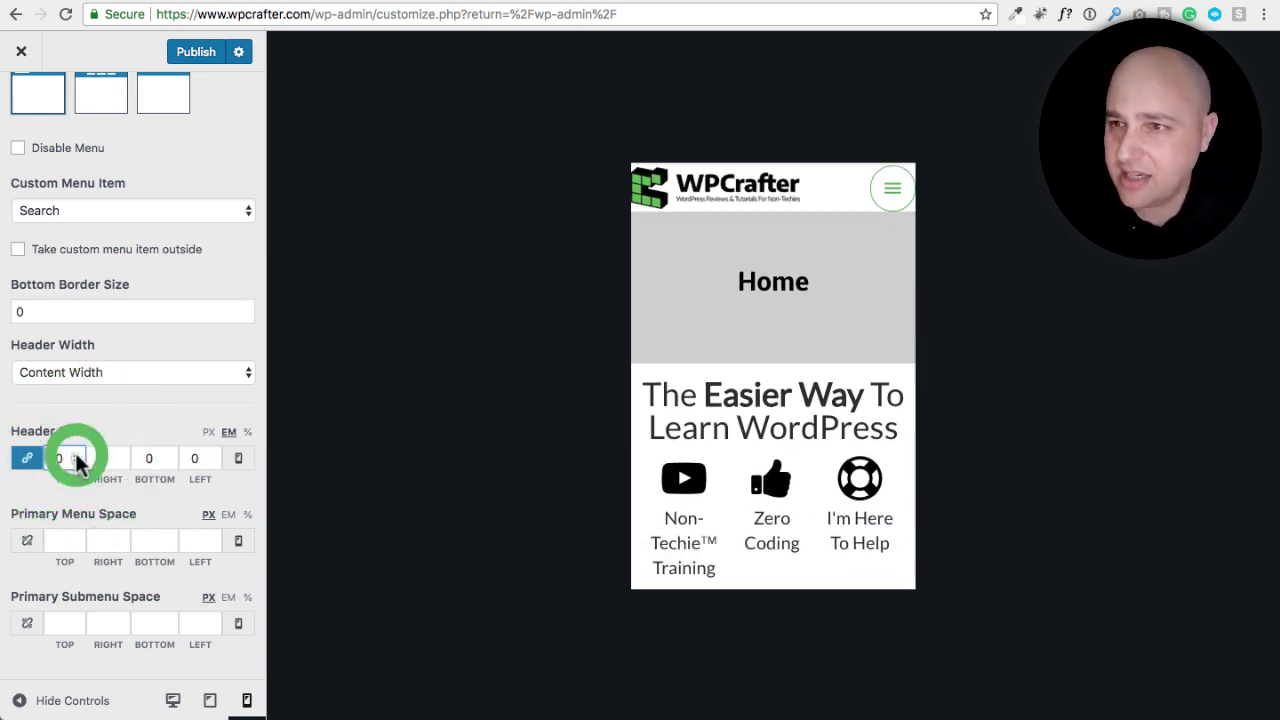
{"action": "left_click", "coordinate": [74, 452]}
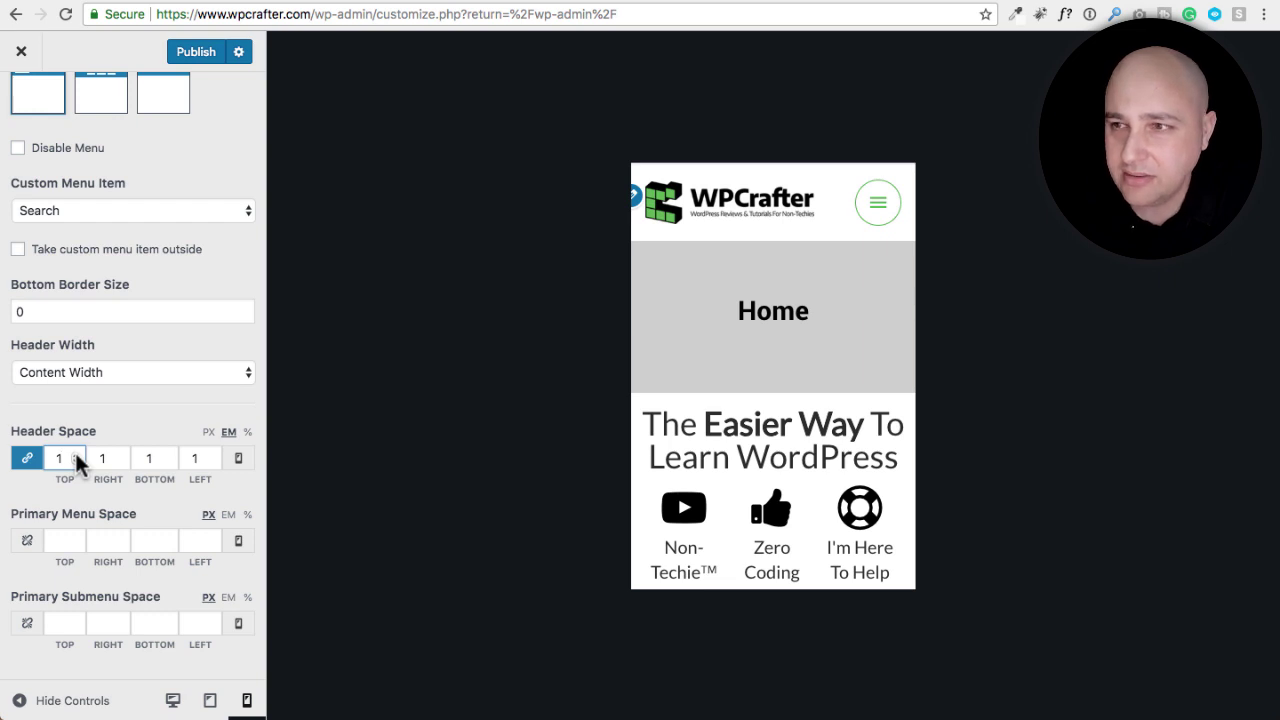
Switch the Header Space unit to pixels, raise all four sides to 10, and unlink the values
{"action": "left_click", "coordinate": [208, 432]}
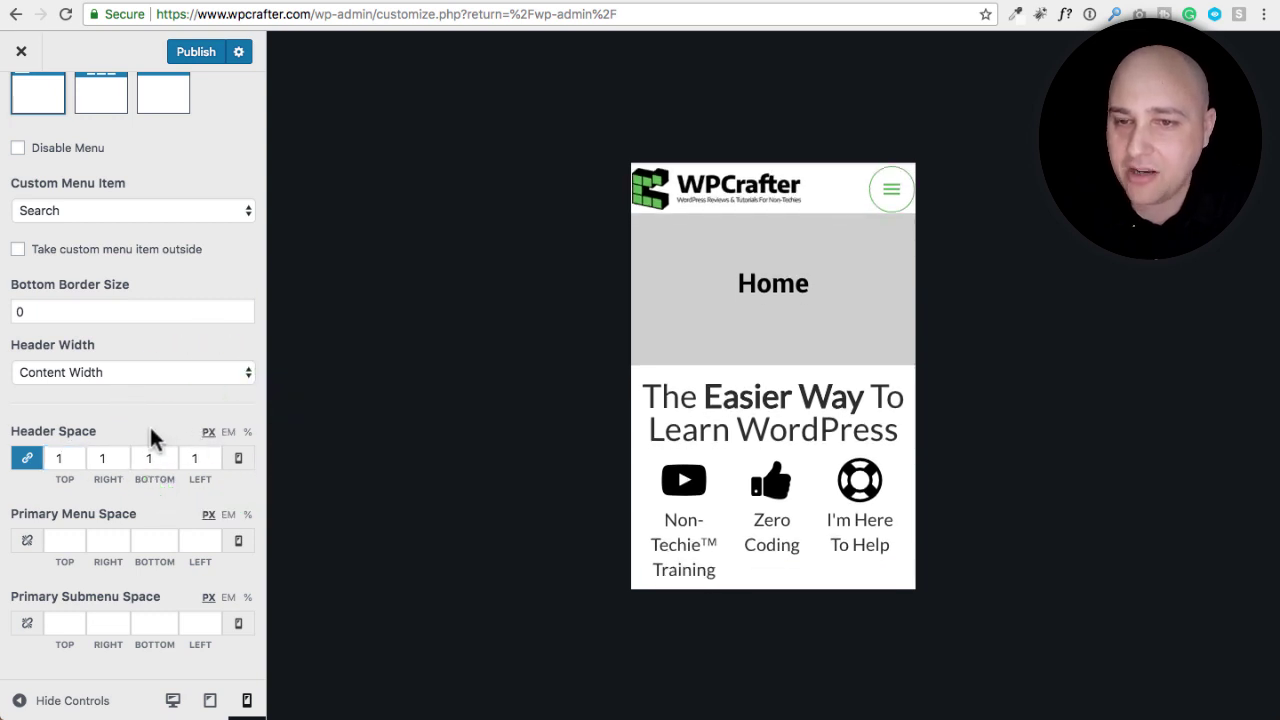
{"action": "left_click", "coordinate": [73, 453]}
{"action": "left_click", "coordinate": [72, 450]}
{"action": "left_click", "coordinate": [72, 450]}
{"action": "left_click", "coordinate": [72, 450]}
{"action": "left_click", "coordinate": [72, 450]}
{"action": "left_click", "coordinate": [72, 450]}
{"action": "left_click", "coordinate": [72, 452]}
{"action": "left_click", "coordinate": [72, 452]}
{"action": "left_click", "coordinate": [72, 452]}
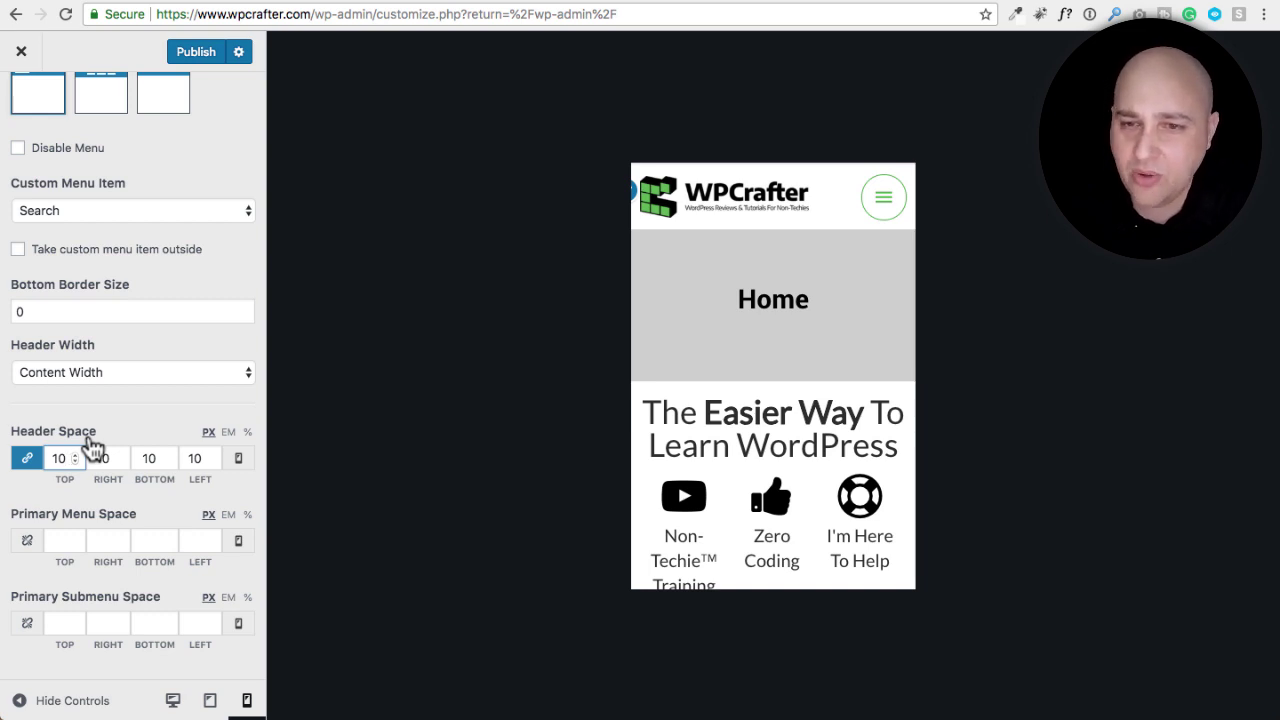
{"action": "left_click", "coordinate": [30, 459]}
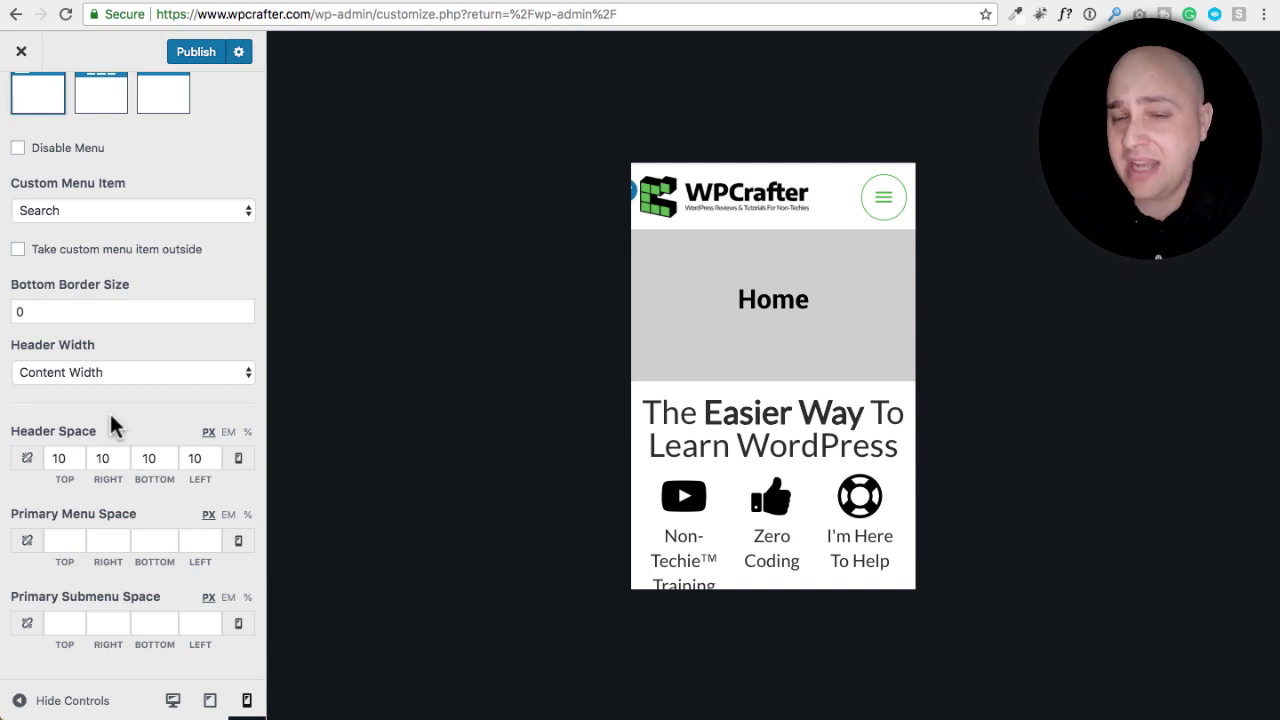
Leave the Primary Header settings and open the Mobile Header layout settings
{"action": "scroll", "coordinate": [106, 334], "scroll_direction": "up", "scroll_amount": 3}
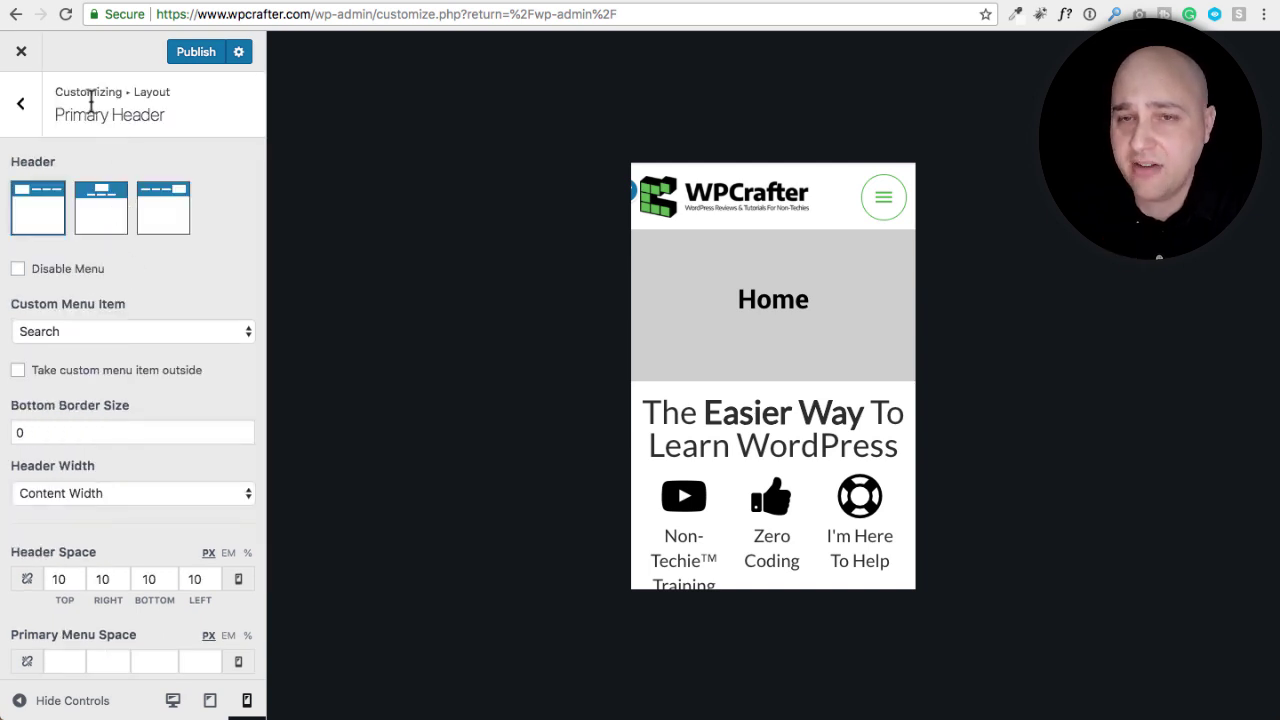
{"action": "left_click", "coordinate": [26, 104]}
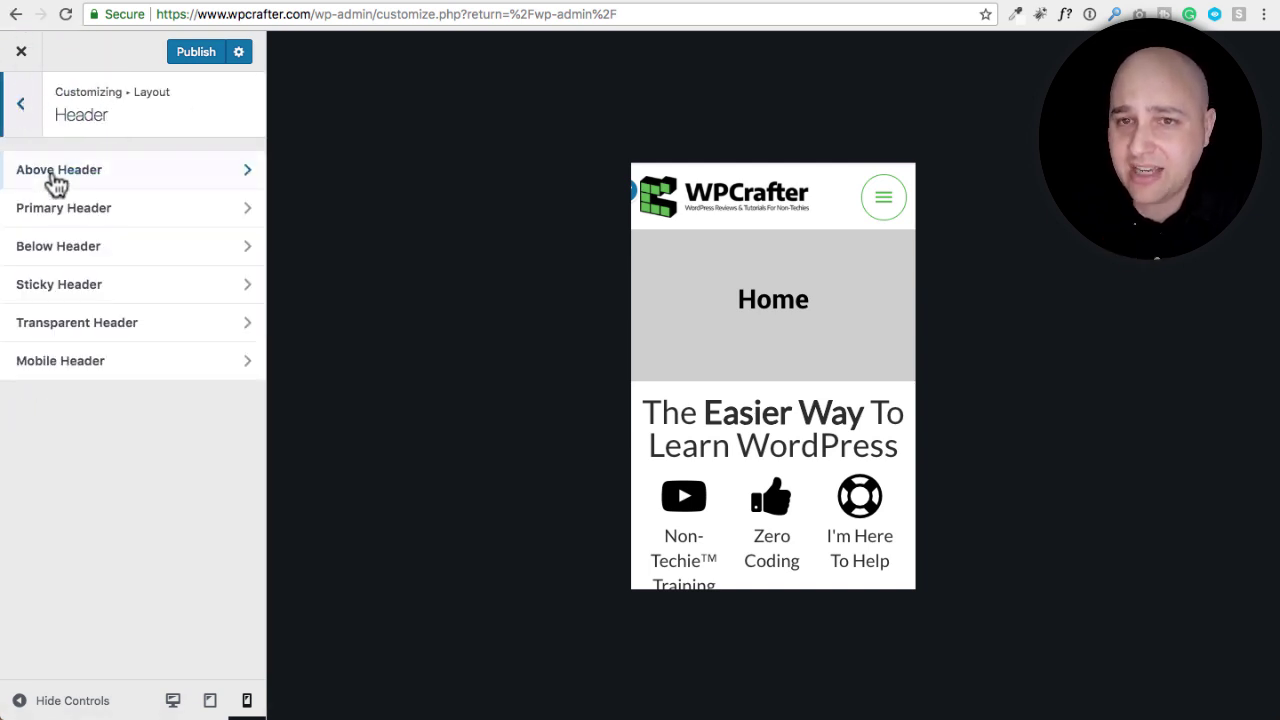
{"action": "left_click", "coordinate": [106, 363]}
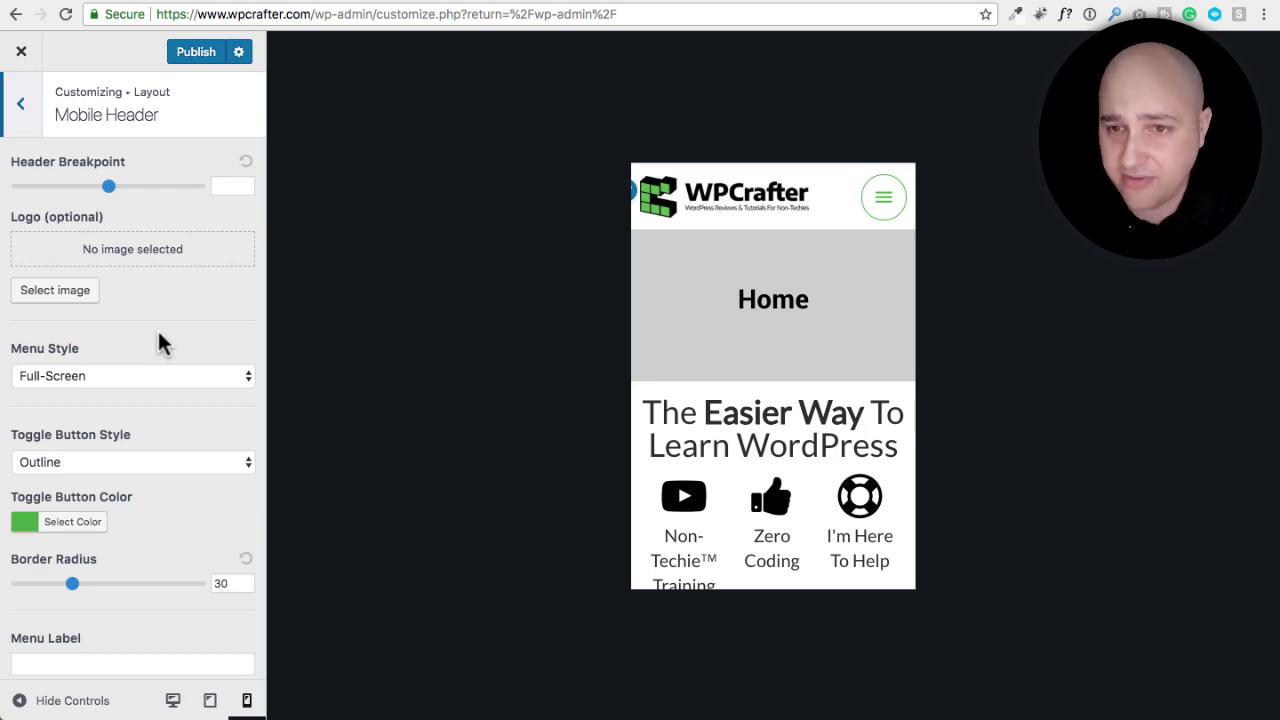
Try the Default mobile menu style, expanding and collapsing the menu in the preview
{"action": "scroll", "coordinate": [182, 345], "scroll_direction": "down", "scroll_amount": 2}
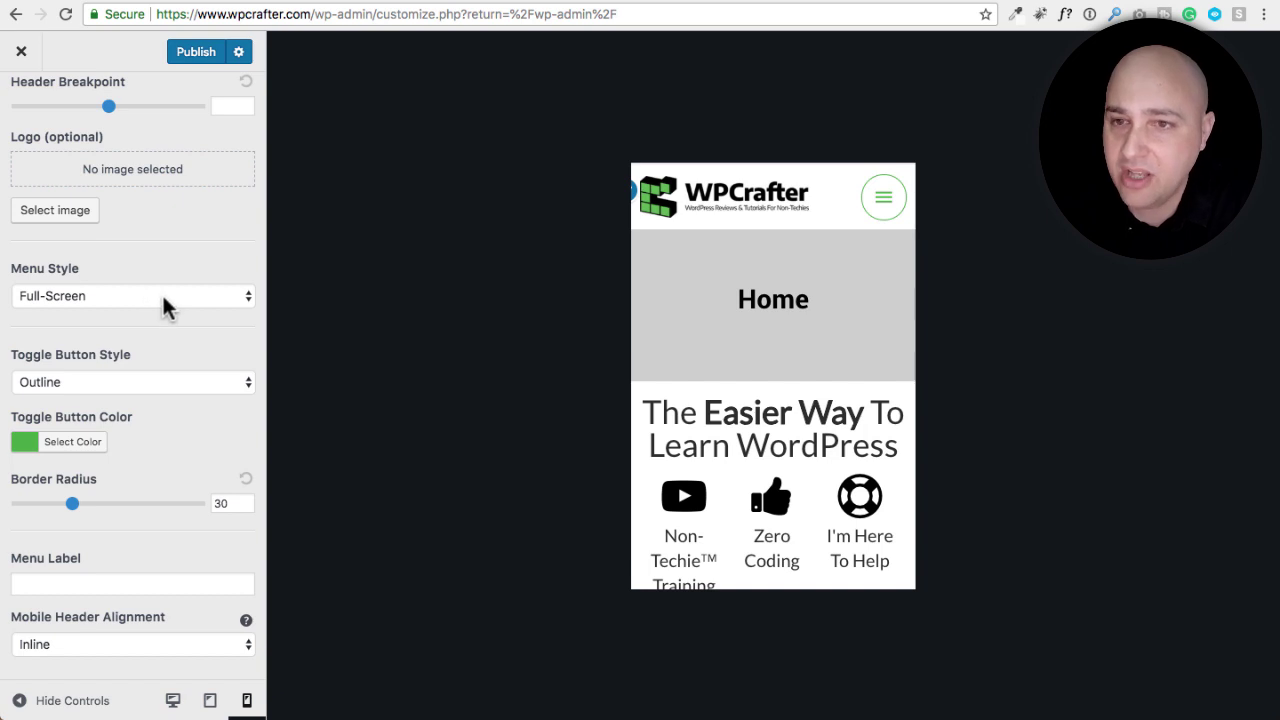
{"action": "left_click", "coordinate": [164, 298]}
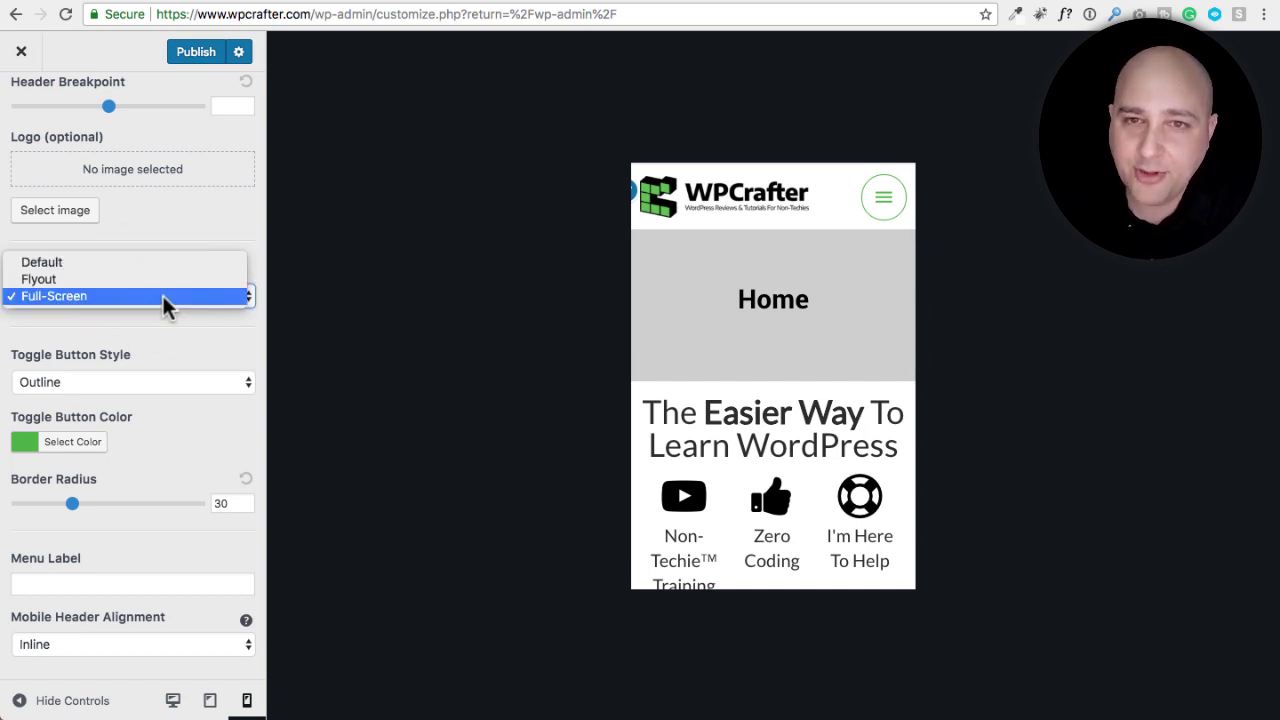
{"action": "left_click", "coordinate": [166, 263]}
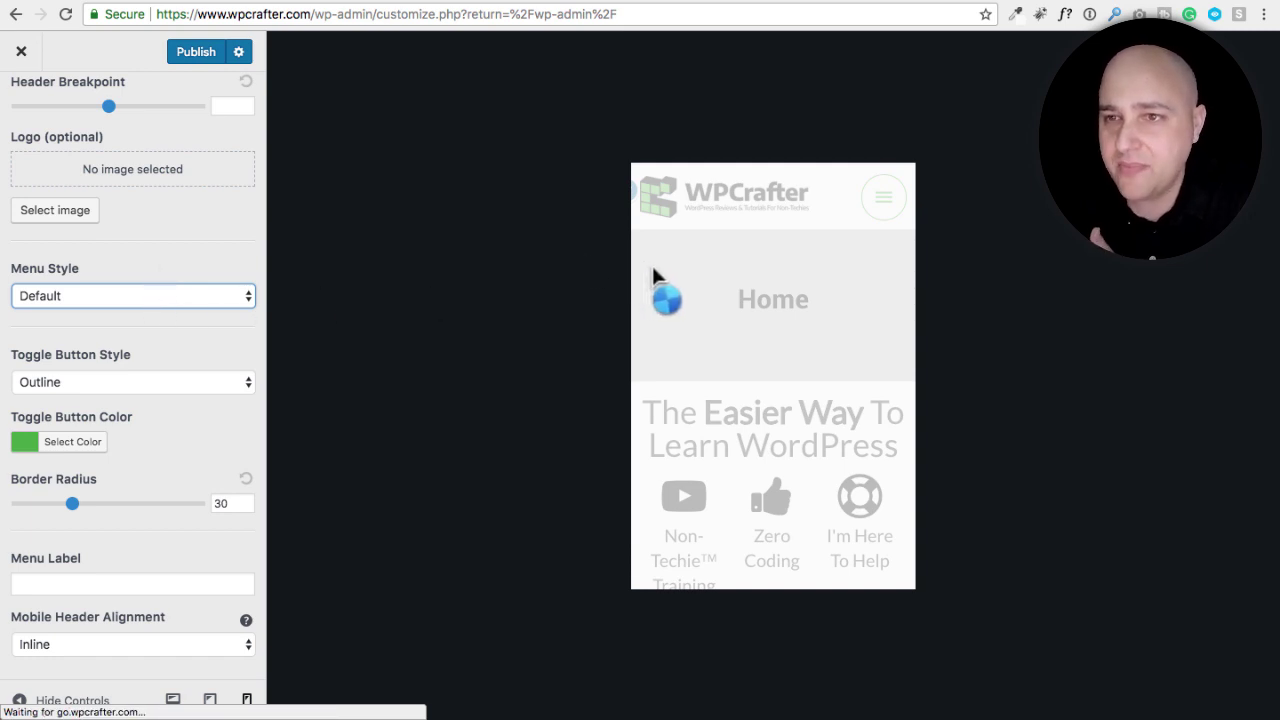
{"action": "left_click", "coordinate": [877, 211]}
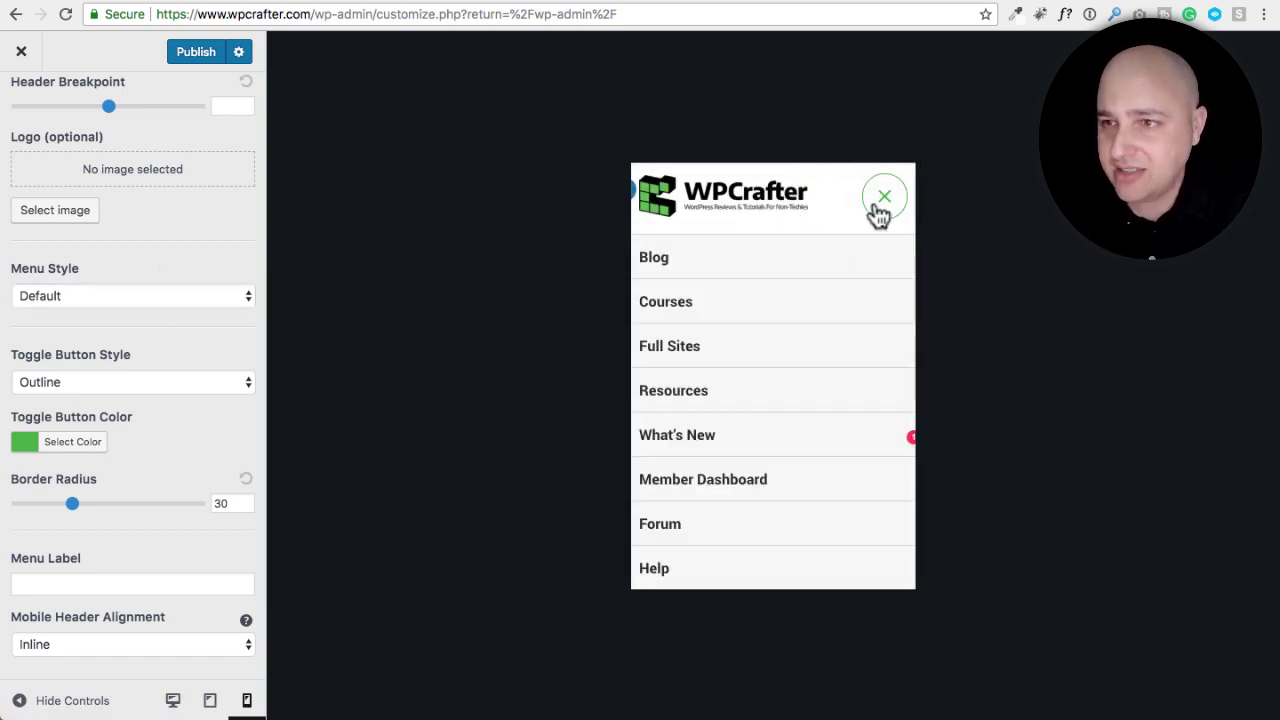
{"action": "left_click", "coordinate": [878, 212]}
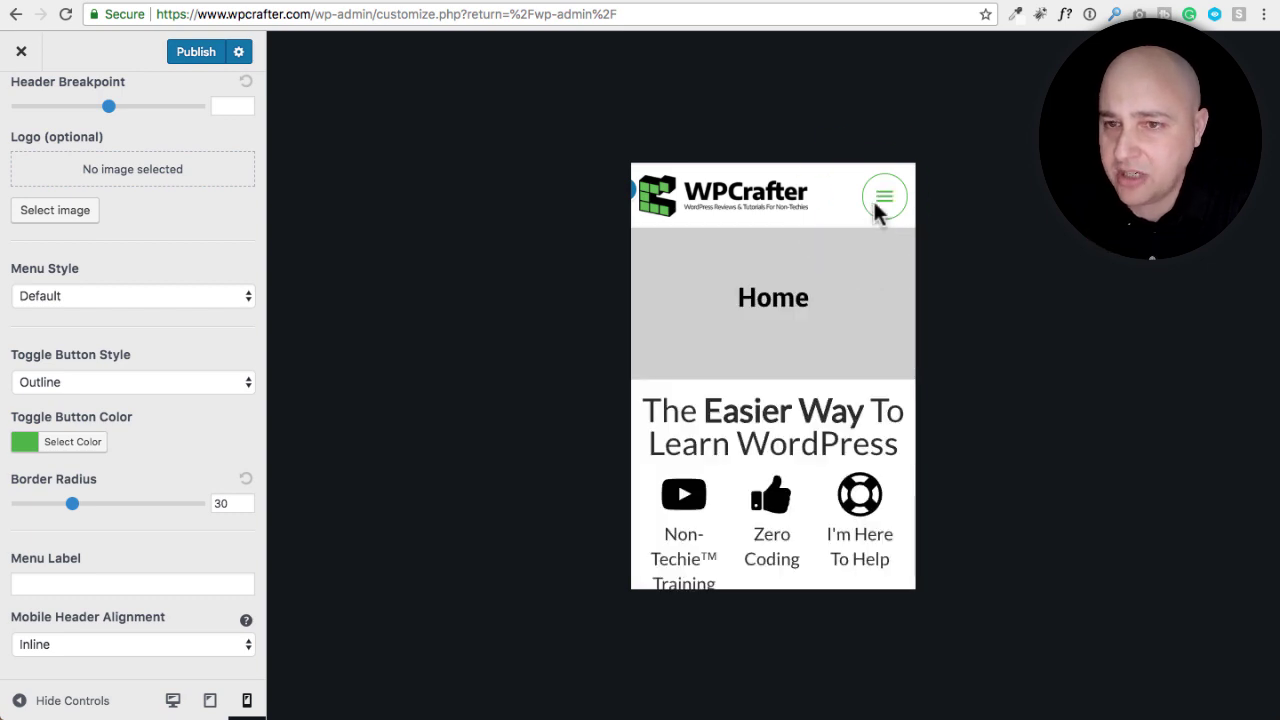
Try the Flyout mobile menu style, opening and closing the menu in the preview
{"action": "left_click", "coordinate": [88, 300]}
{"action": "left_click", "coordinate": [84, 312]}
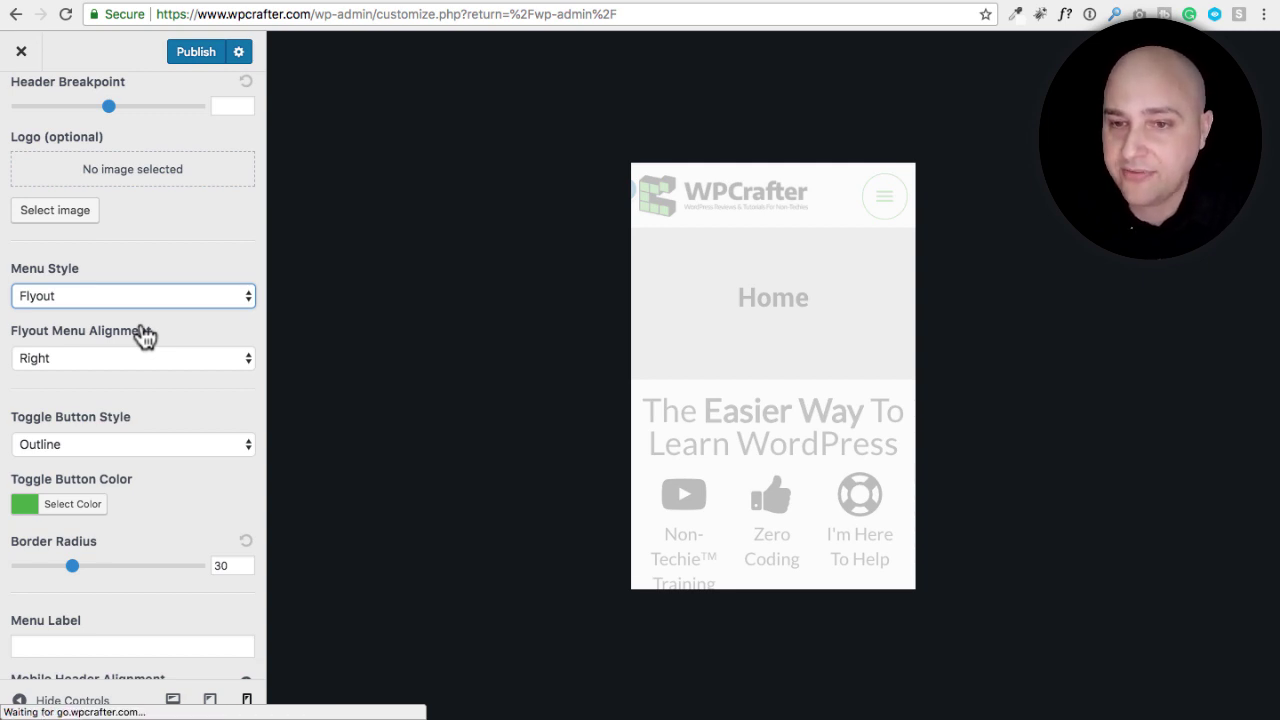
{"action": "left_click", "coordinate": [883, 205]}
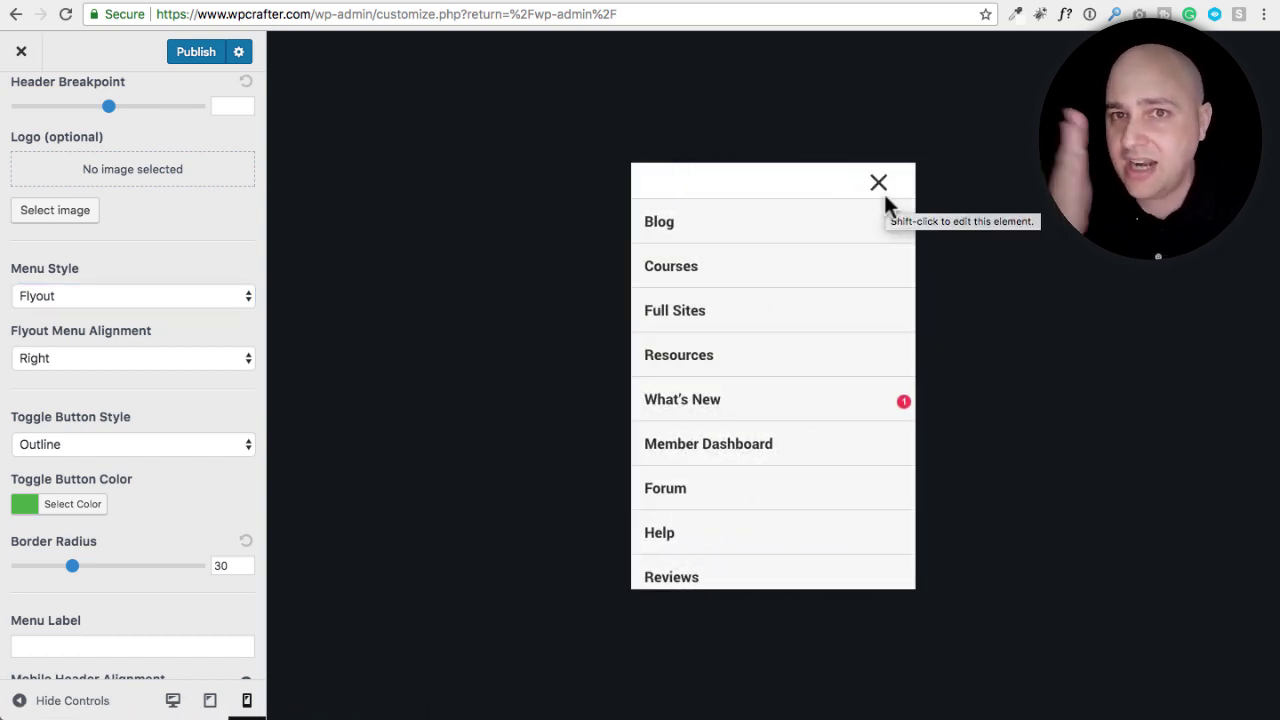
{"action": "left_click", "coordinate": [878, 186]}
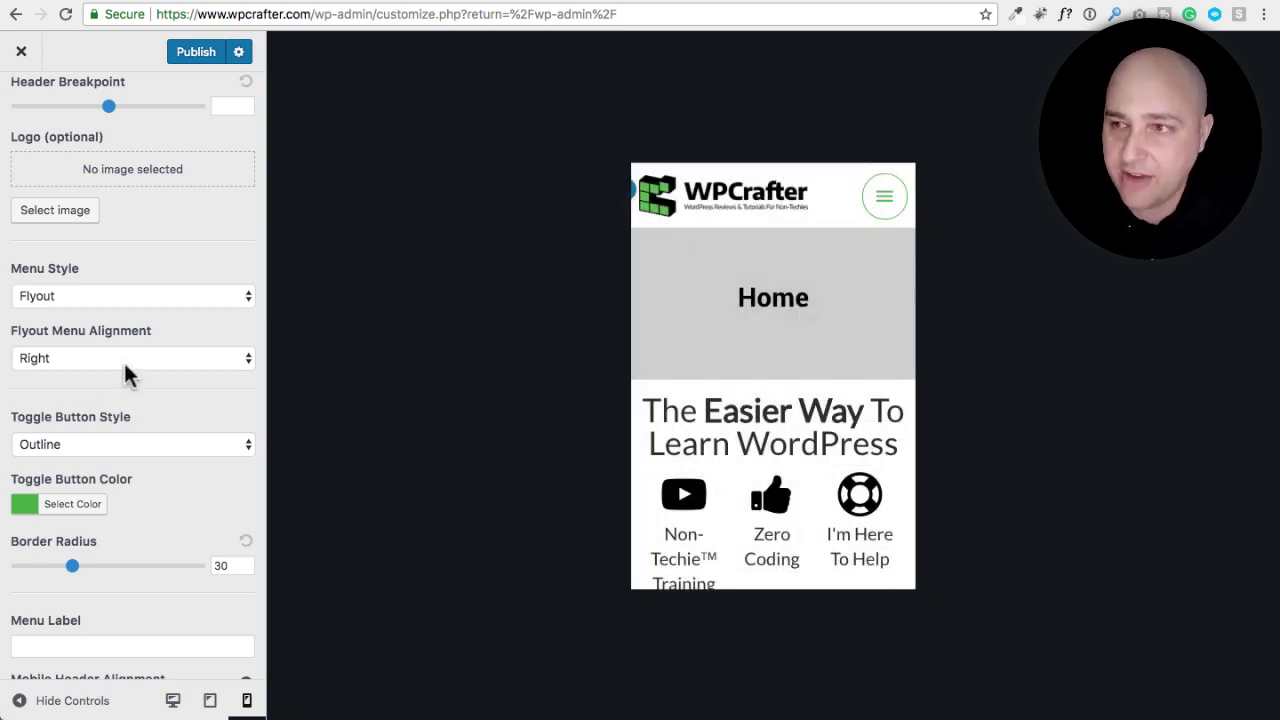
Set the mobile menu style to Full-Screen, and open, look through and close the menu in the preview
{"action": "left_click", "coordinate": [145, 296]}
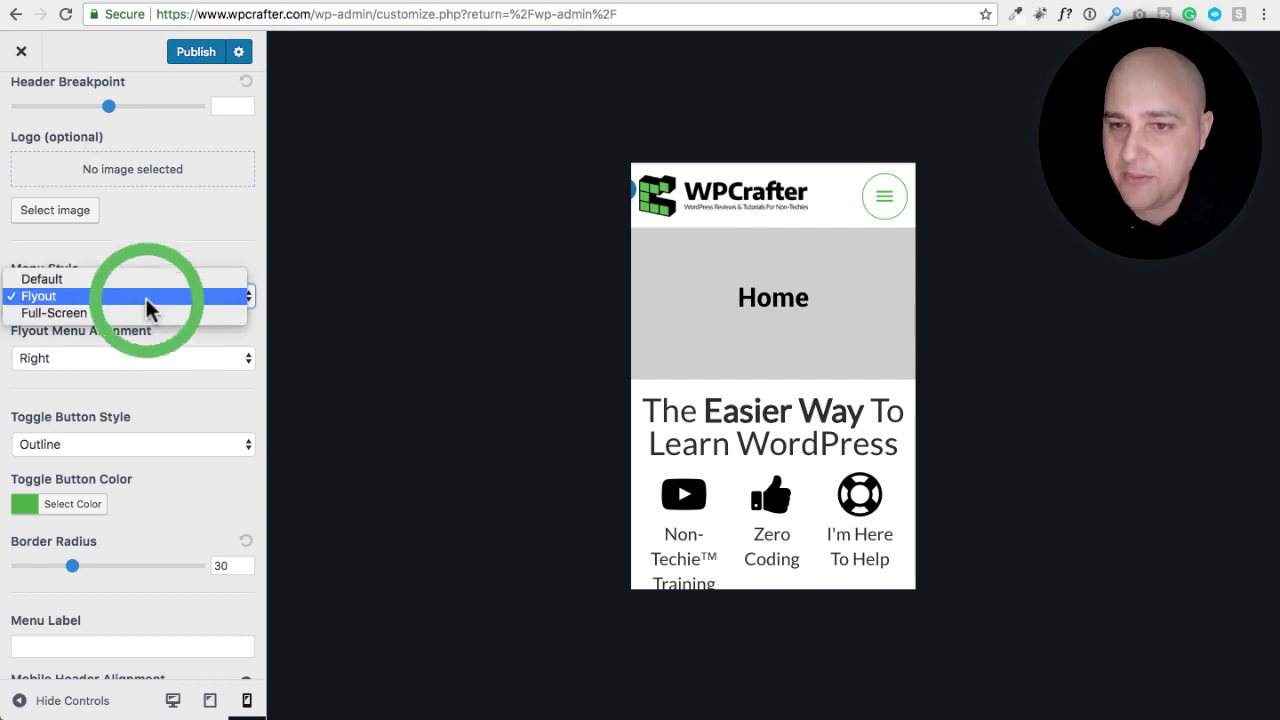
{"action": "left_click", "coordinate": [142, 312]}
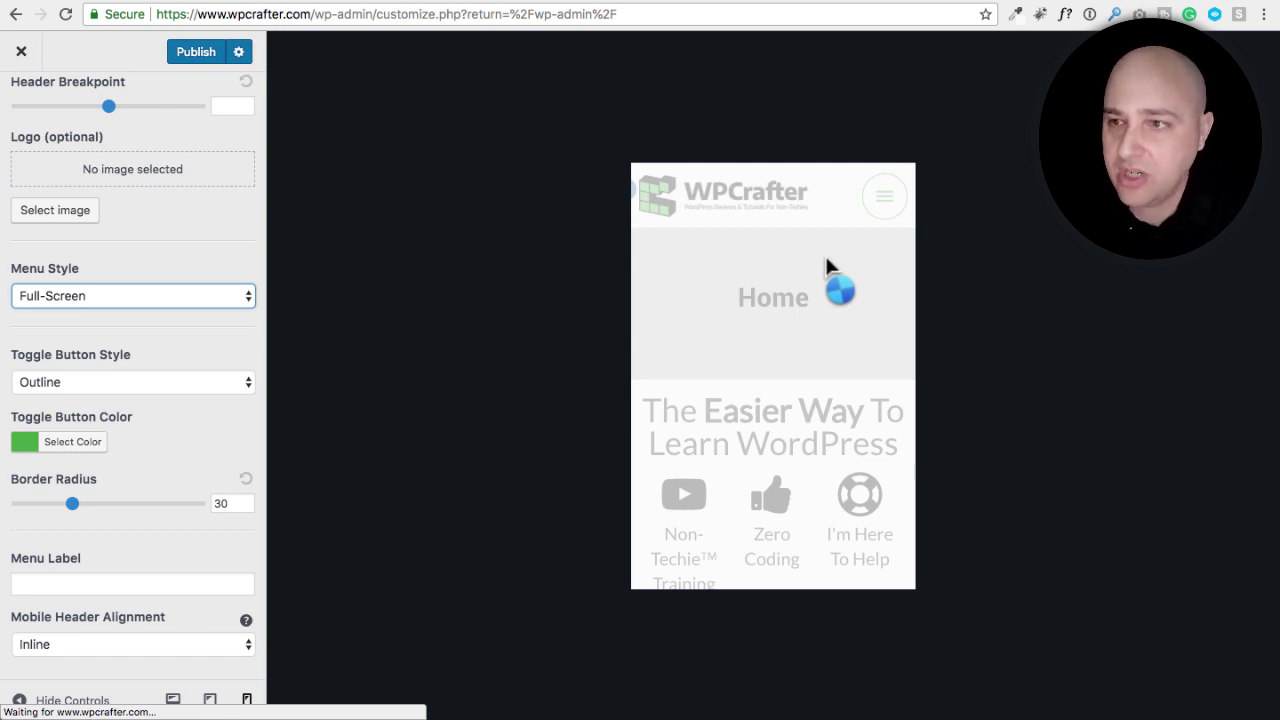
{"action": "left_click", "coordinate": [878, 200]}
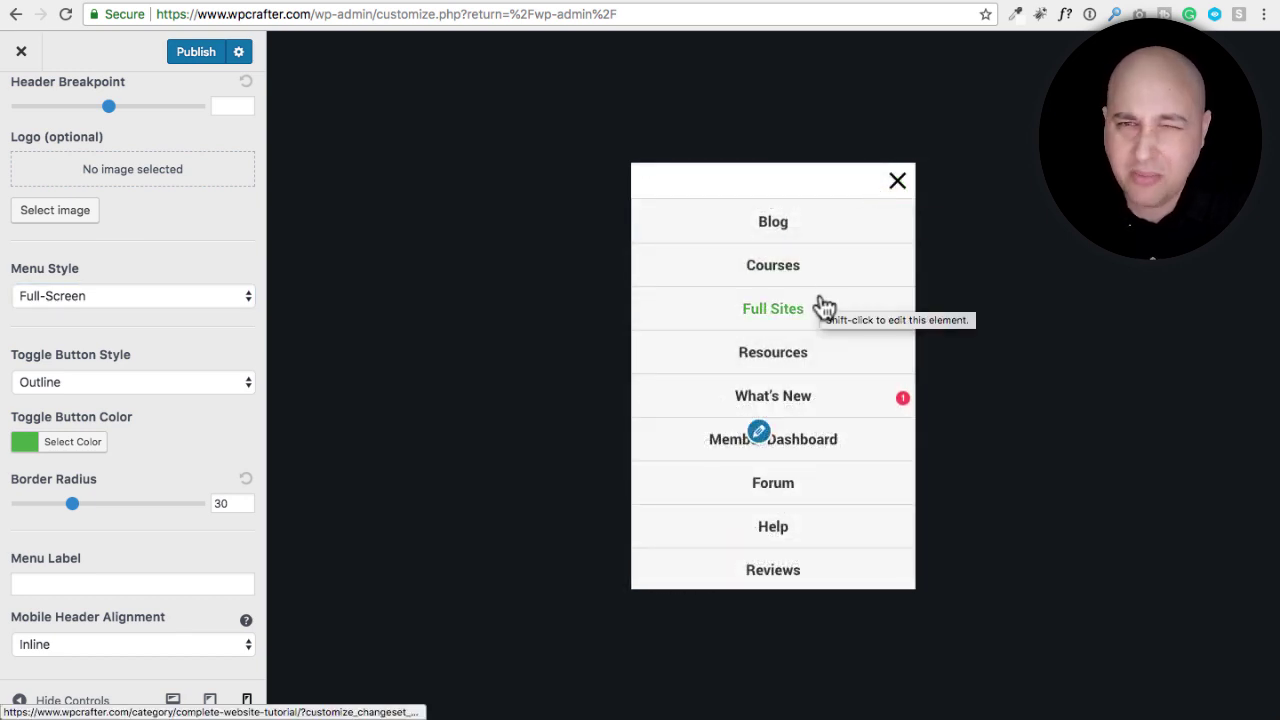
{"action": "scroll", "coordinate": [825, 306], "scroll_direction": "down", "scroll_amount": 5}
{"action": "scroll", "coordinate": [823, 306], "scroll_direction": "up", "scroll_amount": 5}
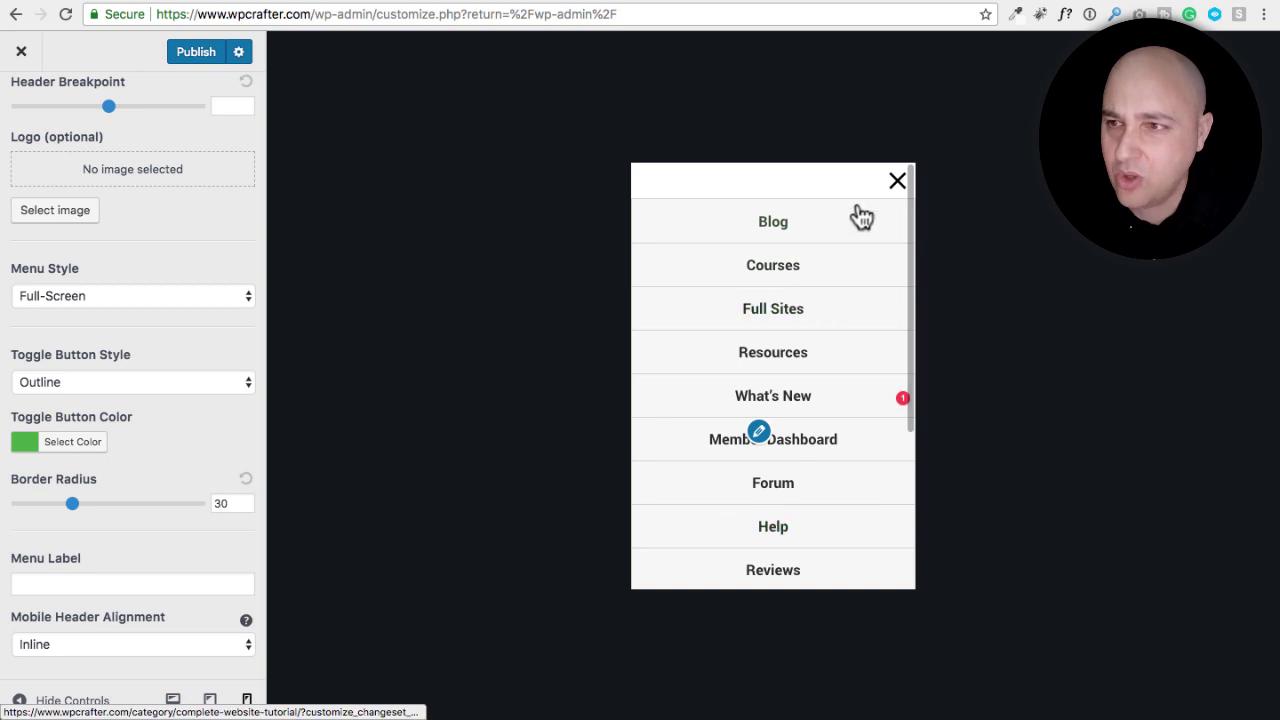
{"action": "left_click", "coordinate": [897, 181]}
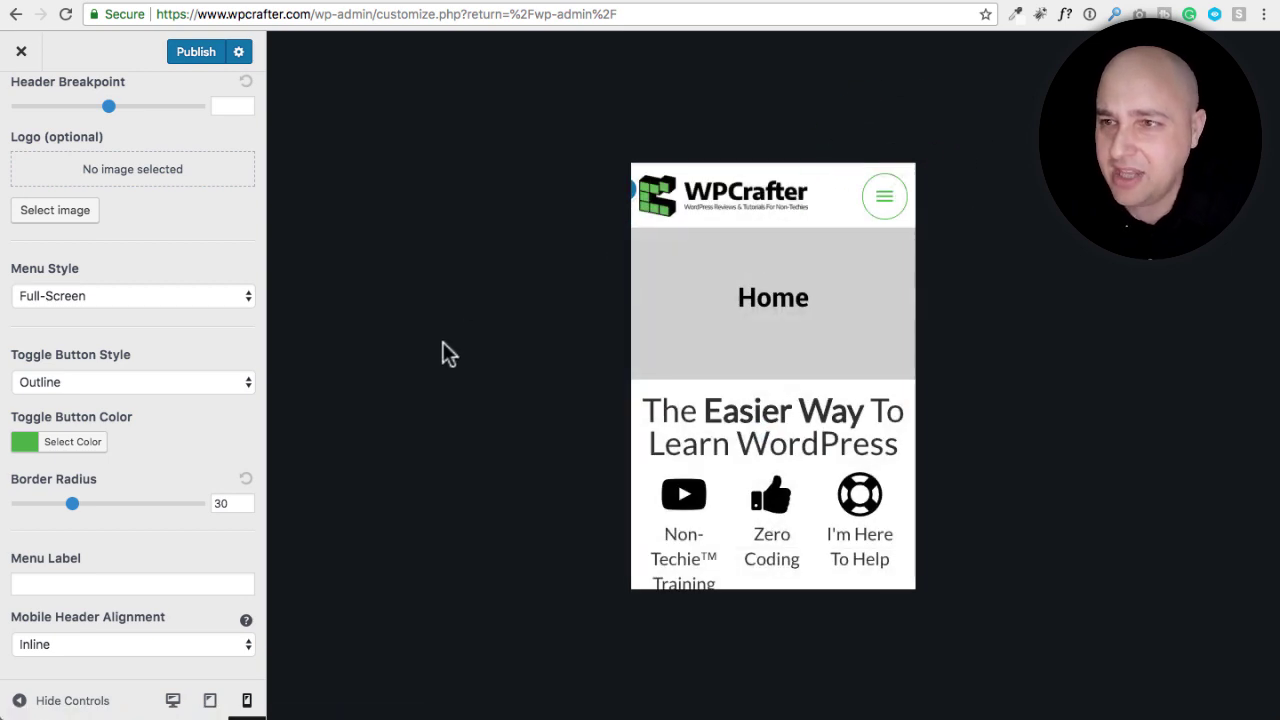
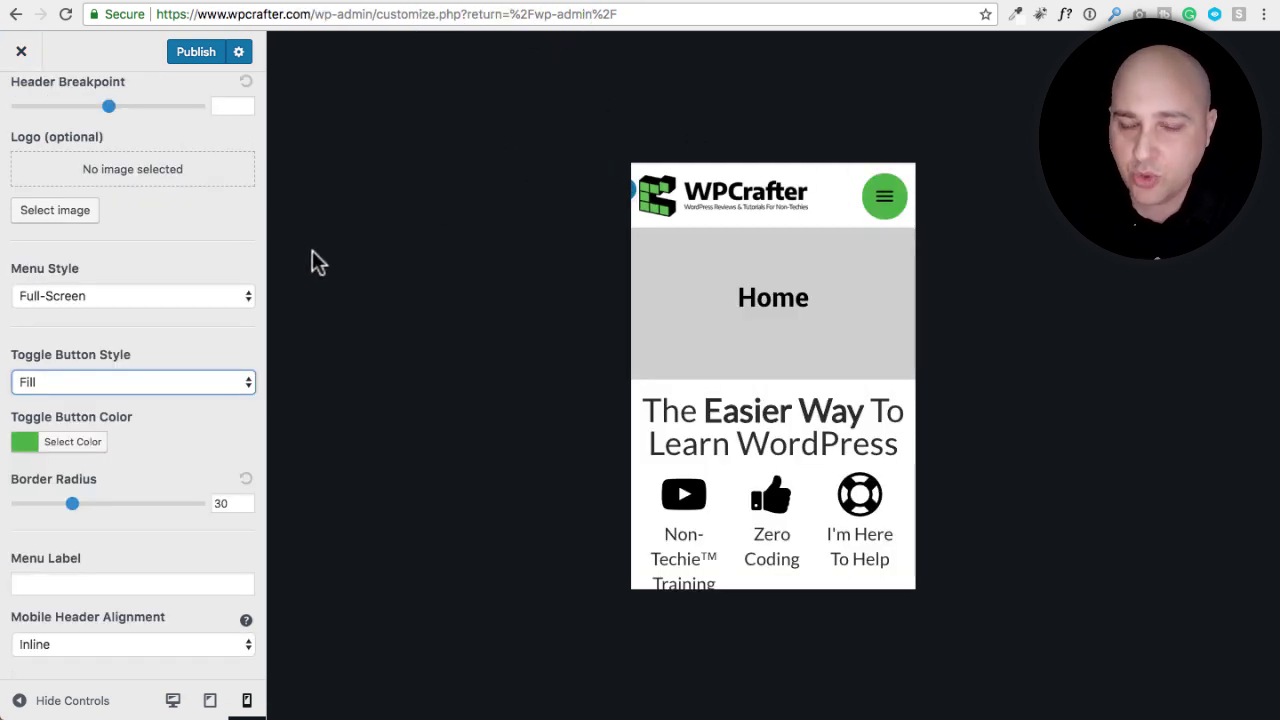
Set the toggle button style to Outline and its border radius to 3
{"action": "left_click", "coordinate": [140, 382]}
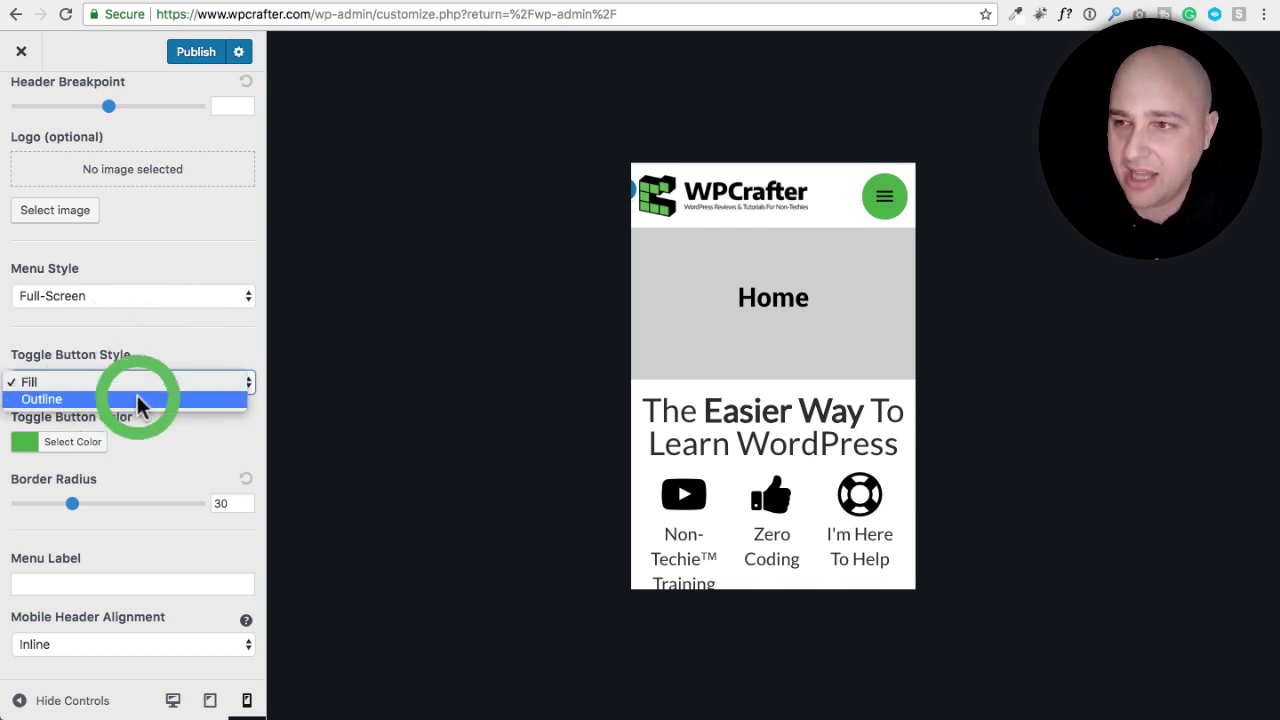
{"action": "left_click", "coordinate": [140, 399]}
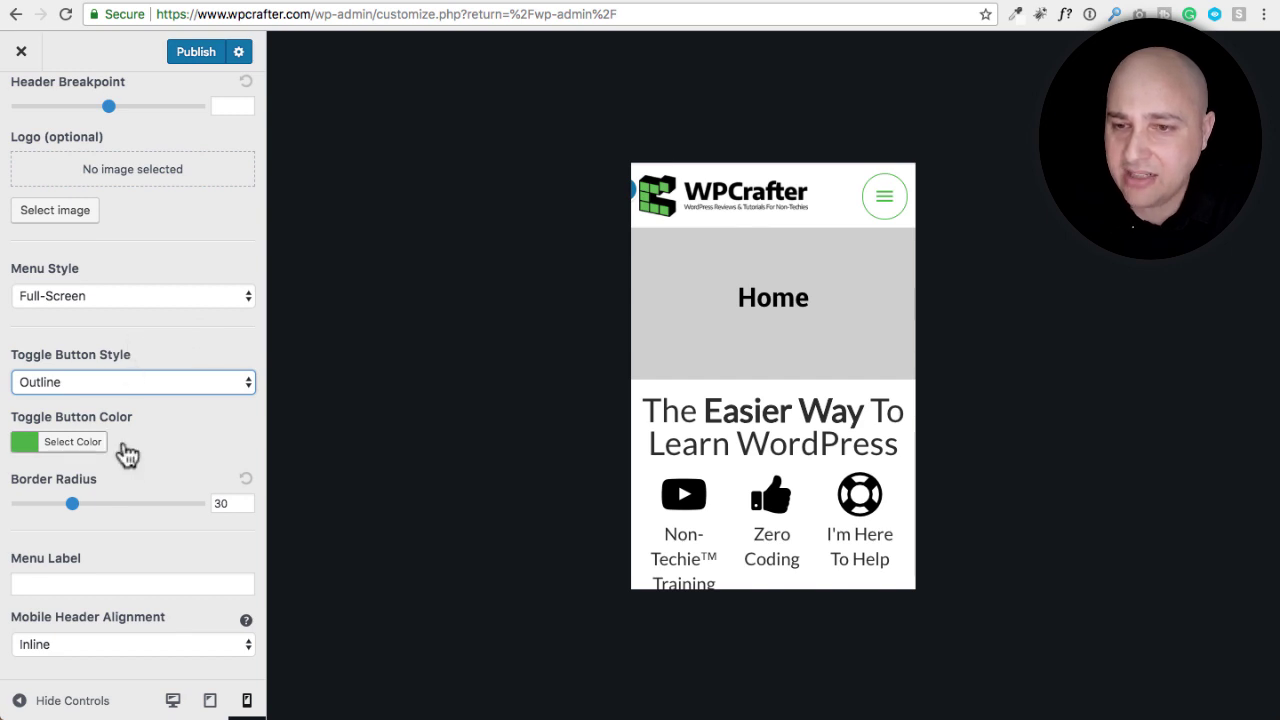
{"action": "left_click", "coordinate": [246, 480]}
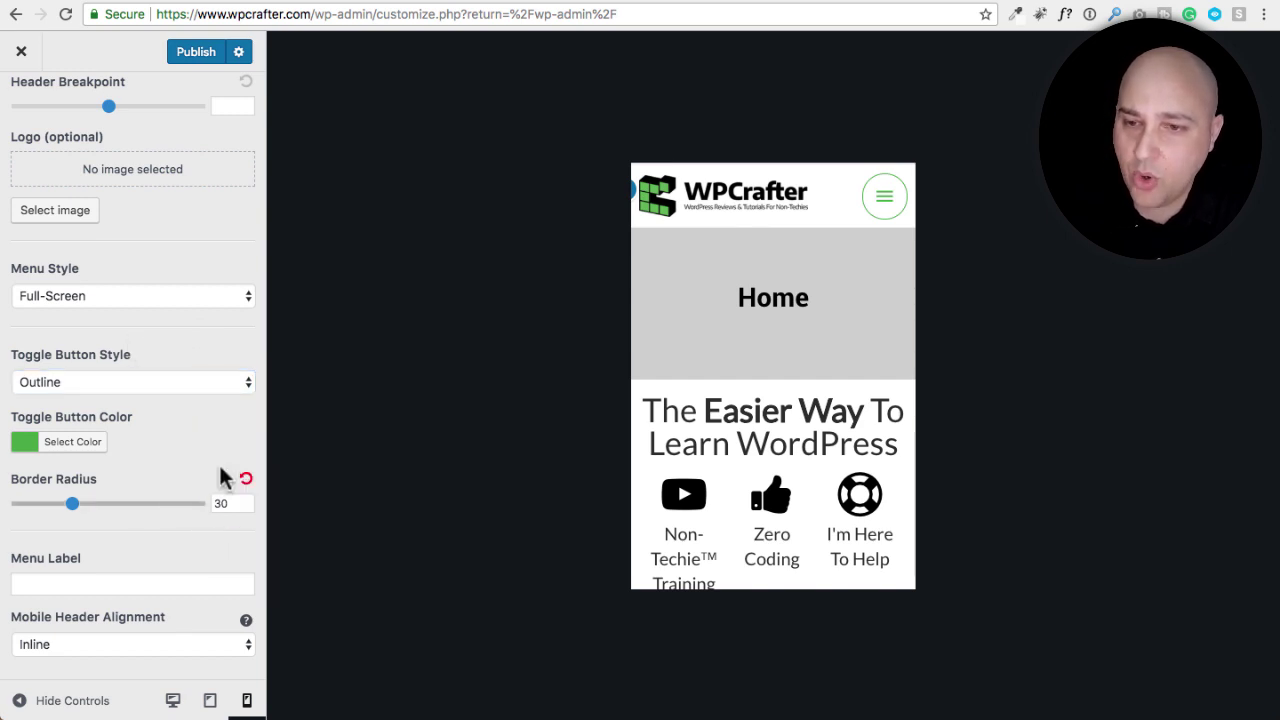
{"action": "left_click_drag", "start_coordinate": [72, 504], "coordinate": [23, 503]}
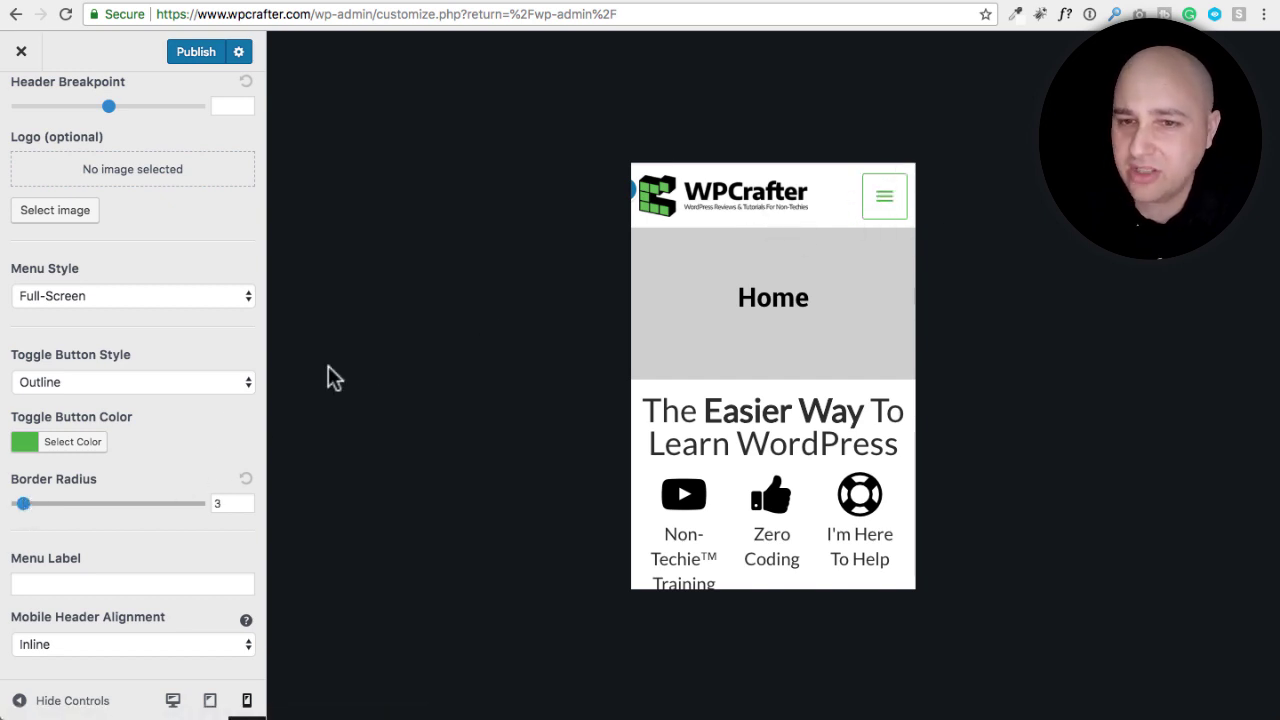
Set the mobile toggle button's border radius to 30
{"action": "left_click_drag", "start_coordinate": [23, 503], "coordinate": [70, 493]}
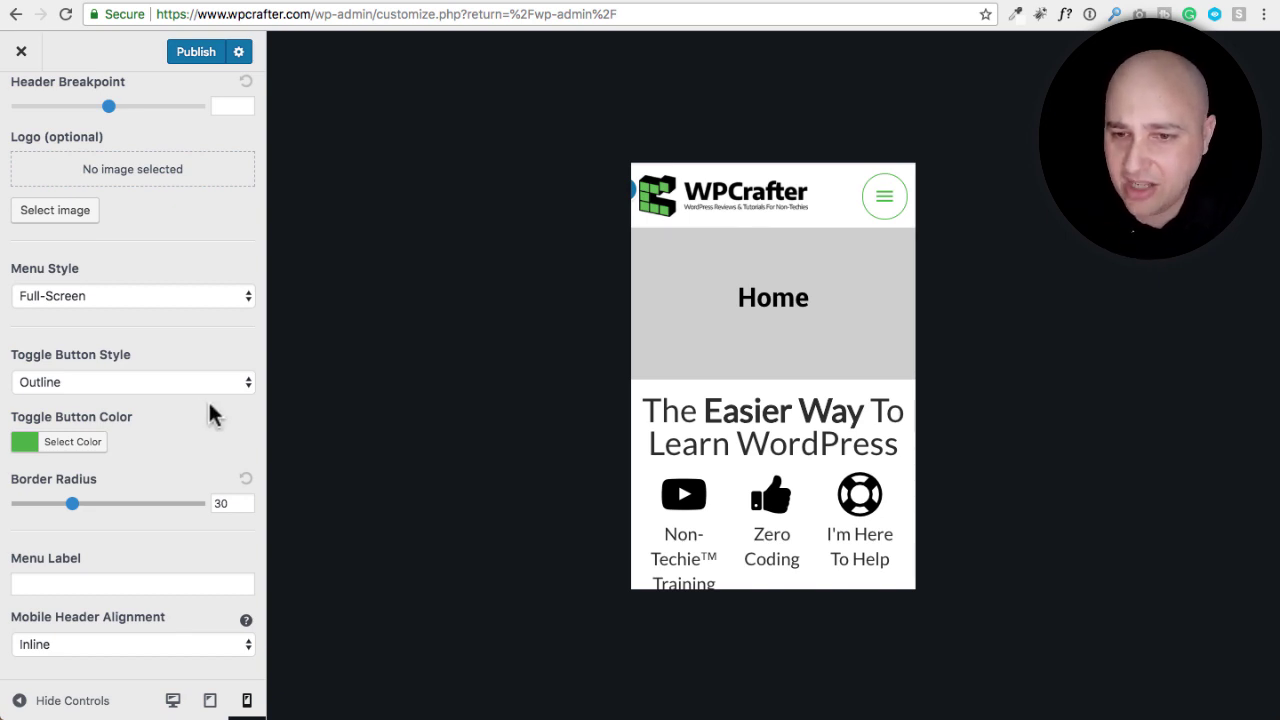
Try the menu label "Menu" on the mobile toggle button, and clear the label again
{"action": "left_click", "coordinate": [102, 578]}
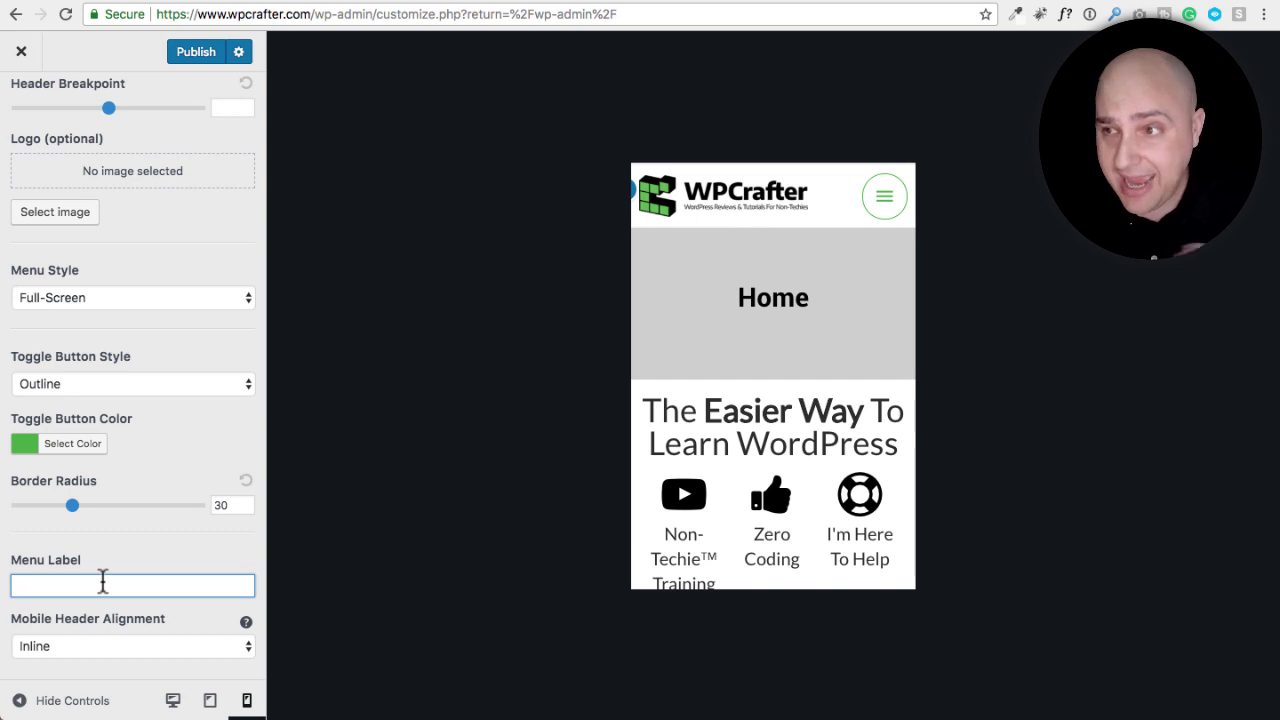
{"action": "type", "text": "Menu"}
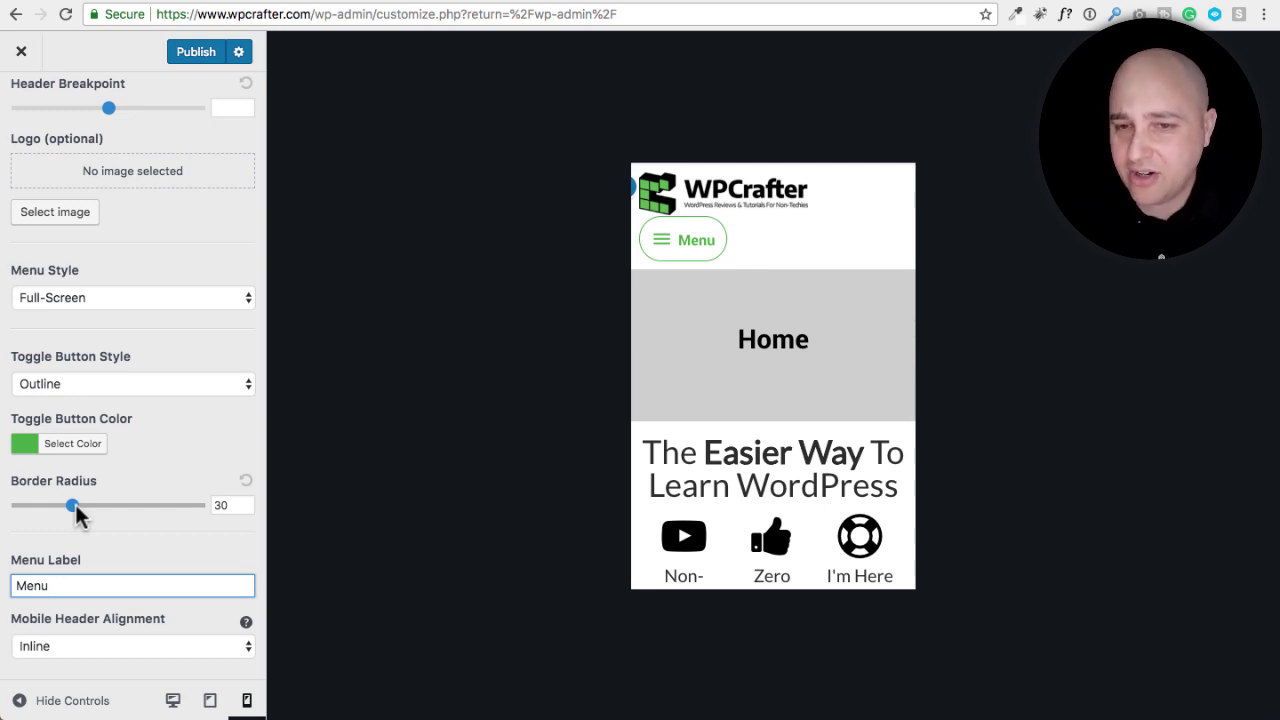
{"action": "left_click_drag", "start_coordinate": [74, 585], "coordinate": [5, 590]}
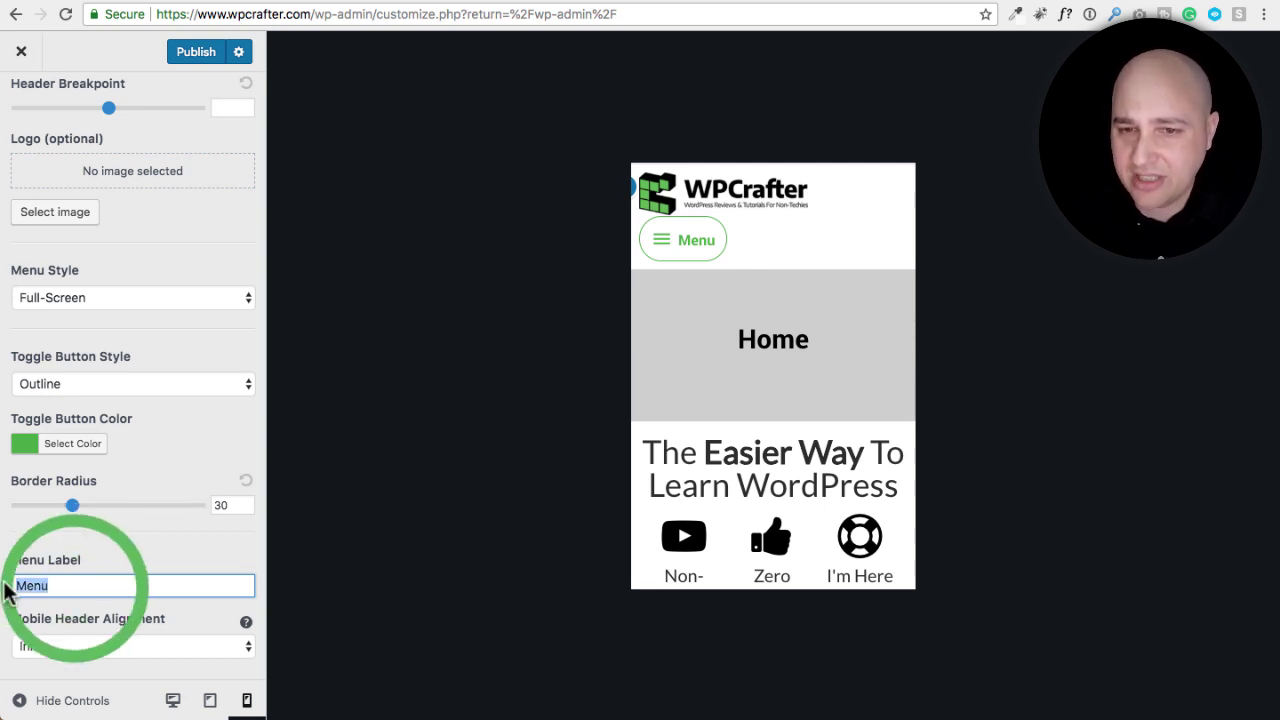
{"action": "key", "text": "BackSpace"}
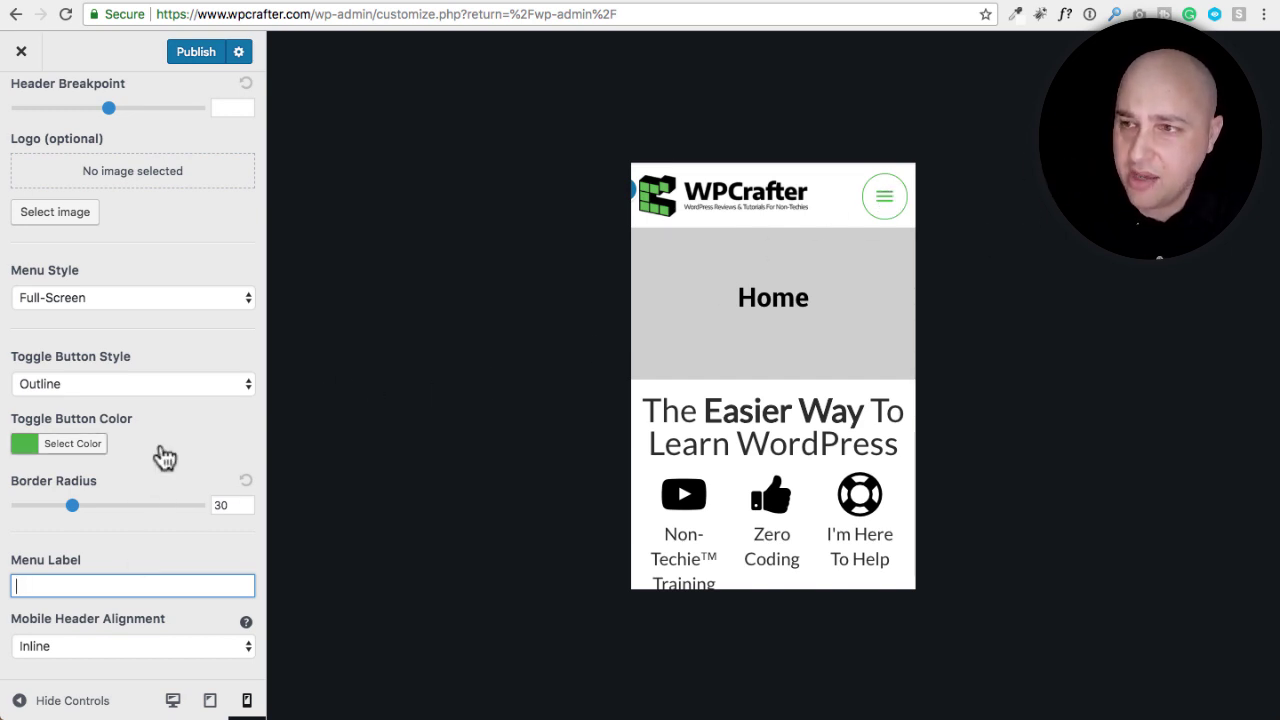
Try the Stack option for the mobile header alignment, and switch it back to Inline
{"action": "scroll", "coordinate": [165, 457], "scroll_direction": "down", "scroll_amount": 1}
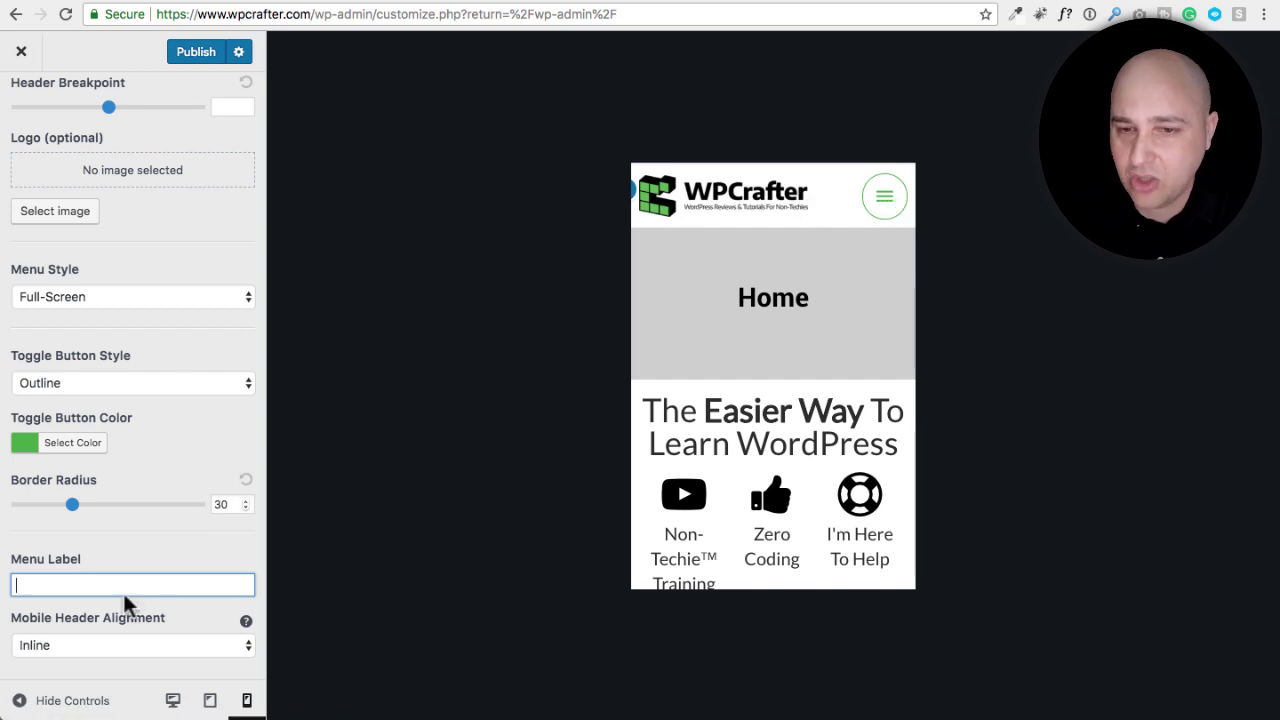
{"action": "left_click", "coordinate": [112, 648]}
{"action": "left_click", "coordinate": [101, 663]}
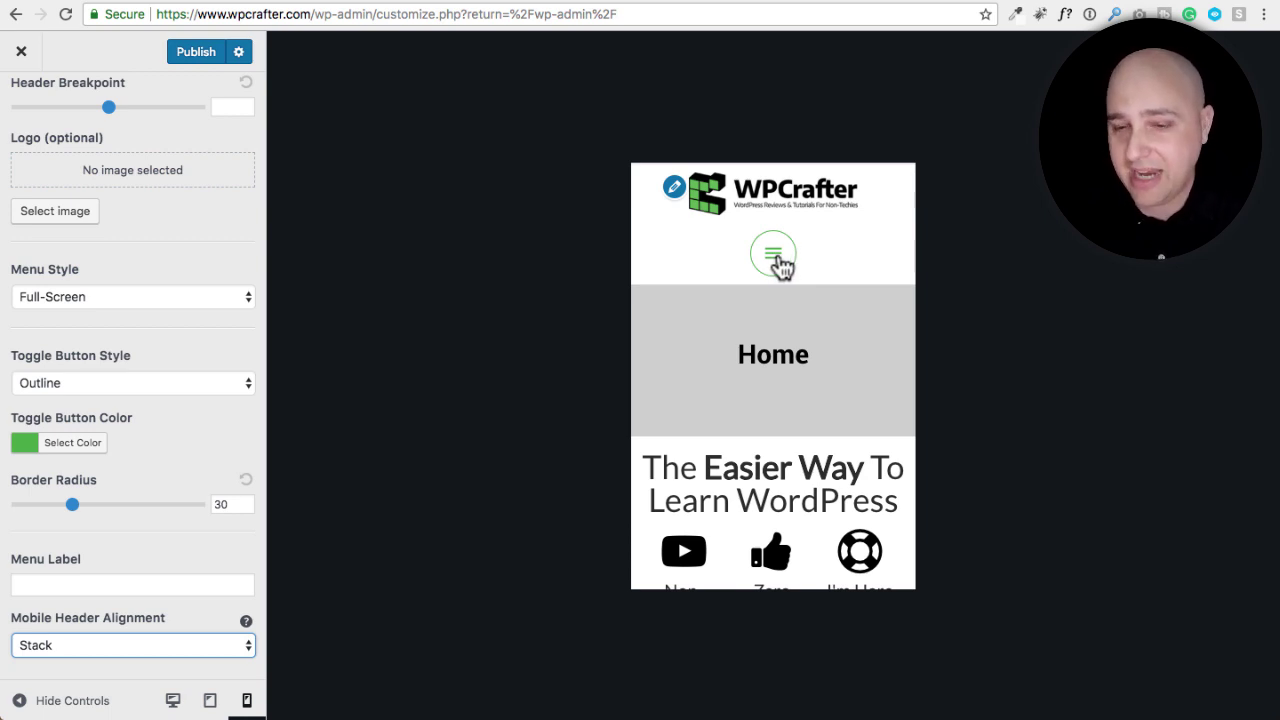
{"action": "left_click", "coordinate": [131, 645]}
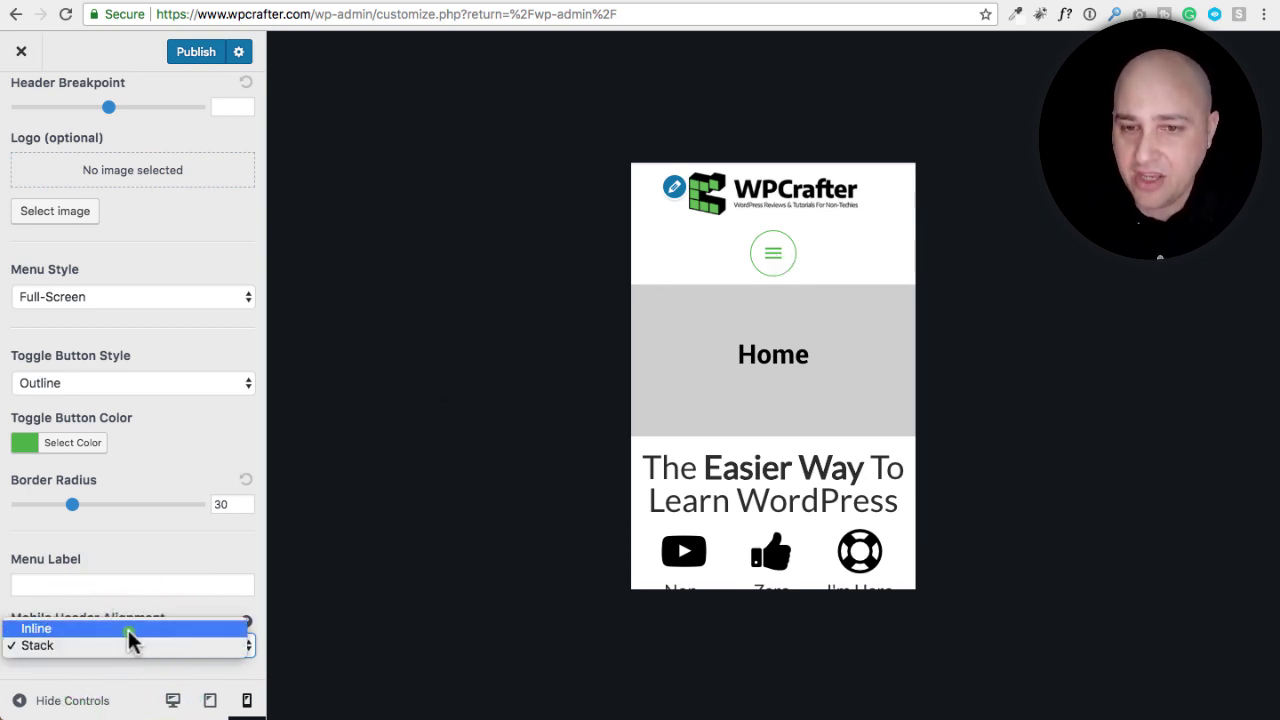
{"action": "left_click", "coordinate": [129, 629]}
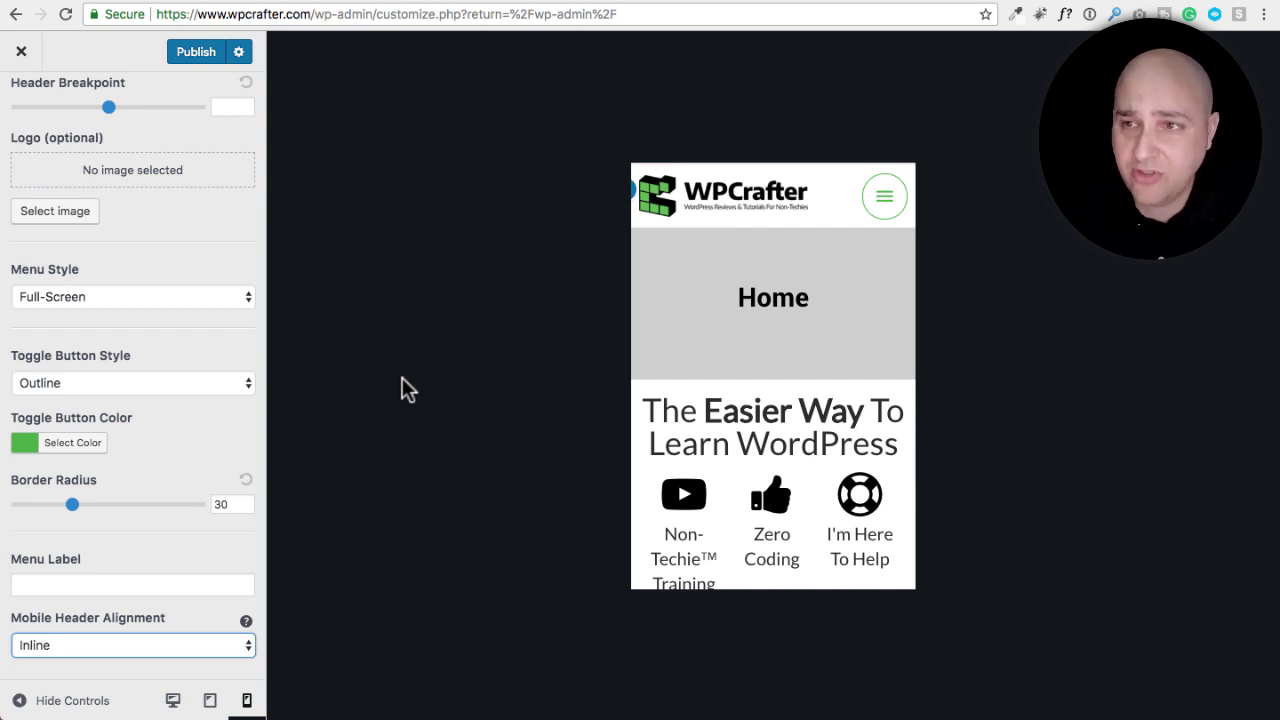
Leave the mobile header layout settings and look at the Base Typography settings, returning to the Typography sections
{"action": "scroll", "coordinate": [189, 245], "scroll_direction": "up", "scroll_amount": 2}
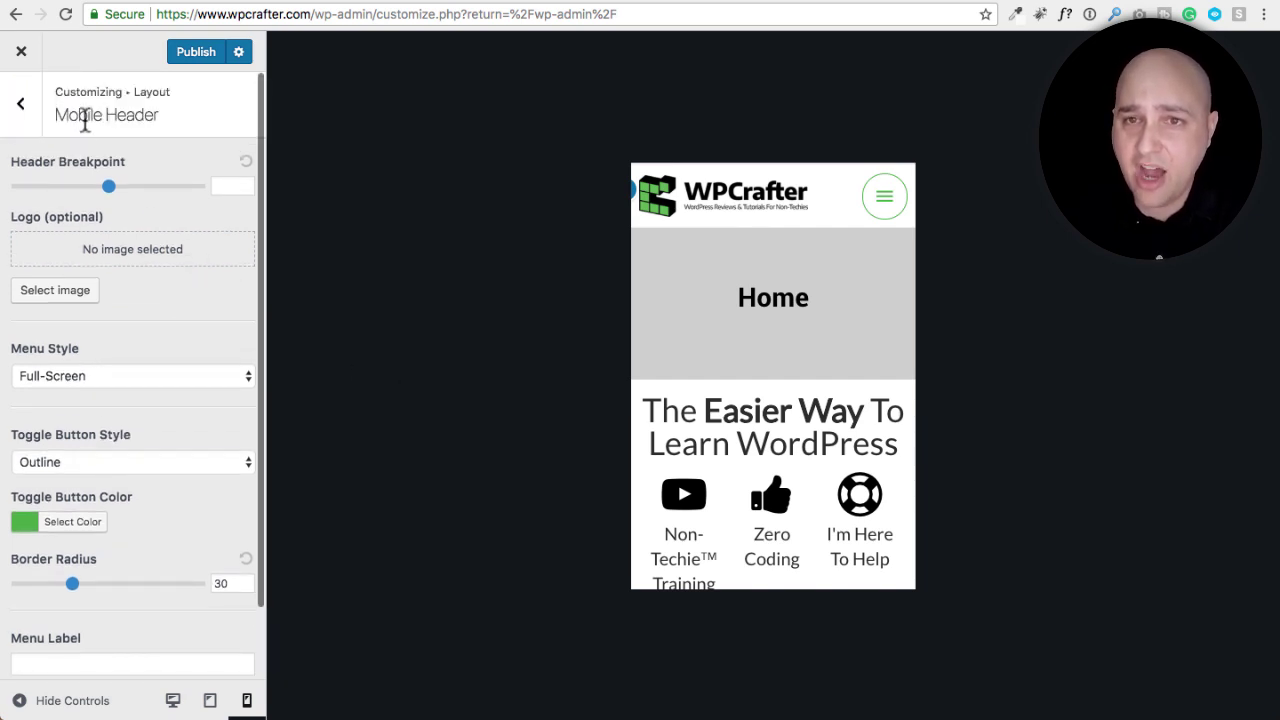
{"action": "left_click", "coordinate": [20, 107]}
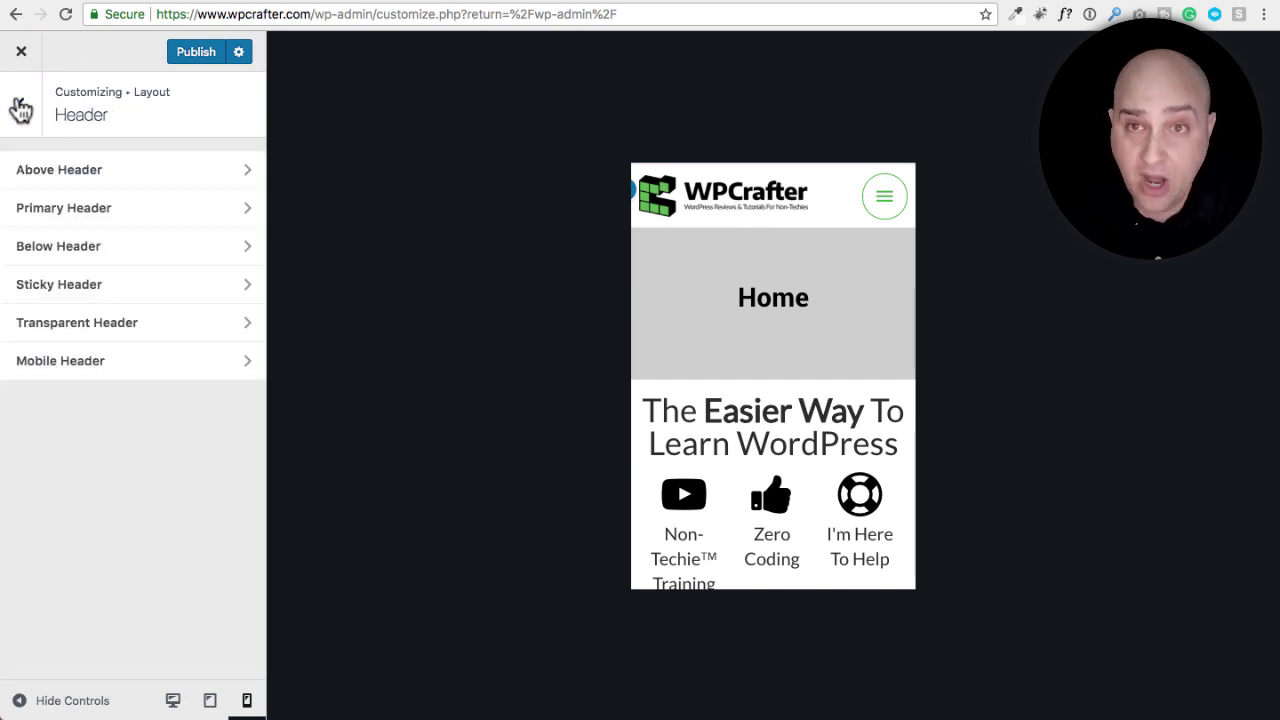
{"action": "left_click", "coordinate": [36, 110]}
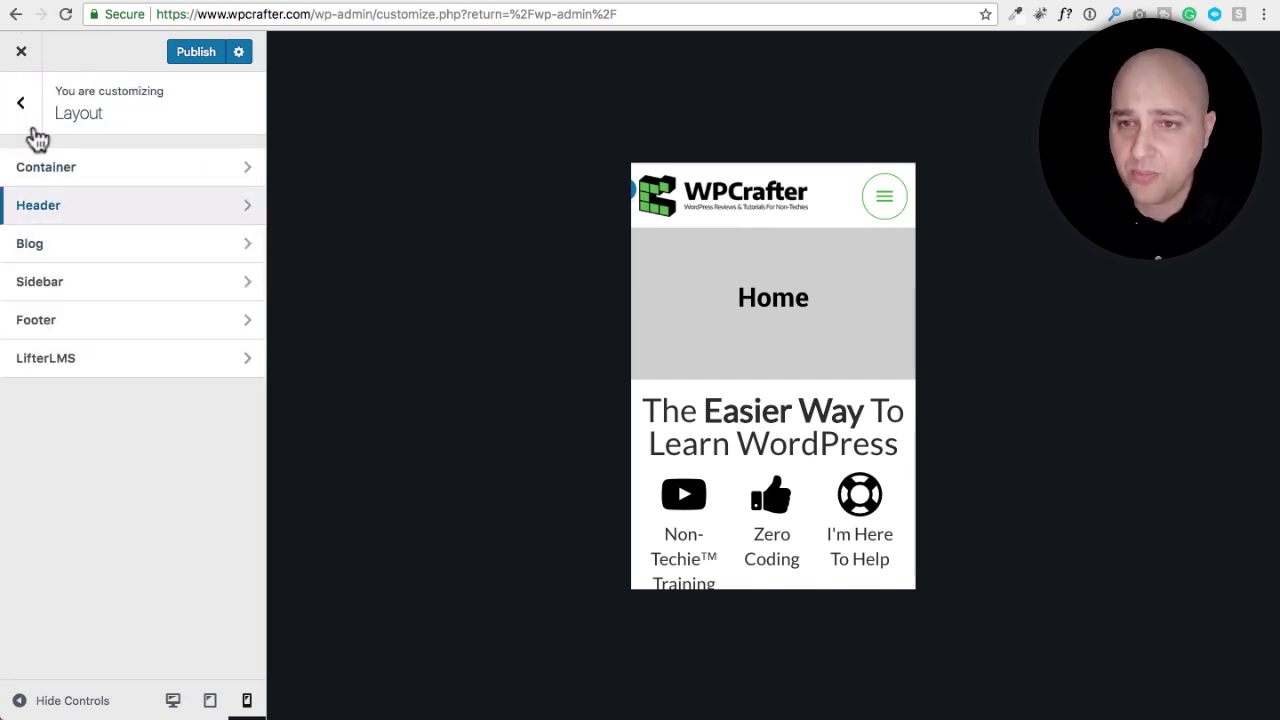
{"action": "left_click", "coordinate": [22, 108]}
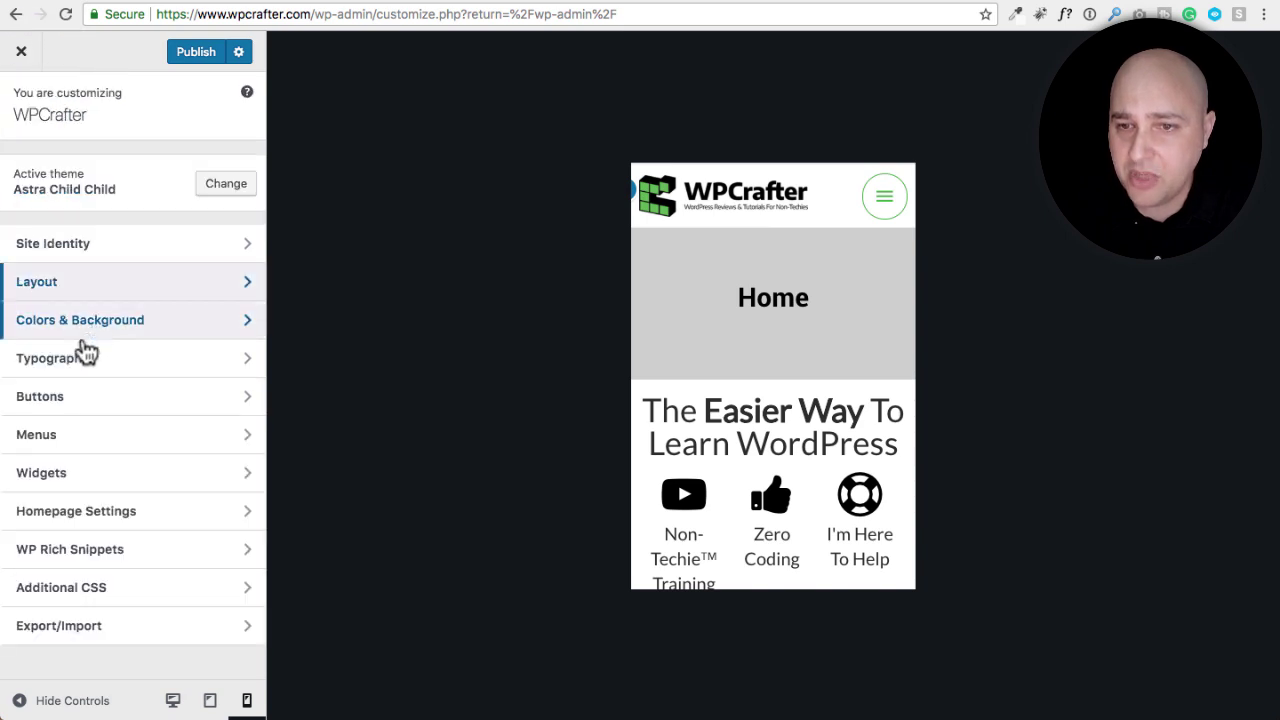
{"action": "left_click", "coordinate": [84, 368]}
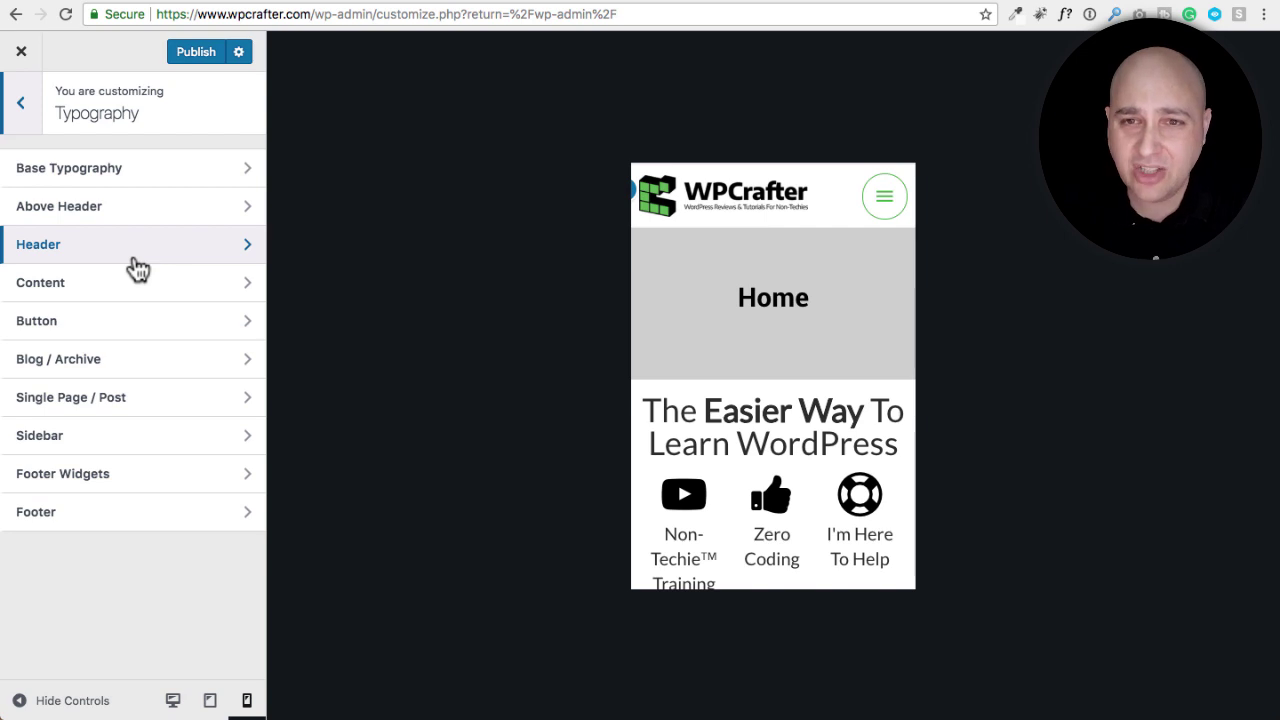
{"action": "left_click", "coordinate": [154, 187]}
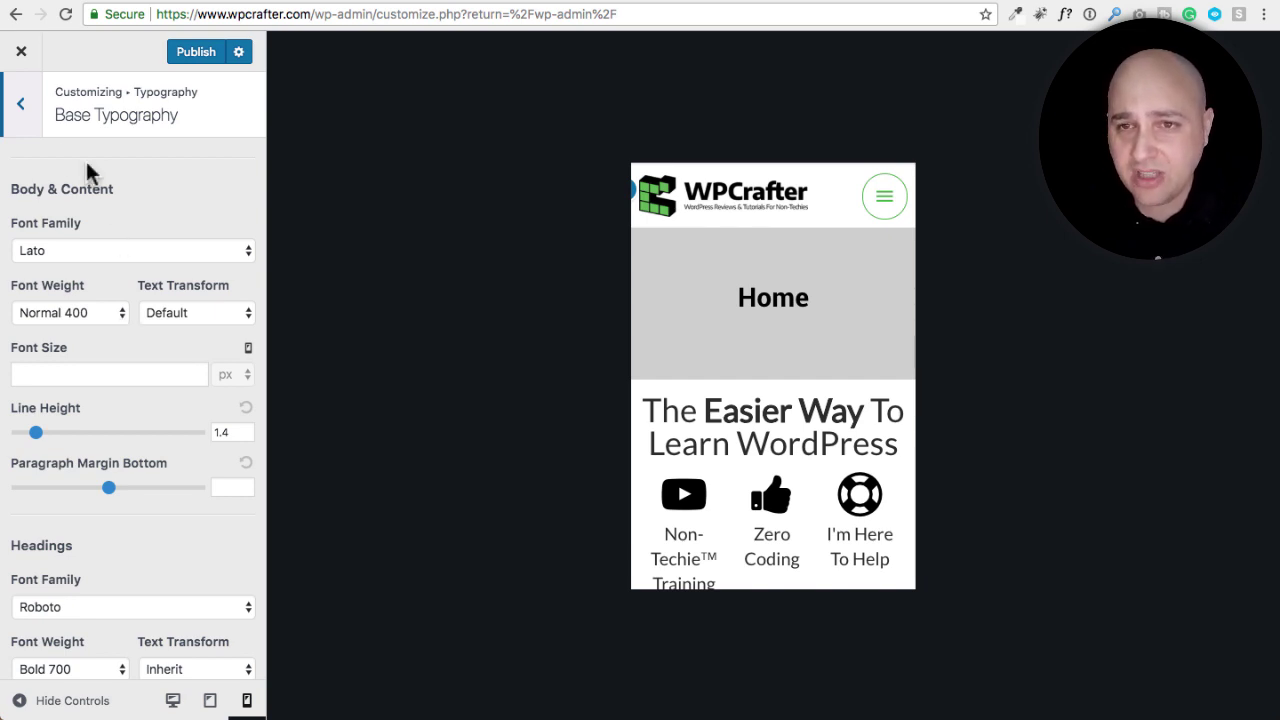
{"action": "left_click", "coordinate": [21, 108]}
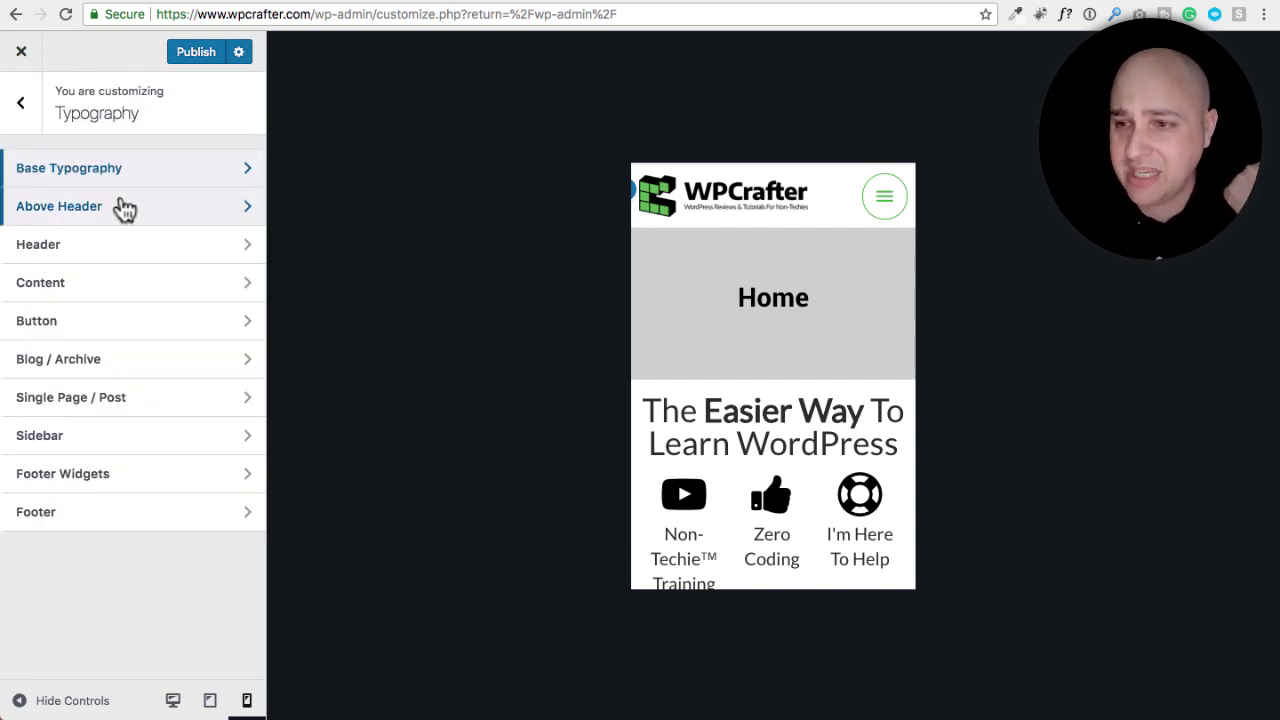
Set the mobile font size of Heading 2 to 20 px in the Content typography settings
{"action": "scroll", "coordinate": [768, 245], "scroll_direction": "down", "scroll_amount": 5}
{"action": "scroll", "coordinate": [768, 245], "scroll_direction": "down", "scroll_amount": 5}
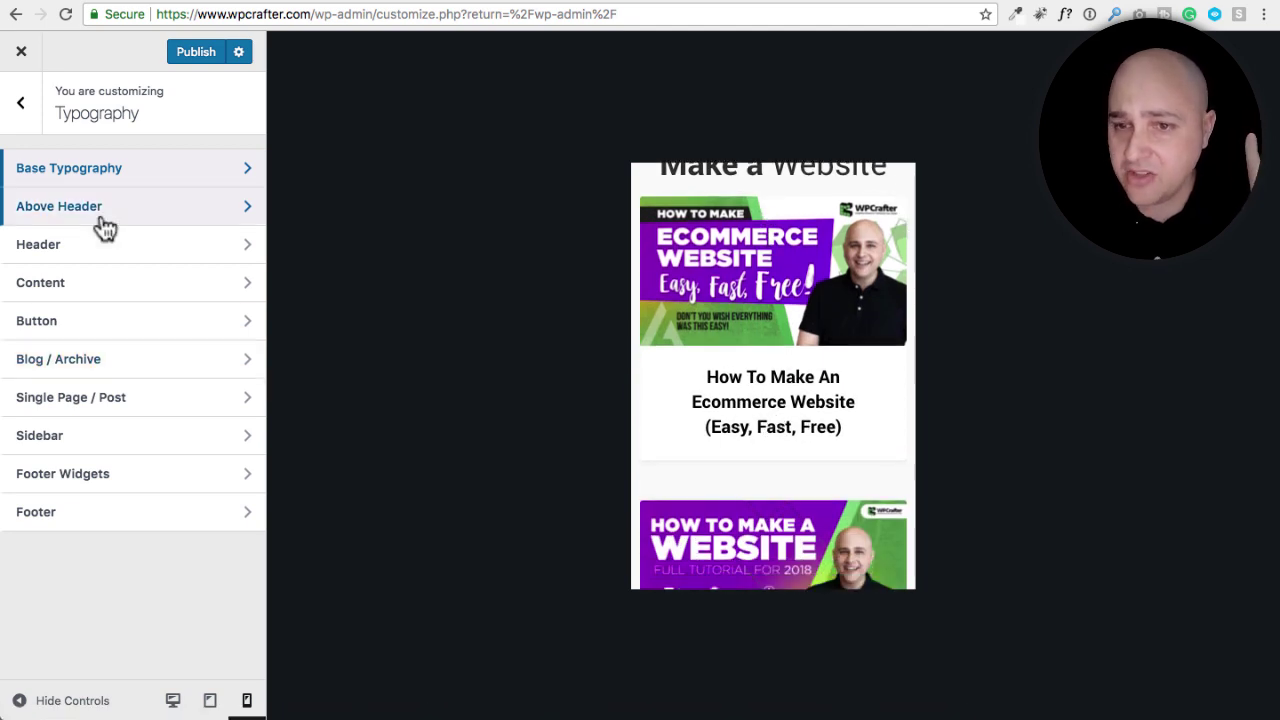
{"action": "left_click", "coordinate": [93, 289]}
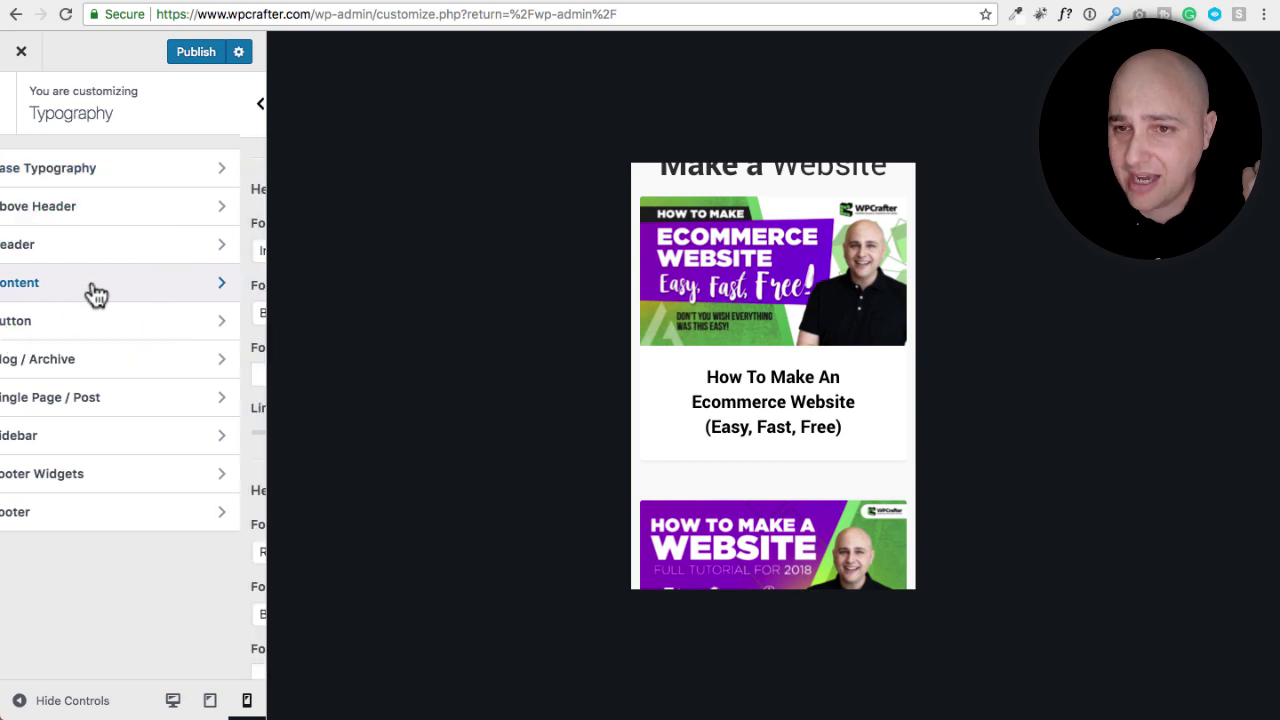
{"action": "scroll", "coordinate": [107, 213], "scroll_direction": "down", "scroll_amount": 2}
{"action": "scroll", "coordinate": [108, 210], "scroll_direction": "down", "scroll_amount": 3}
{"action": "left_click", "coordinate": [88, 405]}
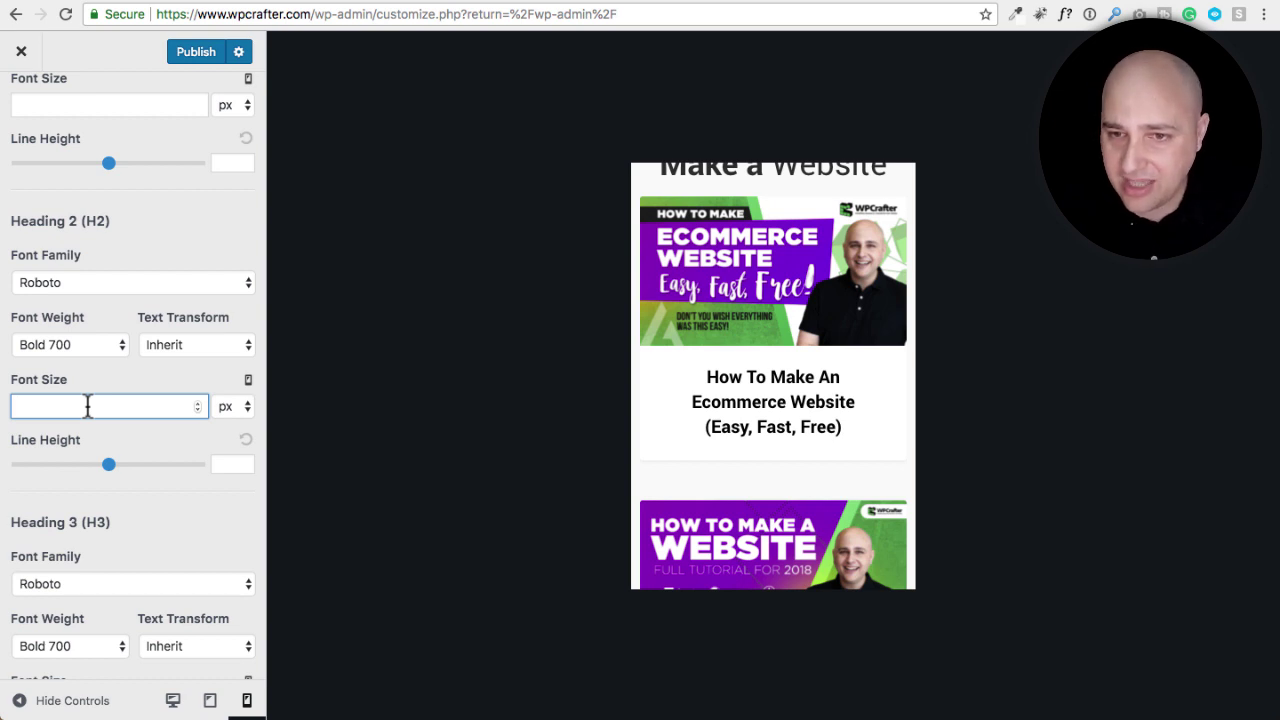
{"action": "type", "text": "20"}
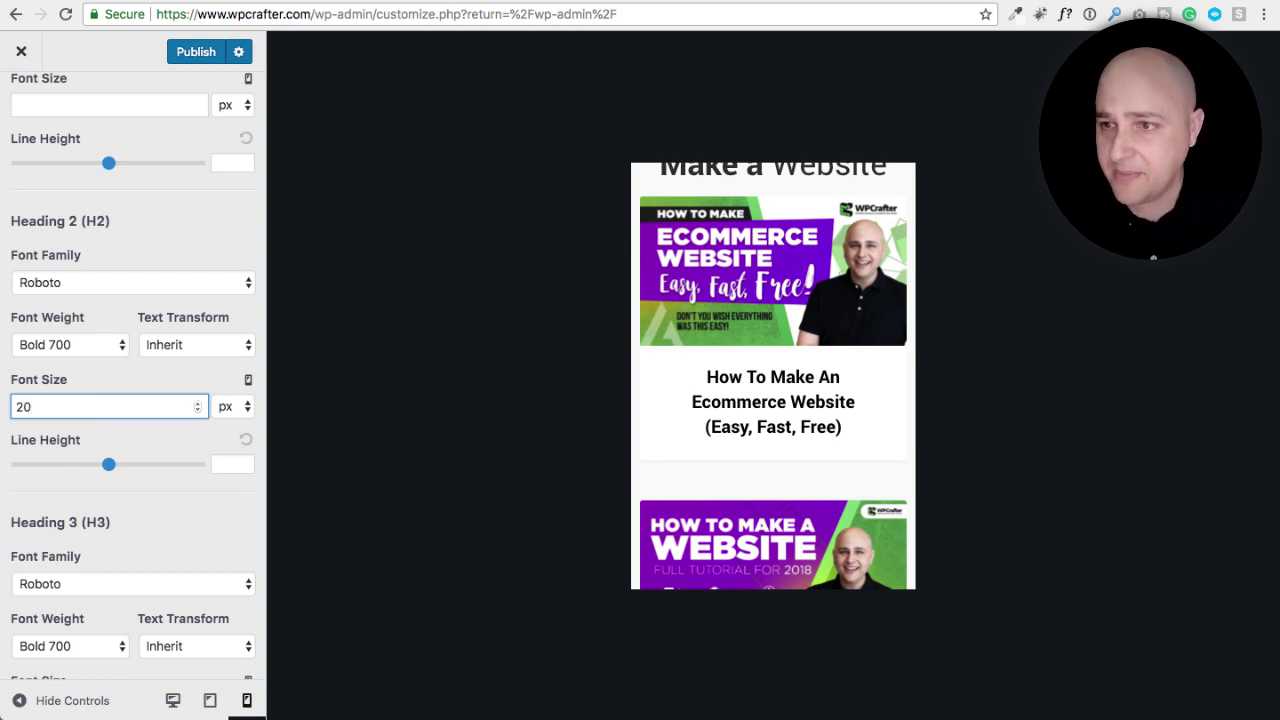
{"action": "left_click", "coordinate": [103, 380]}
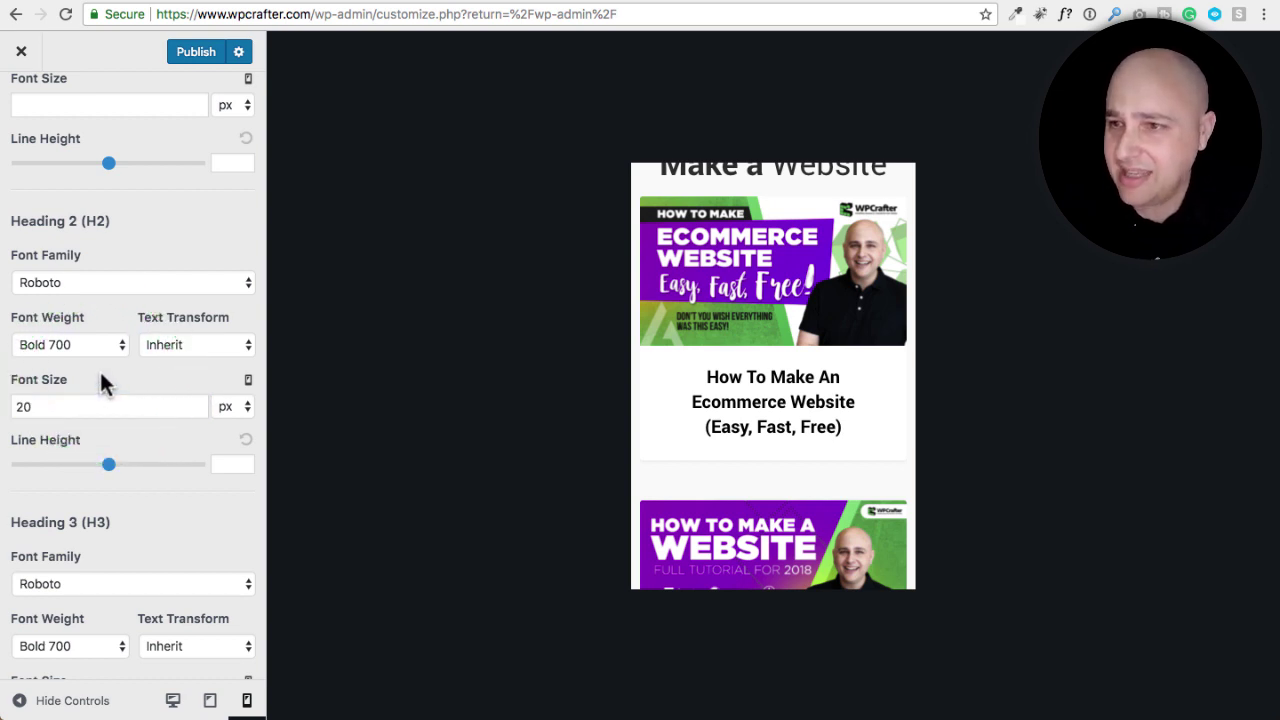
Clear the mobile font size of Heading 2, and look over the Content heading settings and the page preview
{"action": "left_click", "coordinate": [44, 406]}
{"action": "left_click_drag", "start_coordinate": [44, 406], "coordinate": [8, 406]}
{"action": "key", "text": "BackSpace"}
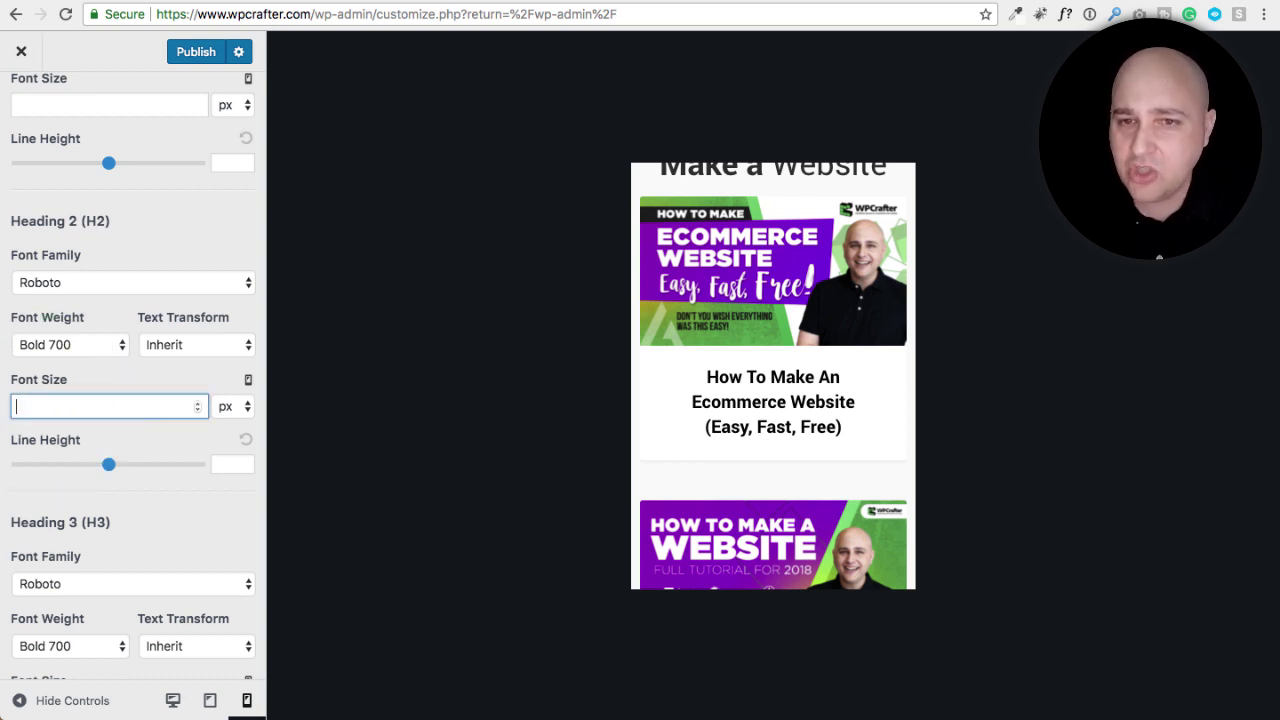
{"action": "scroll", "coordinate": [116, 430], "scroll_direction": "down", "scroll_amount": 2}
{"action": "scroll", "coordinate": [124, 366], "scroll_direction": "up", "scroll_amount": 5}
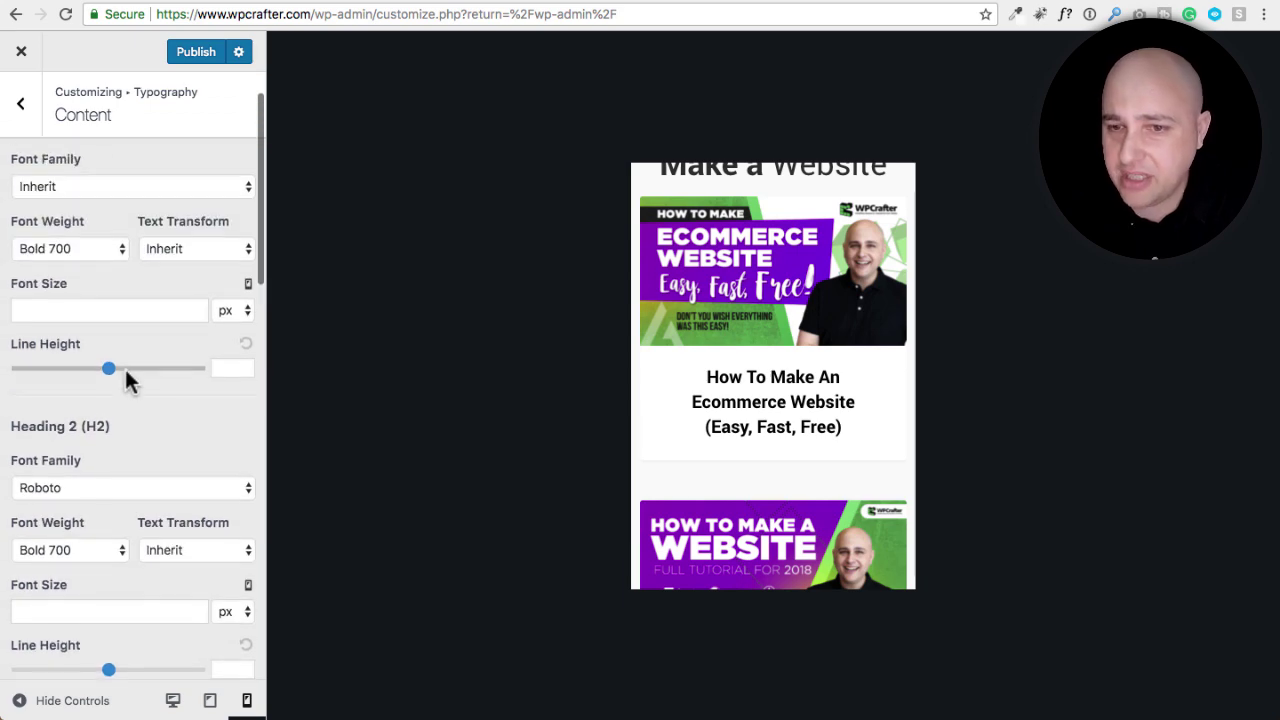
{"action": "scroll", "coordinate": [127, 363], "scroll_direction": "up", "scroll_amount": 2}
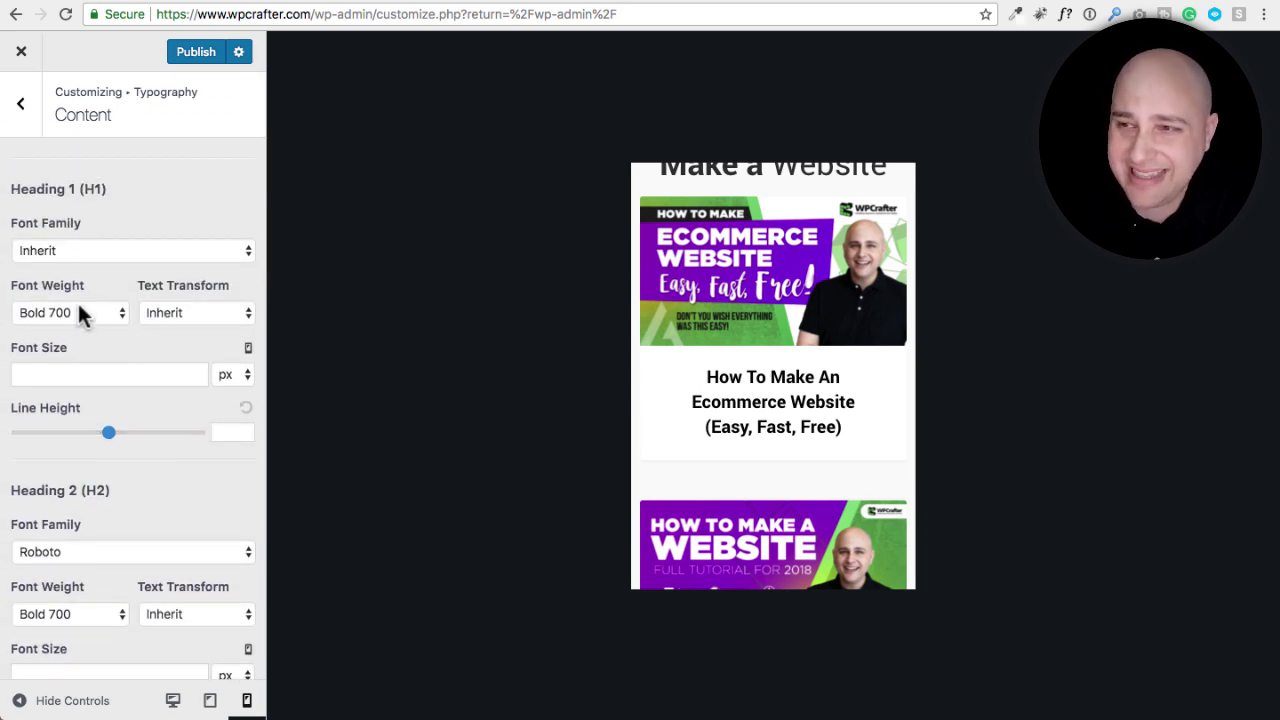
{"action": "scroll", "coordinate": [737, 366], "scroll_direction": "up", "scroll_amount": 10}
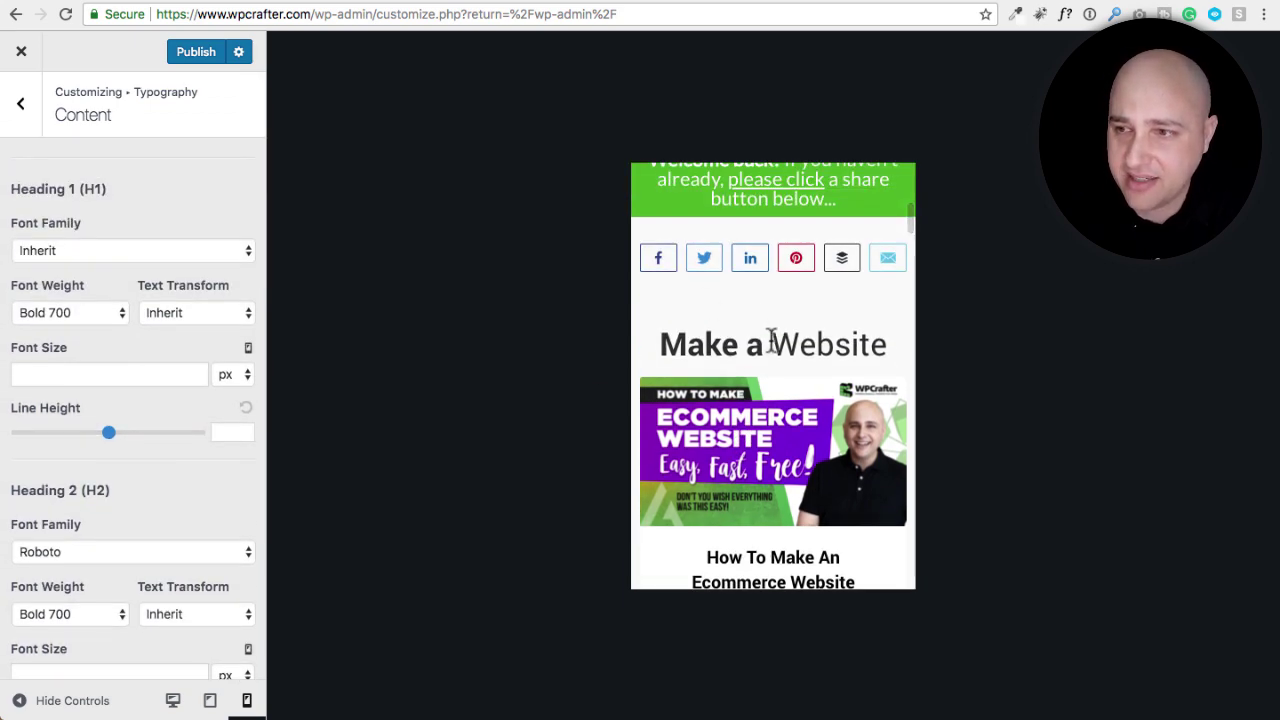
Leave the typography settings and open the Mobile Header settings under Colors & Background
{"action": "left_click", "coordinate": [20, 108]}
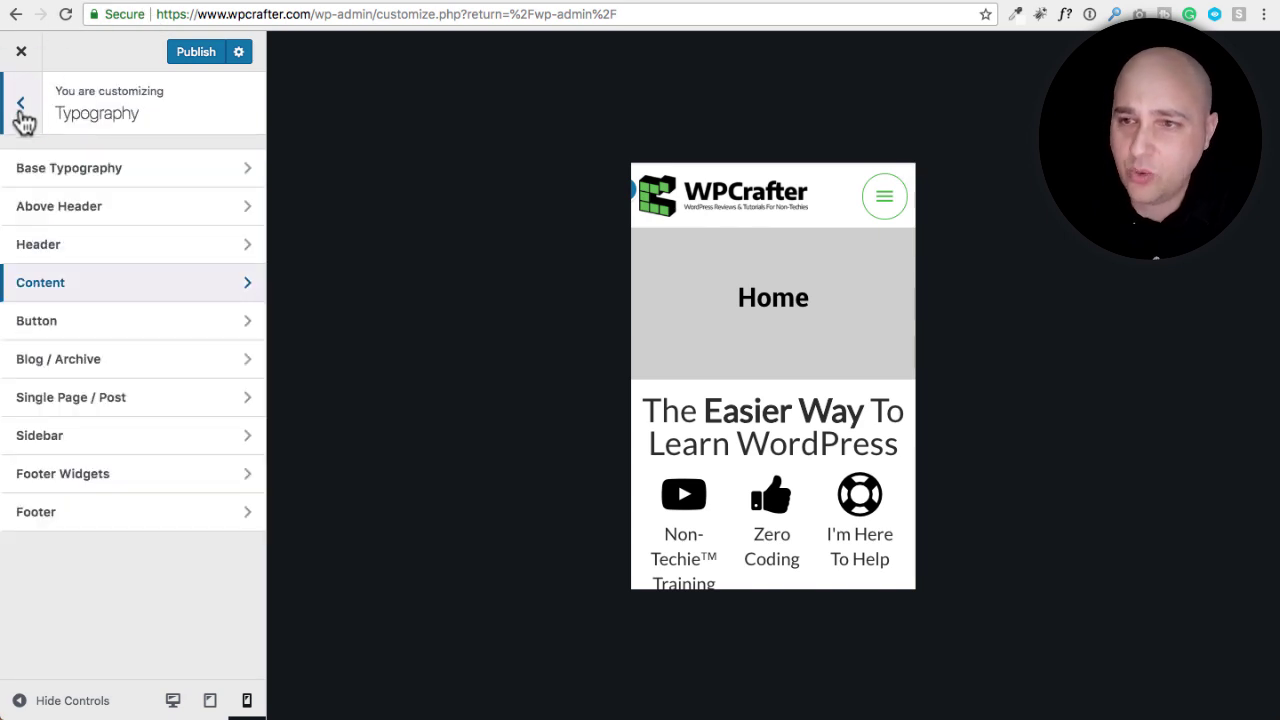
{"action": "left_click", "coordinate": [21, 110]}
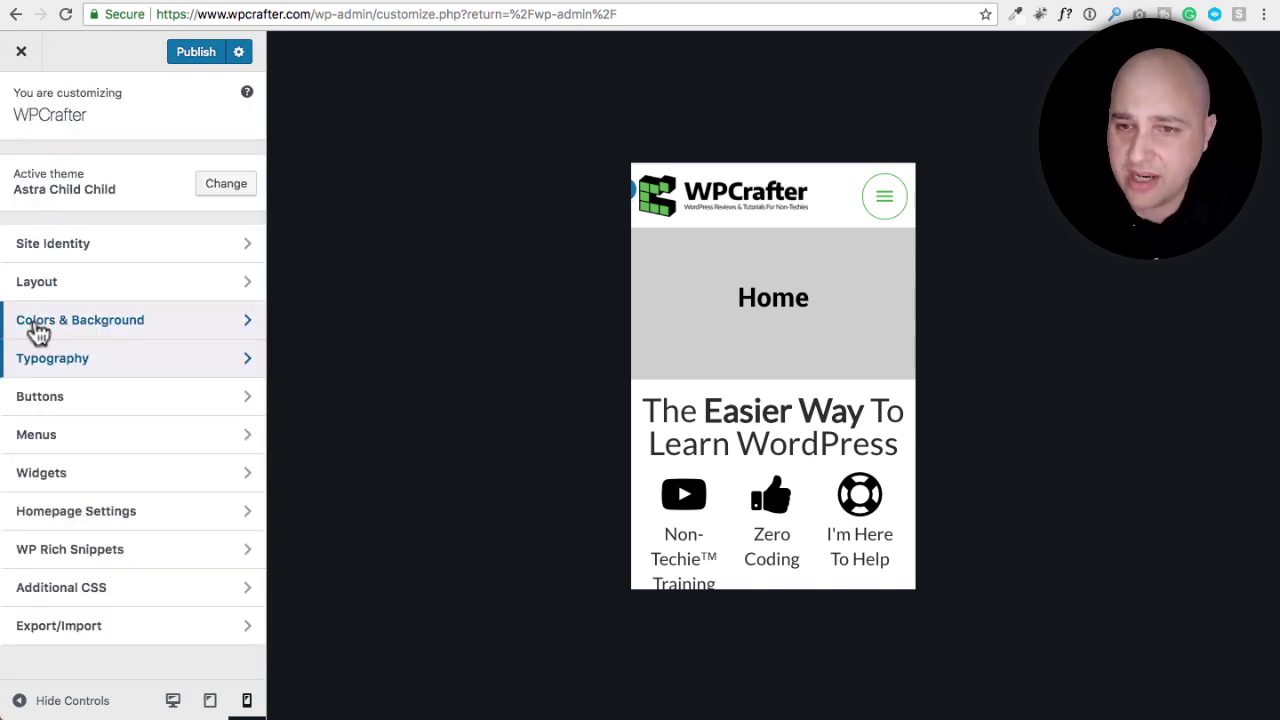
{"action": "left_click", "coordinate": [40, 333]}
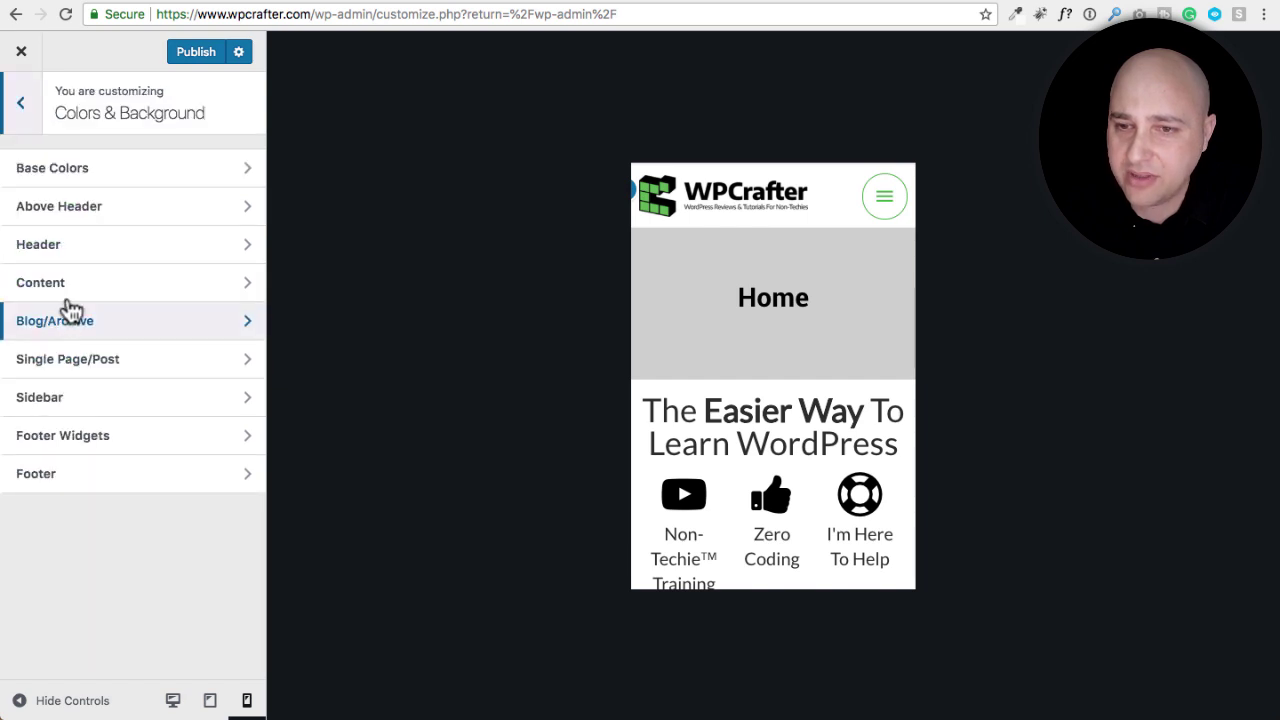
{"action": "left_click", "coordinate": [71, 248]}
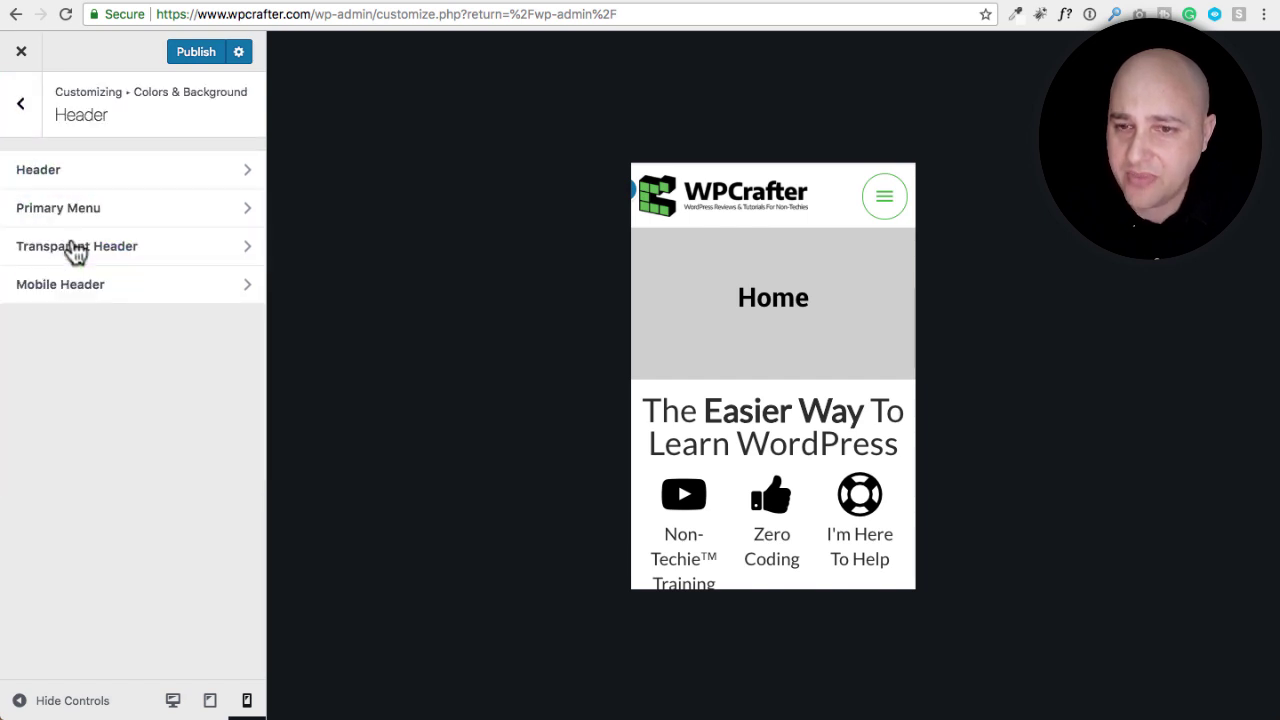
{"action": "left_click", "coordinate": [98, 292]}
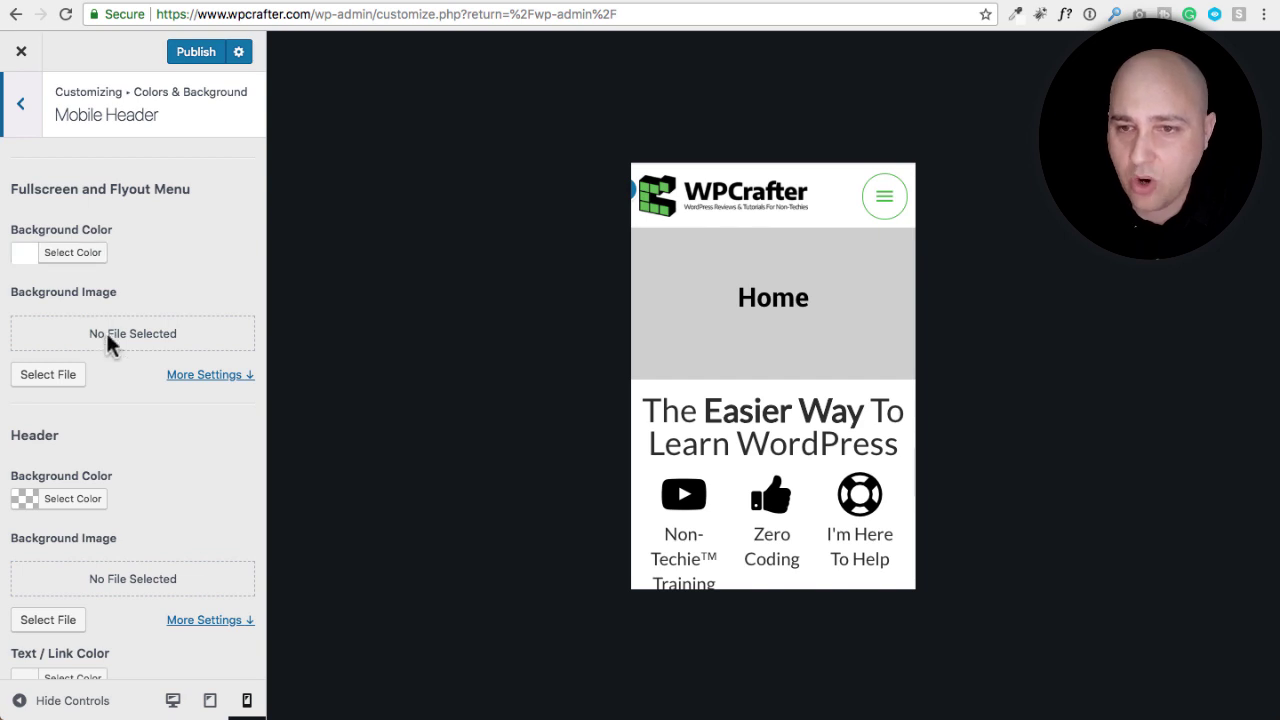
Examine the mobile header's color options for header, menu and submenu, opening and closing the full-screen menu in the preview
{"action": "scroll", "coordinate": [106, 312], "scroll_direction": "down", "scroll_amount": 2}
{"action": "scroll", "coordinate": [105, 310], "scroll_direction": "down", "scroll_amount": 5}
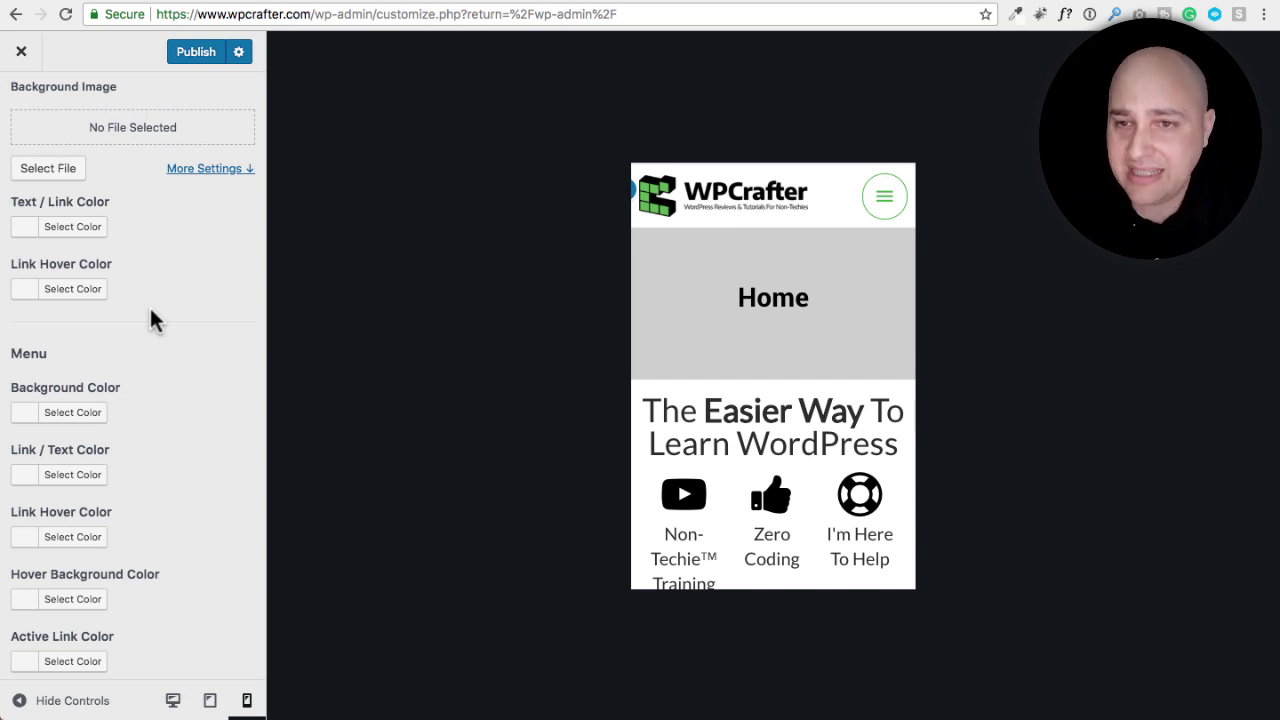
{"action": "left_click", "coordinate": [884, 196]}
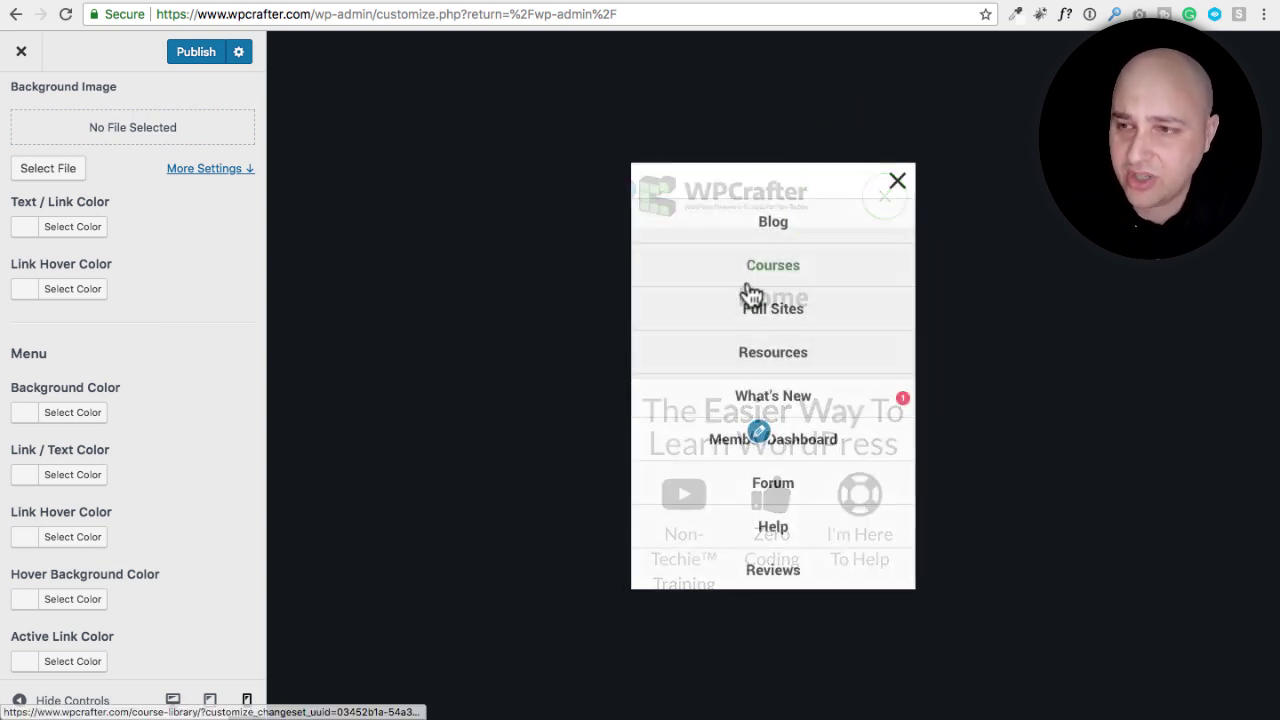
{"action": "left_click", "coordinate": [897, 182]}
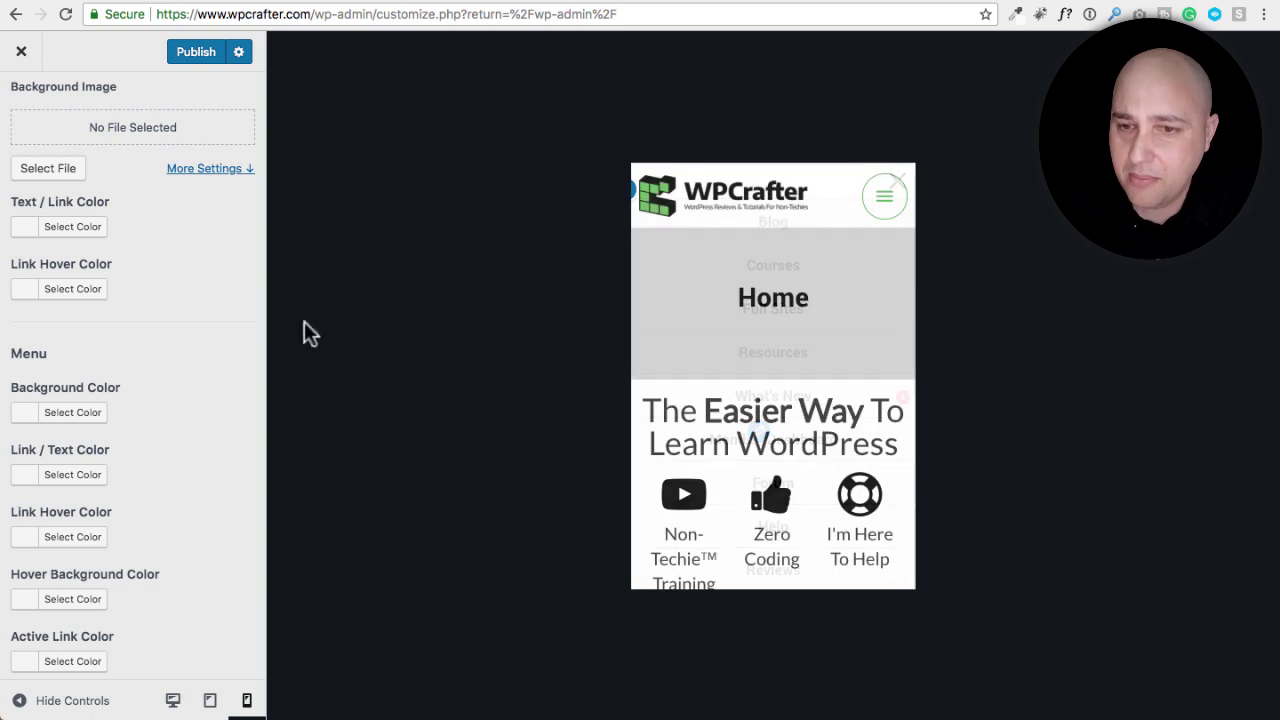
{"action": "scroll", "coordinate": [134, 388], "scroll_direction": "down", "scroll_amount": 8}
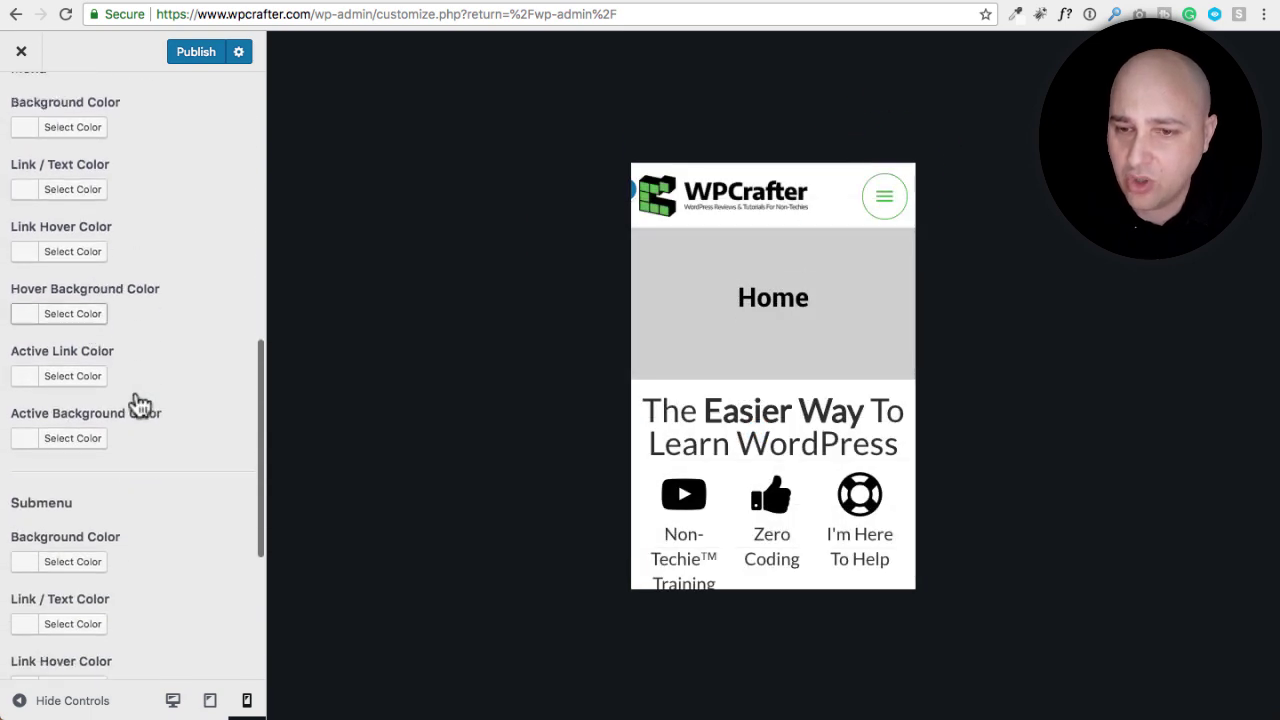
{"action": "scroll", "coordinate": [134, 388], "scroll_direction": "up", "scroll_amount": 10}
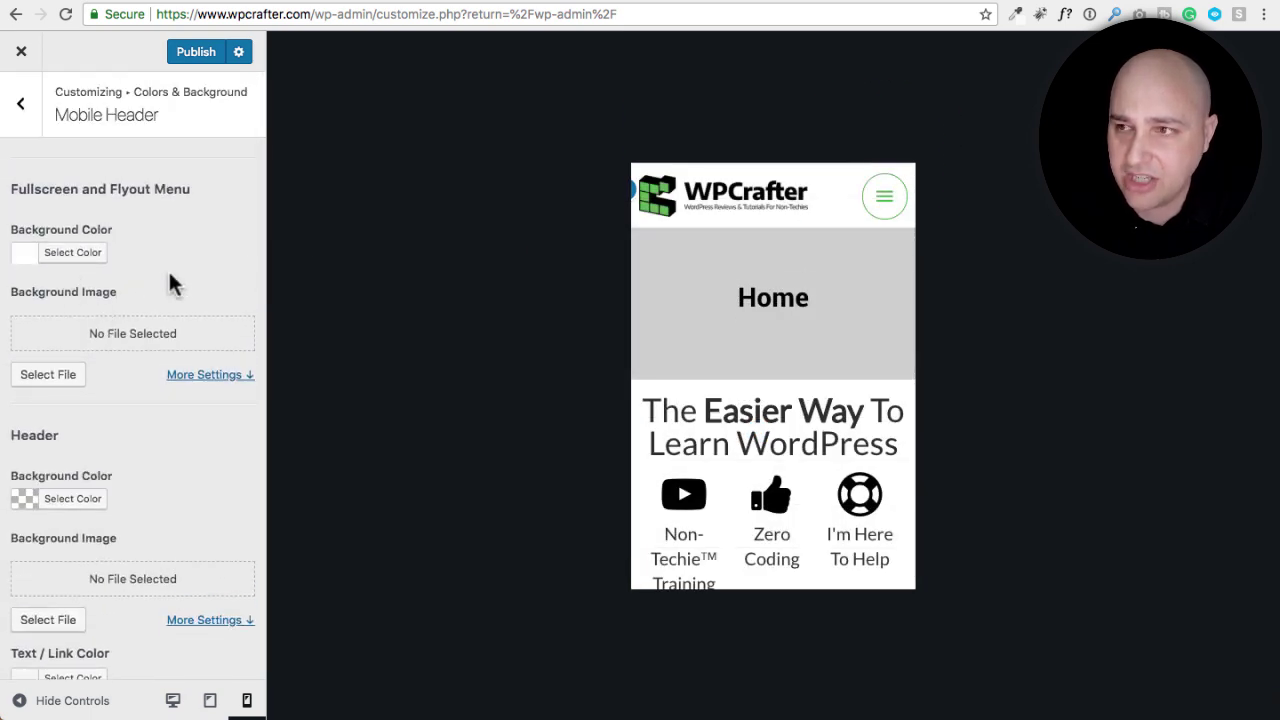
Set the Fullscreen and Flyout Menu background color to black and check the full-screen menu in the mobile preview
{"action": "left_click", "coordinate": [872, 199]}
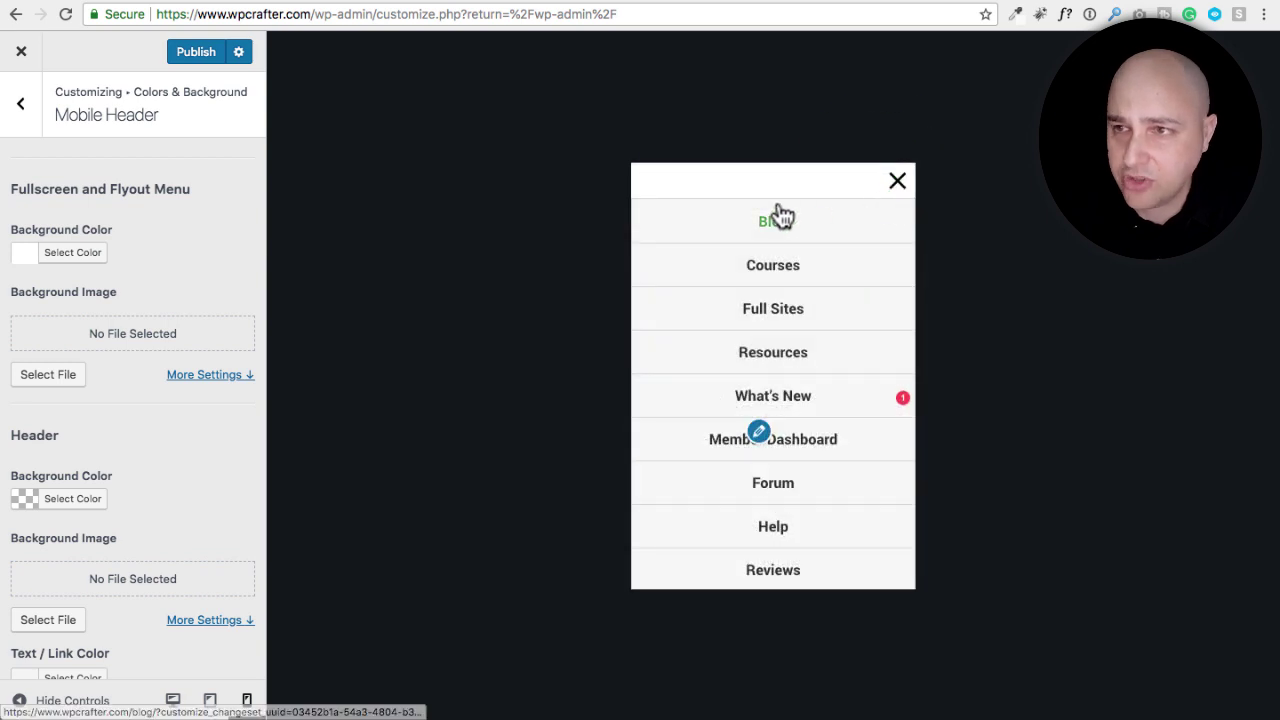
{"action": "left_click", "coordinate": [897, 183]}
{"action": "left_click", "coordinate": [70, 256]}
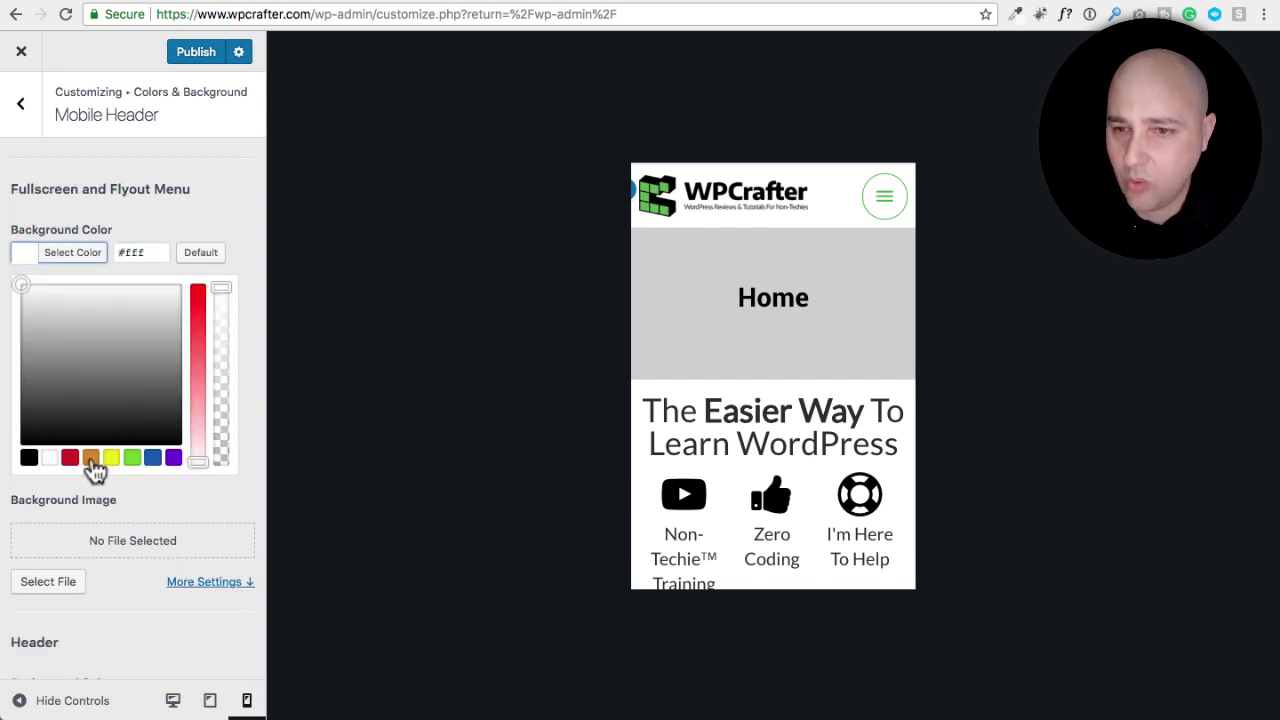
{"action": "left_click", "coordinate": [28, 459]}
{"action": "left_click", "coordinate": [181, 212]}
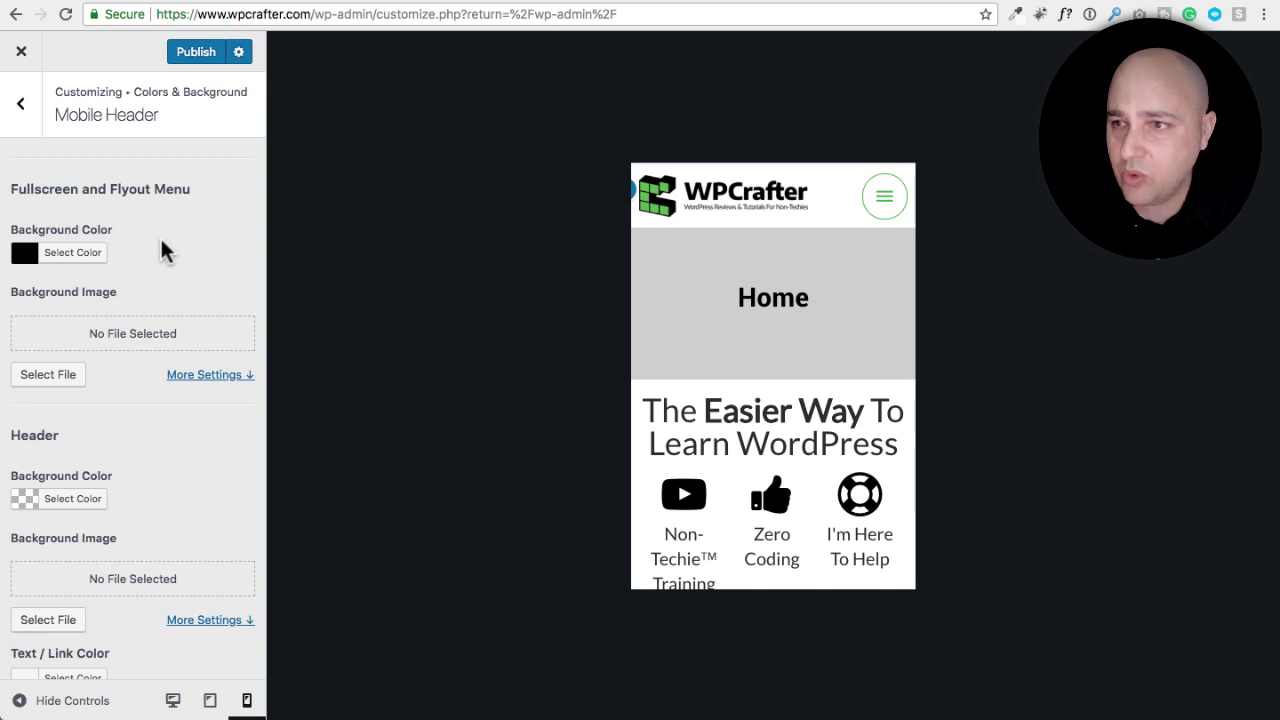
{"action": "left_click", "coordinate": [884, 196]}
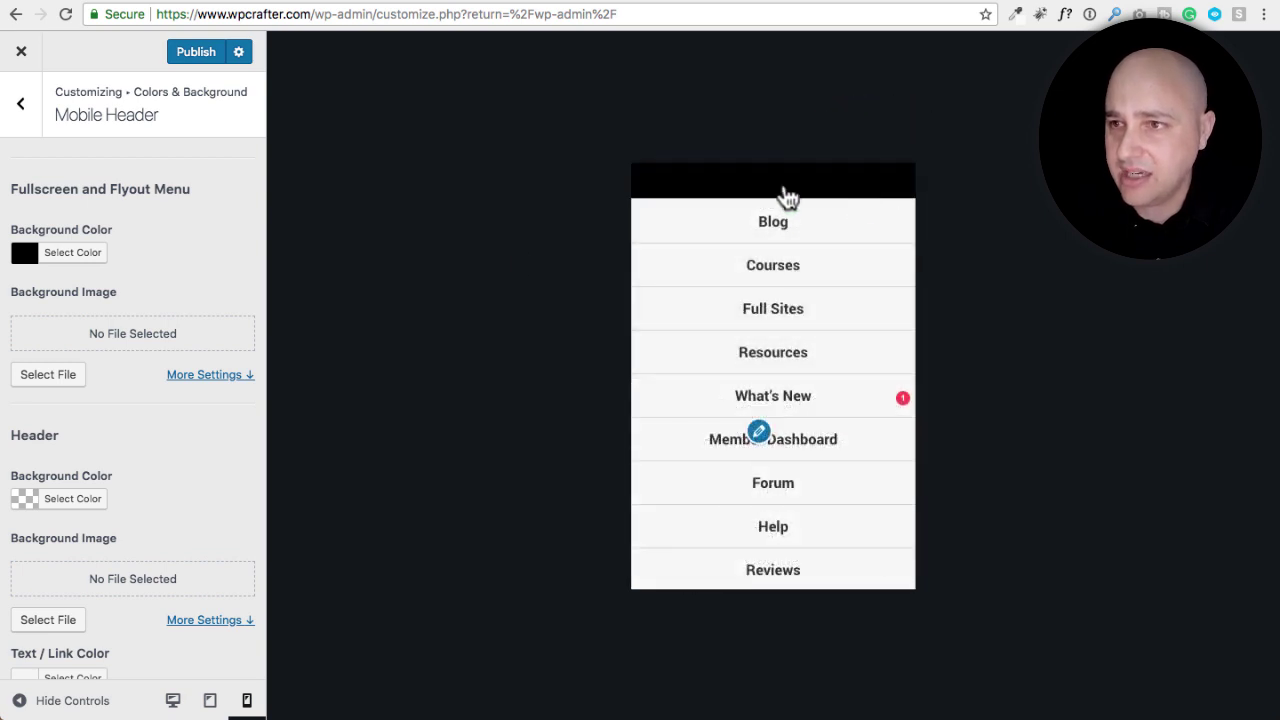
{"action": "left_click", "coordinate": [882, 200]}
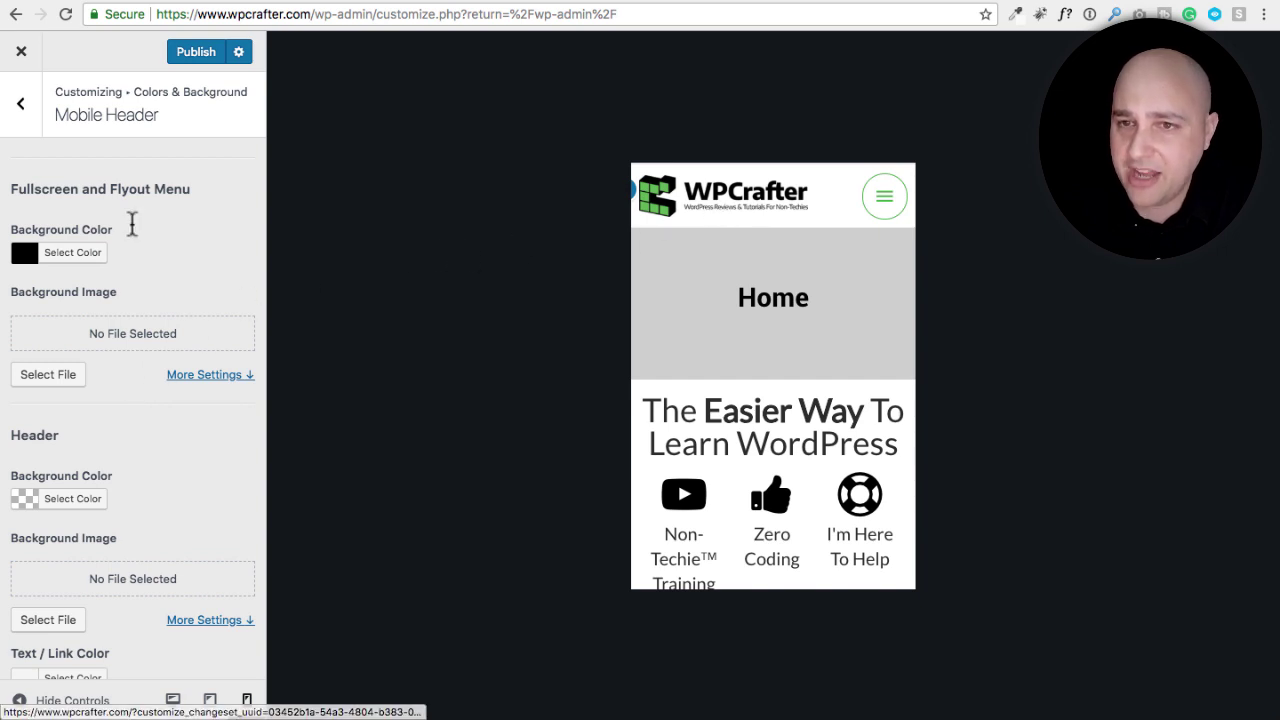
Change the Fullscreen and Flyout Menu background color back to white
{"action": "scroll", "coordinate": [245, 231], "scroll_direction": "down", "scroll_amount": 5}
{"action": "scroll", "coordinate": [200, 220], "scroll_direction": "up", "scroll_amount": 5}
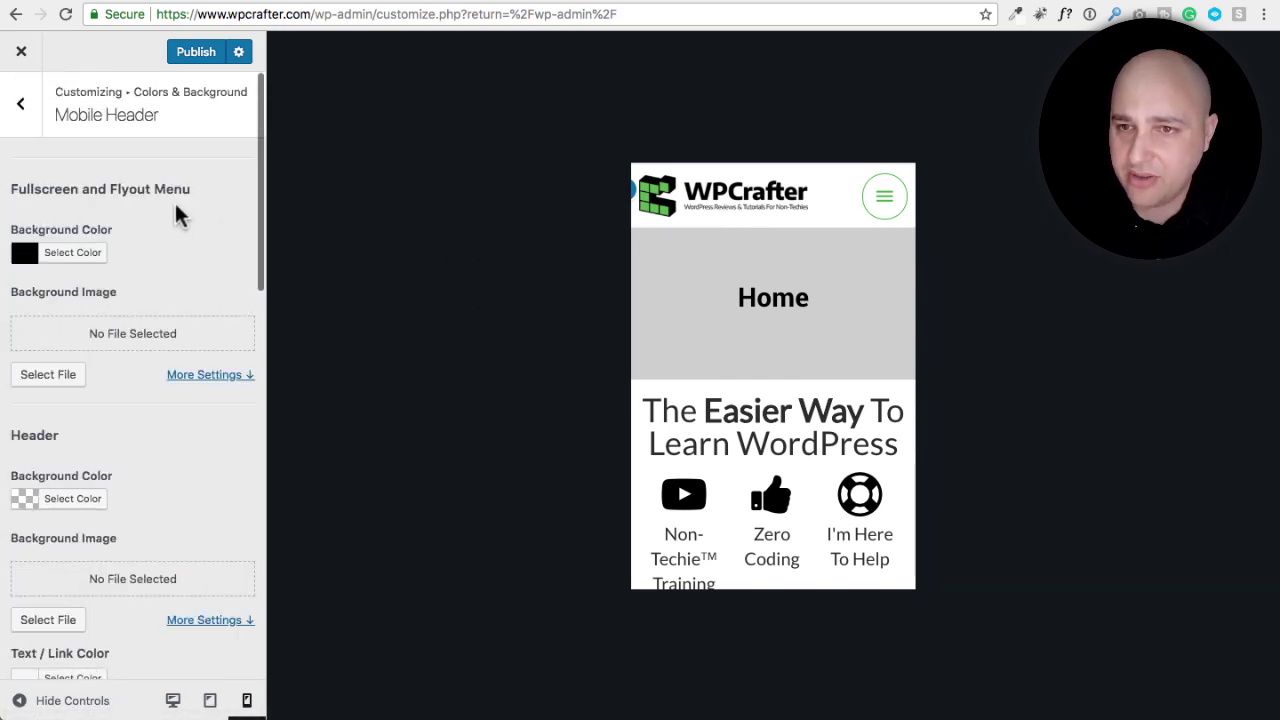
{"action": "left_click", "coordinate": [75, 252]}
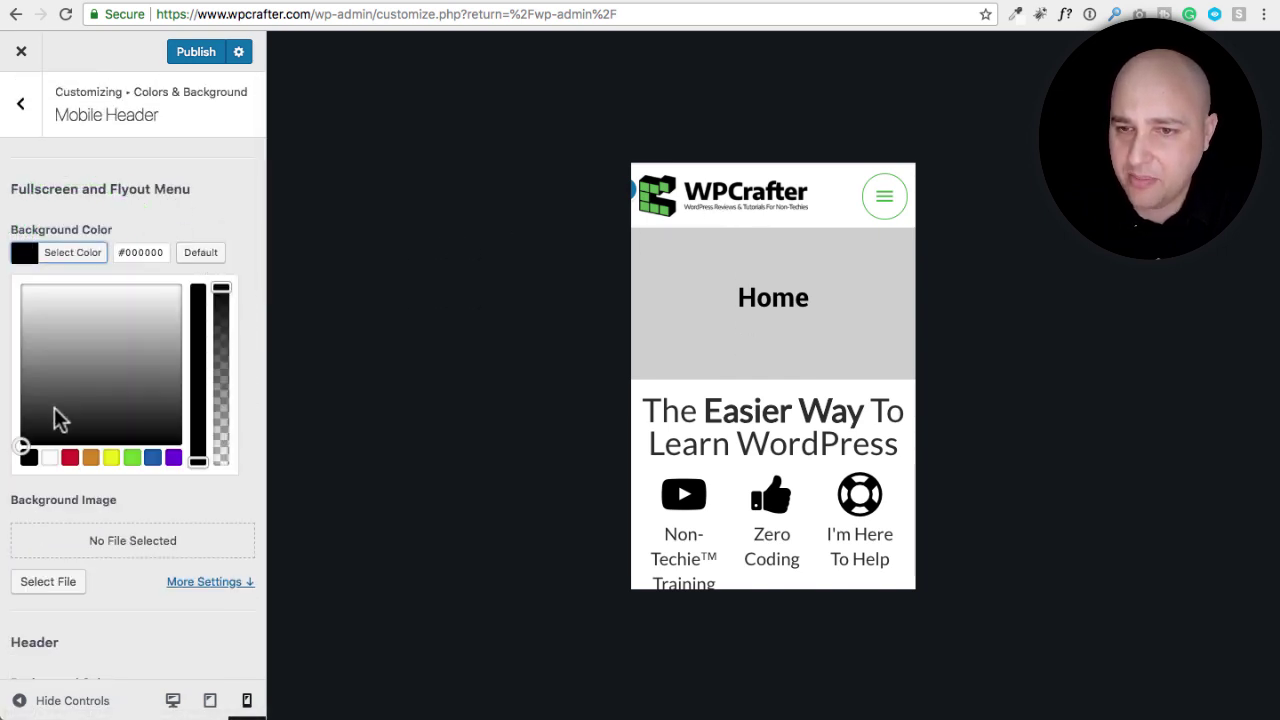
{"action": "left_click", "coordinate": [49, 458]}
{"action": "left_click", "coordinate": [157, 170]}
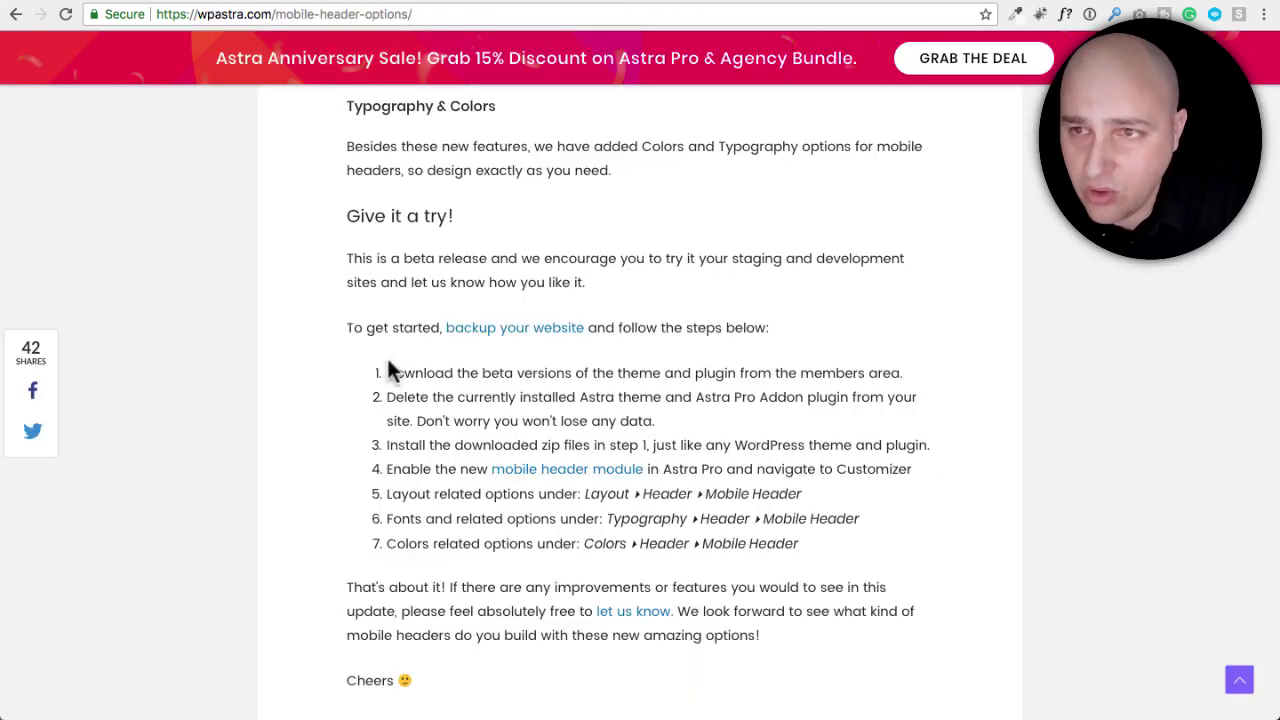
Switch to the Astra article about the mobile header options and return to its title and introduction
{"action": "scroll", "coordinate": [388, 360], "scroll_direction": "up", "scroll_amount": 10}
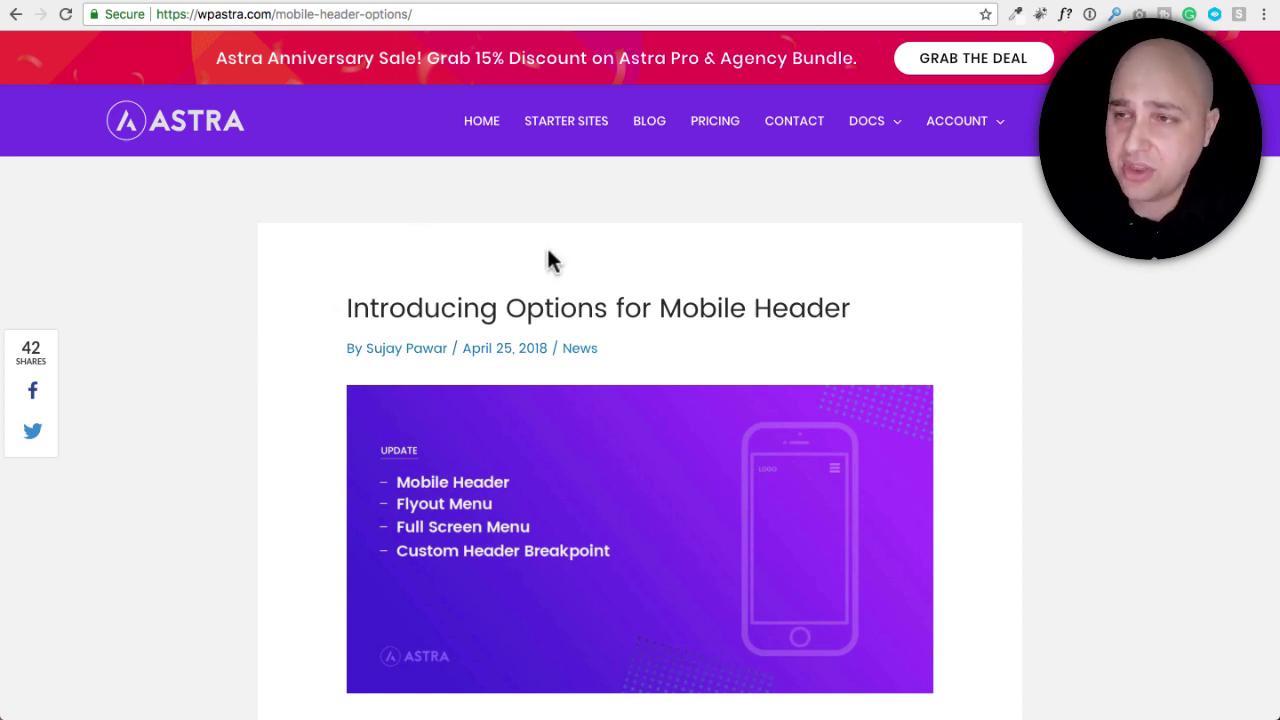
{"action": "scroll", "coordinate": [565, 261], "scroll_direction": "up", "scroll_amount": 1}
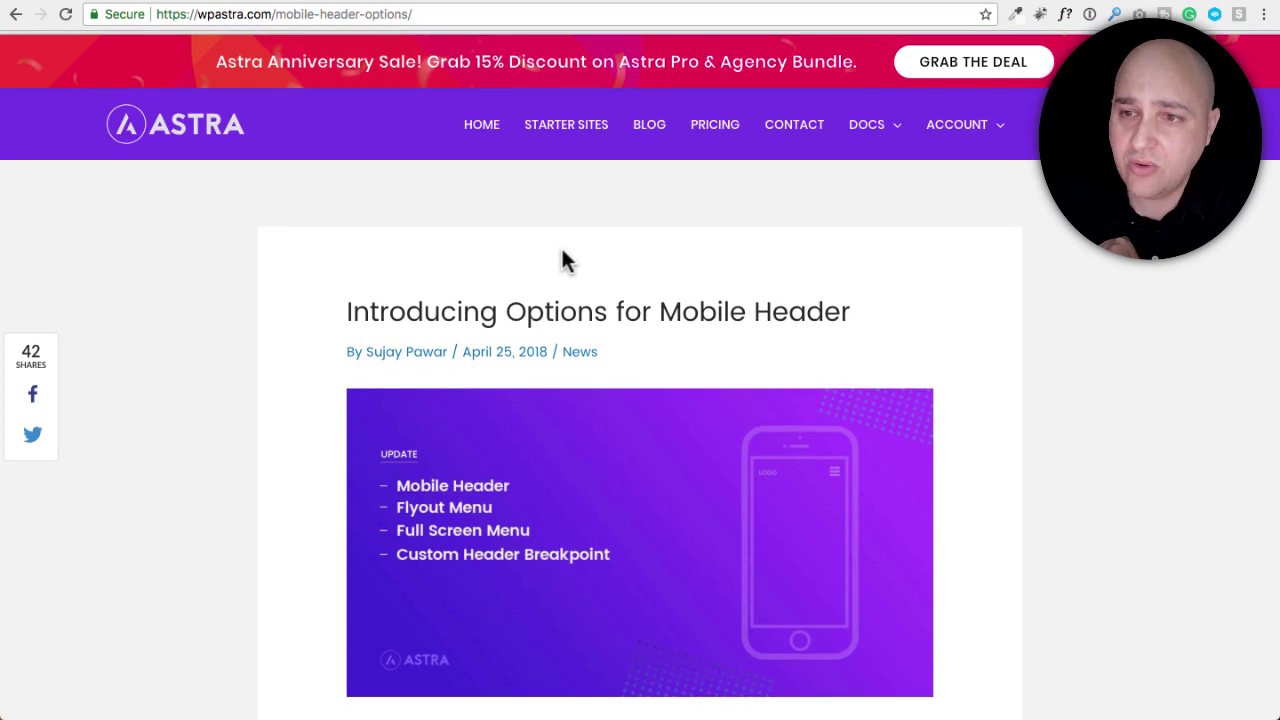